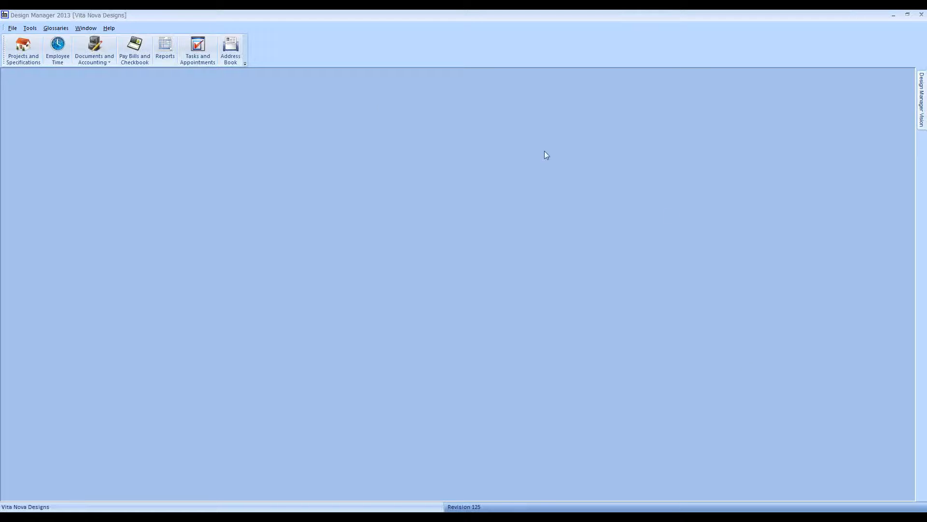
- Open the Account Glossary and locate the Client Deposits liability account
click(56, 28)
click(56, 44)
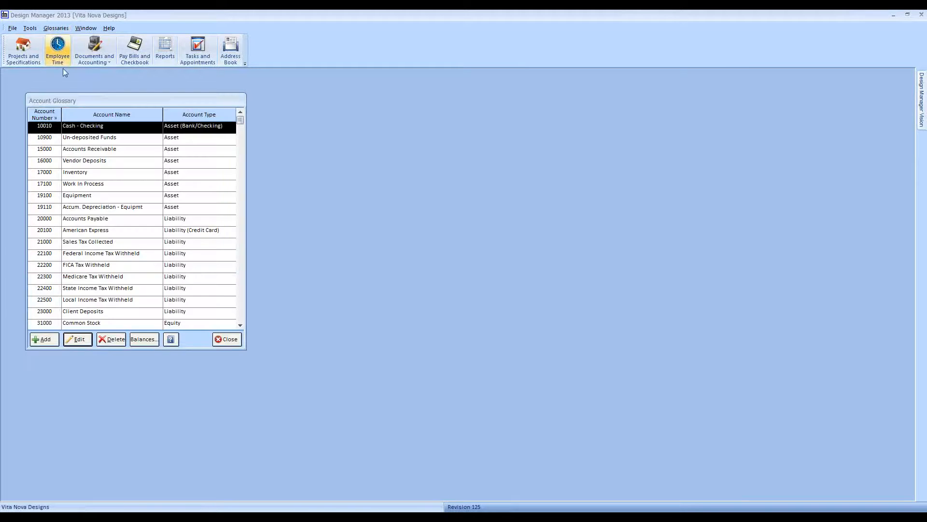
click(94, 221)
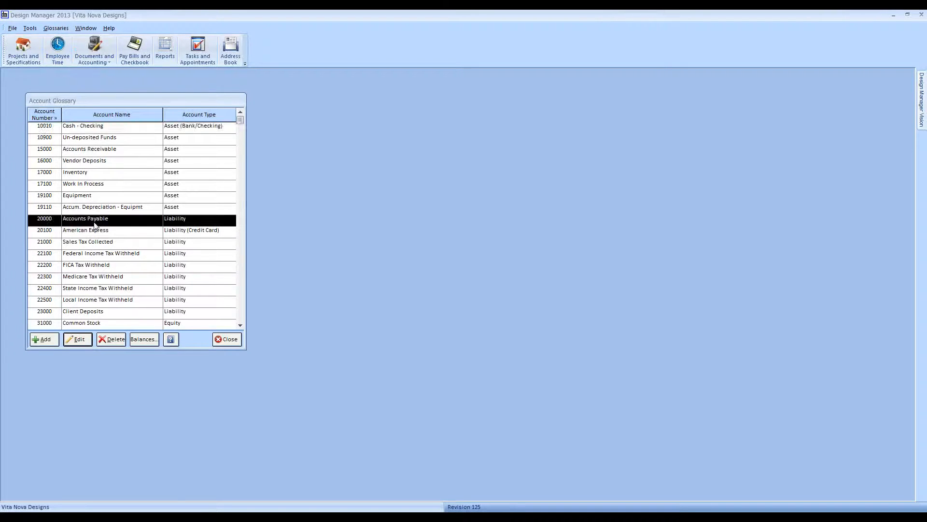
scroll(95, 224, down, 1)
scroll(94, 224, down, 2)
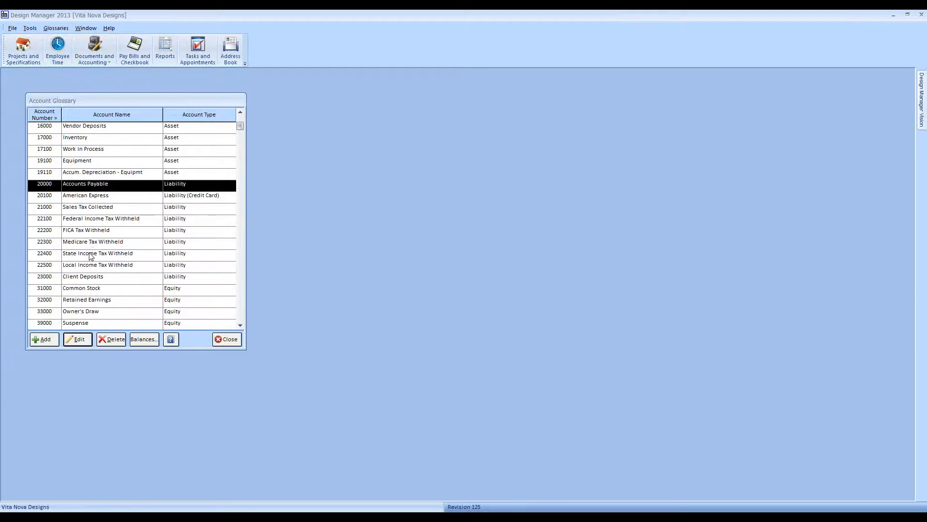
click(97, 276)
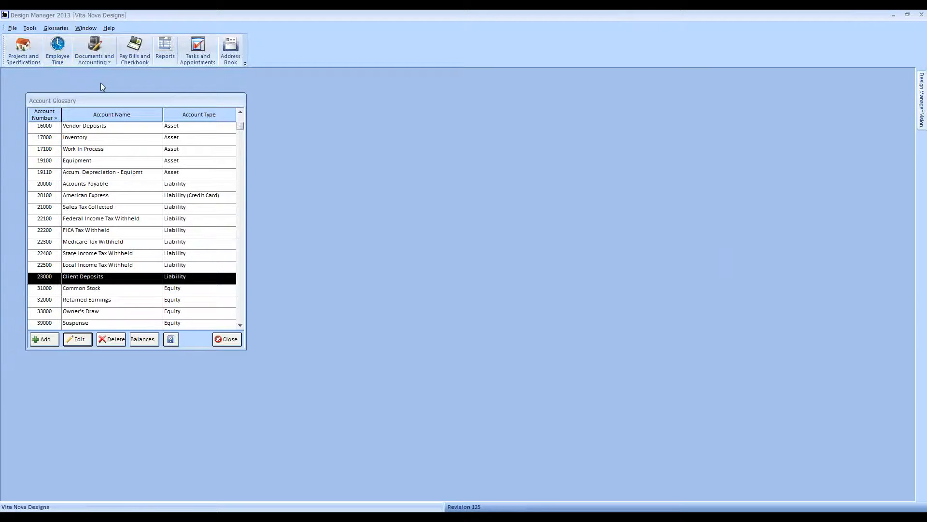
- Check the Client Deposit account assignment among the other accounts in Company Information, leaving the settings unsaved
click(13, 28)
click(58, 47)
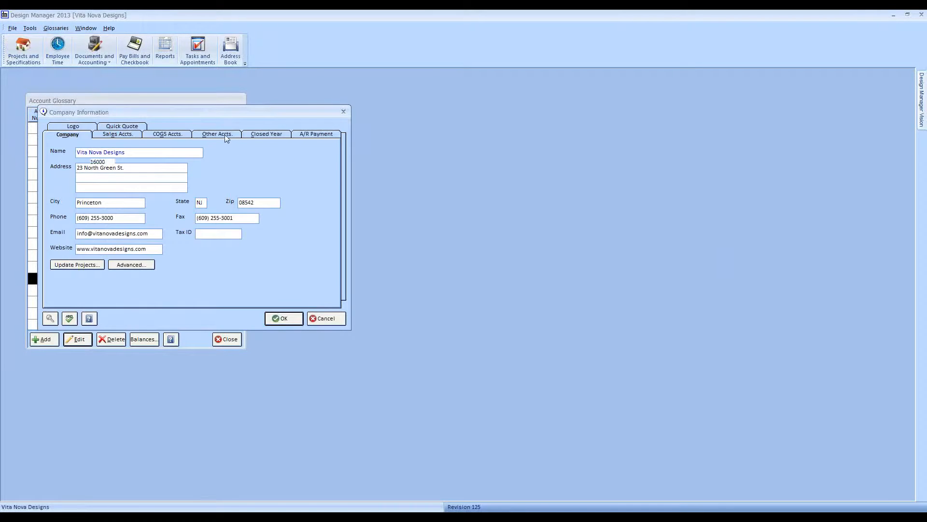
click(225, 136)
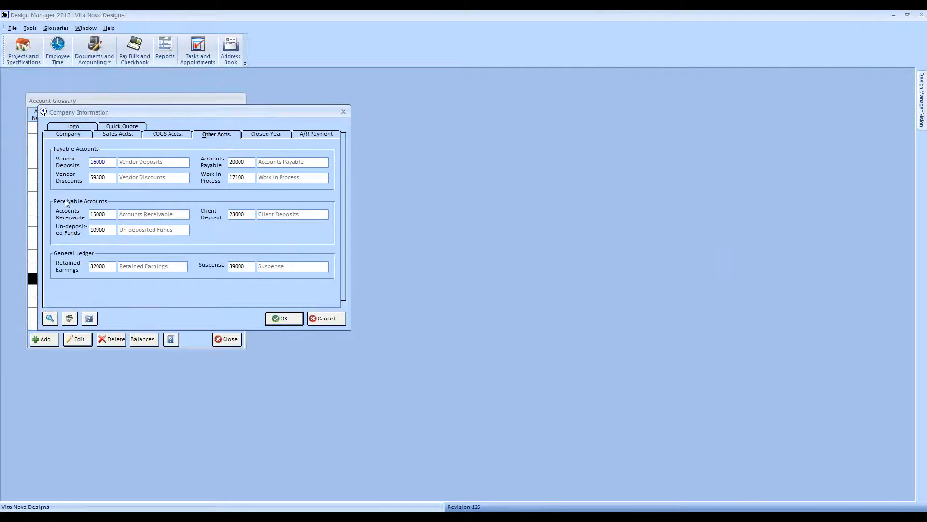
click(252, 214)
click(326, 318)
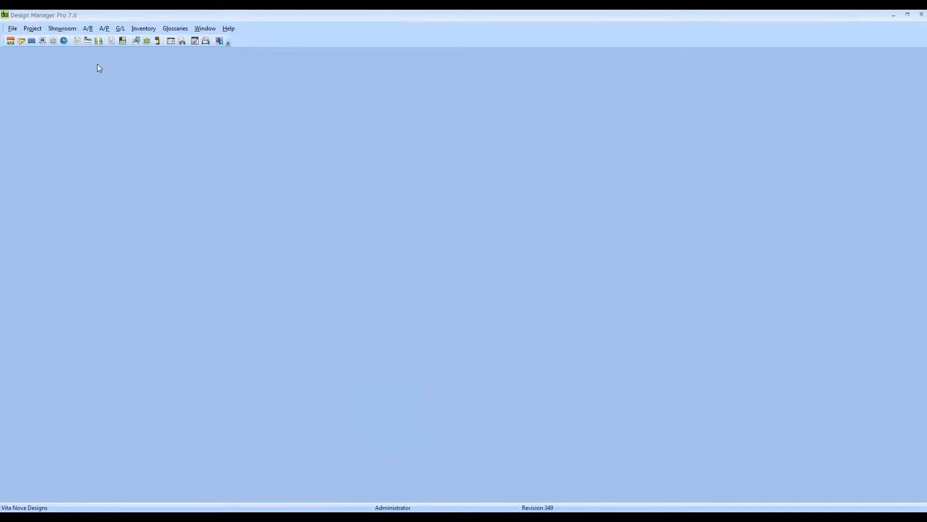
- In Design Manager Pro 7.0, examine the other default accounts in Company Information, including Client Deposit, and close without changes
click(121, 29)
click(150, 83)
click(145, 78)
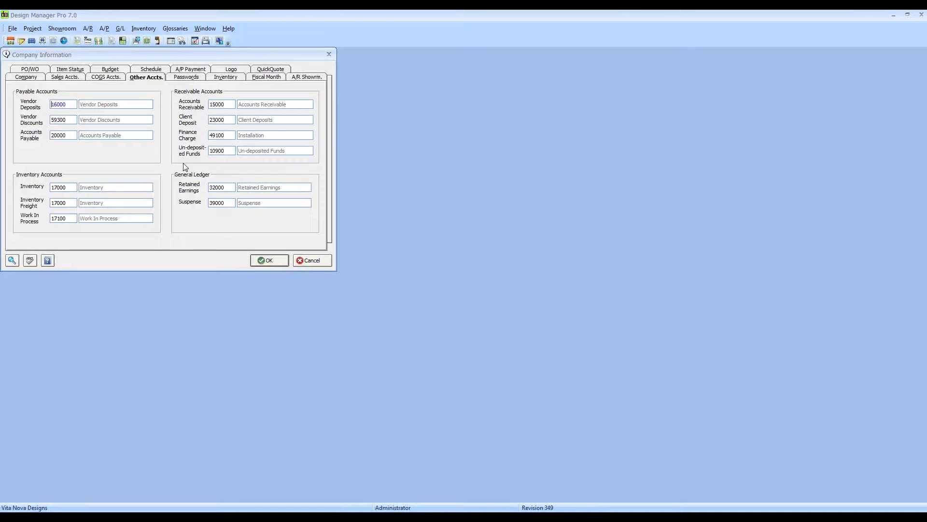
click(317, 259)
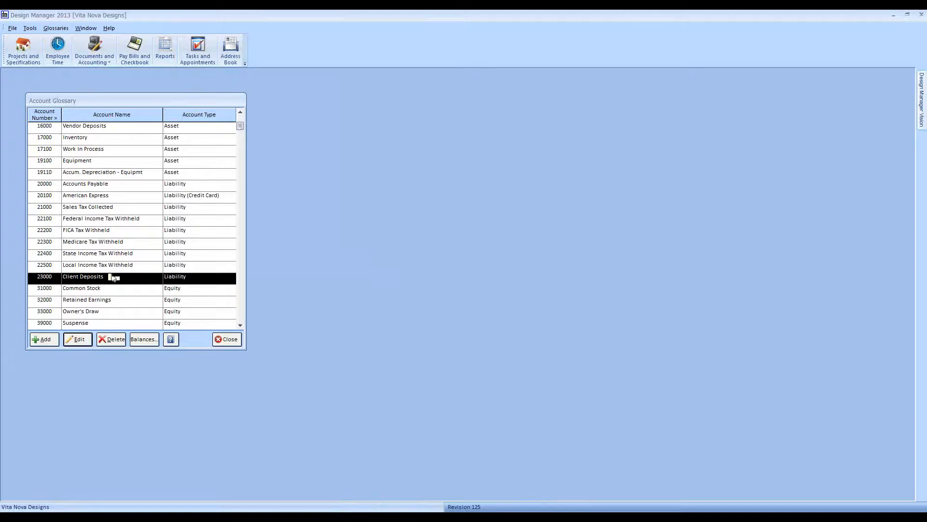
- Close the Account Glossary in Design Manager 2013 and start a new retainer from client for project HIL01 in Documents and Accounting
click(234, 340)
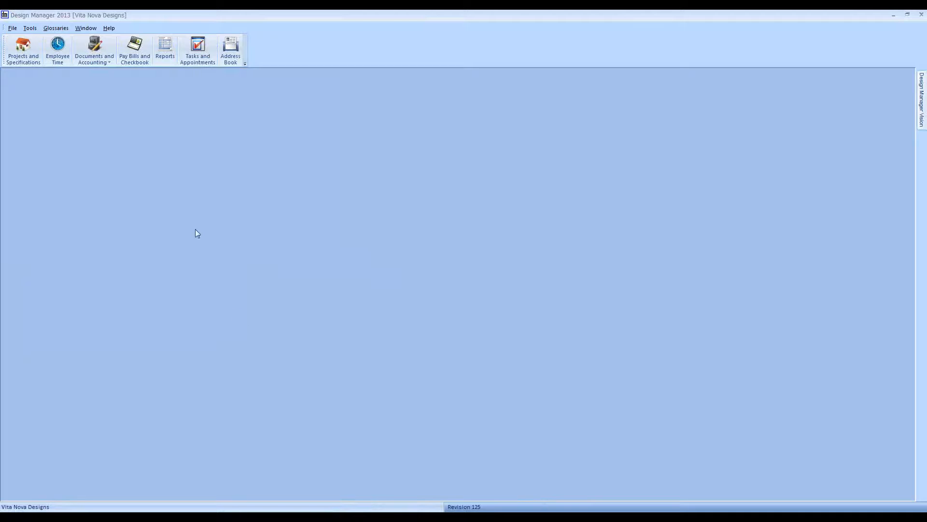
click(94, 52)
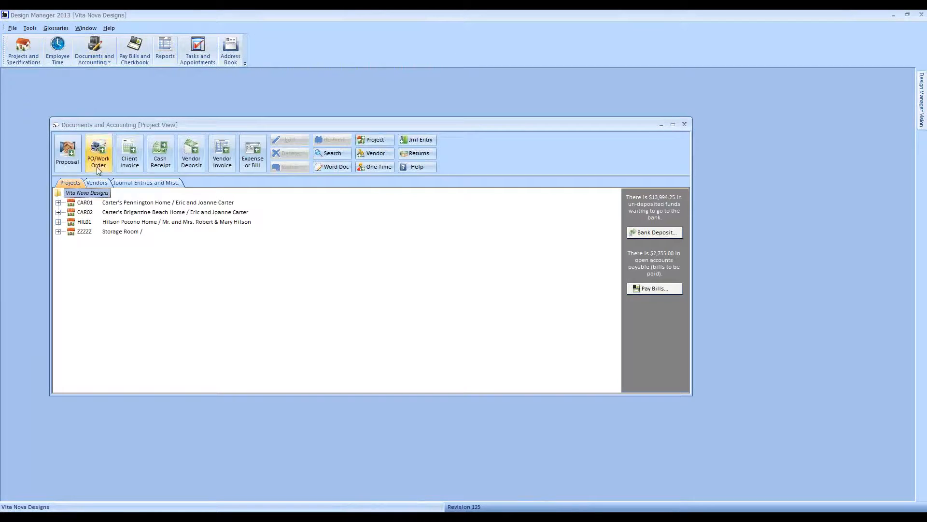
click(219, 223)
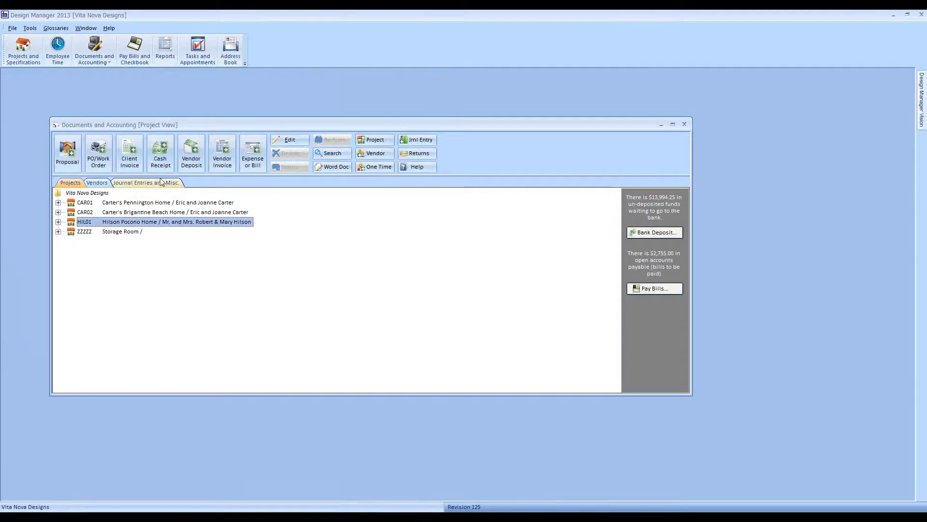
right_click(216, 223)
mouse_move(228, 237)
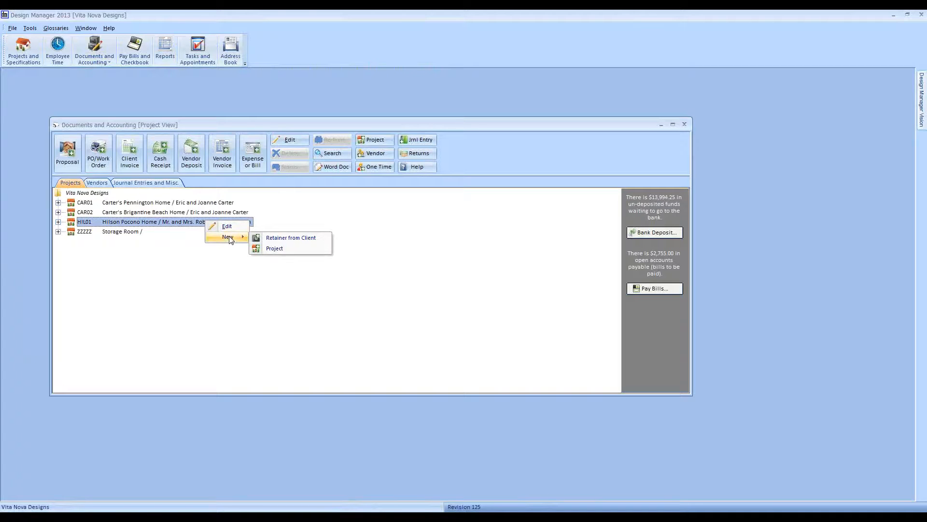
click(304, 241)
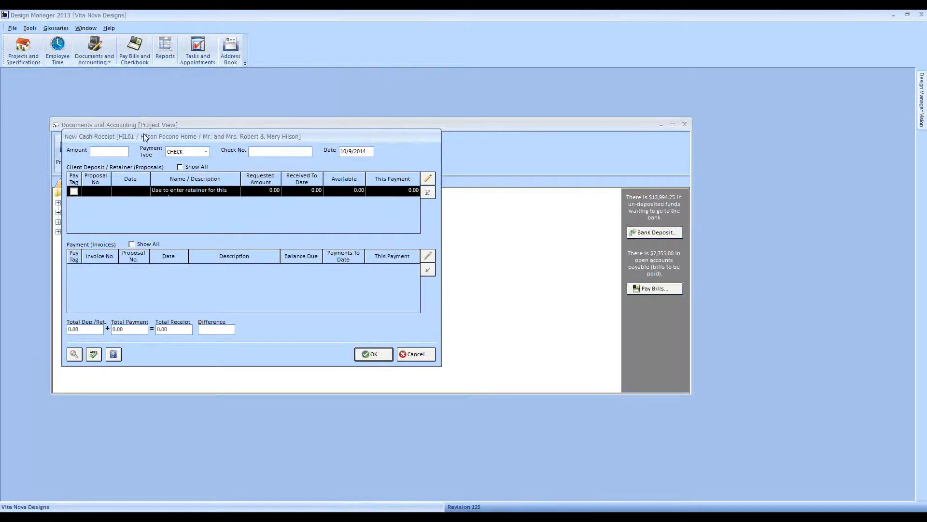
- Set the cash receipt amount to 5,000.00 and the check number to 1500
text(5000)
key(Tab)
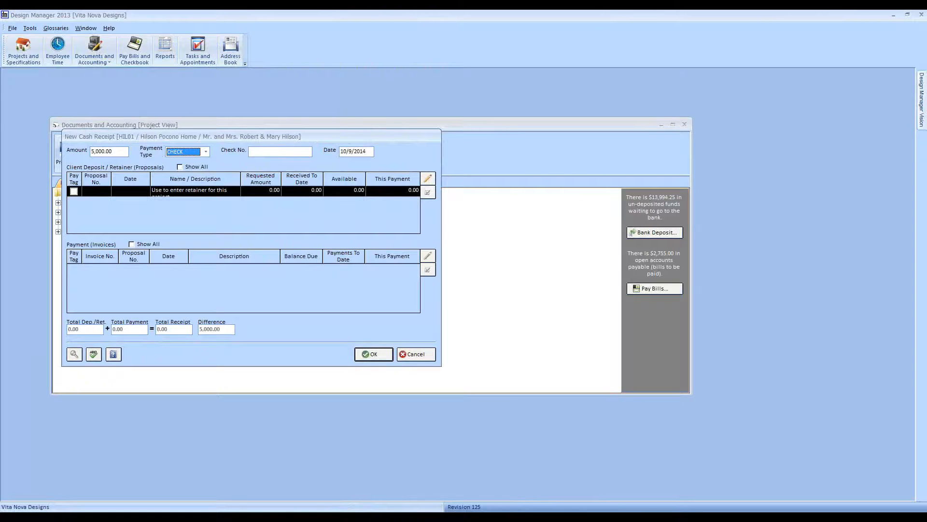
key(Tab)
text(1500)
- Allocate 5,000.00 to the project's retainer line with the transaction description "retainer for wine cellar"
click(428, 179)
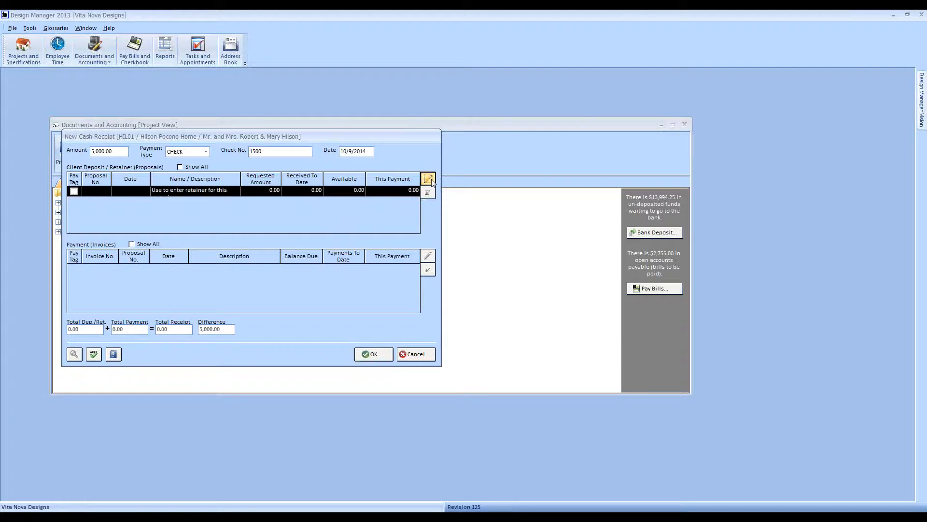
text(5,00)
text(00)
key(Tab)
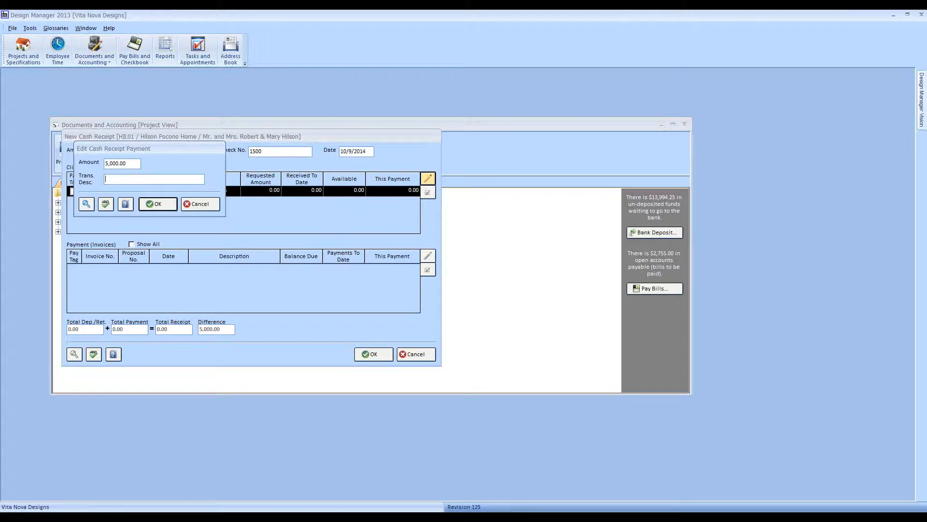
text(retainer for wine cellar)
click(160, 204)
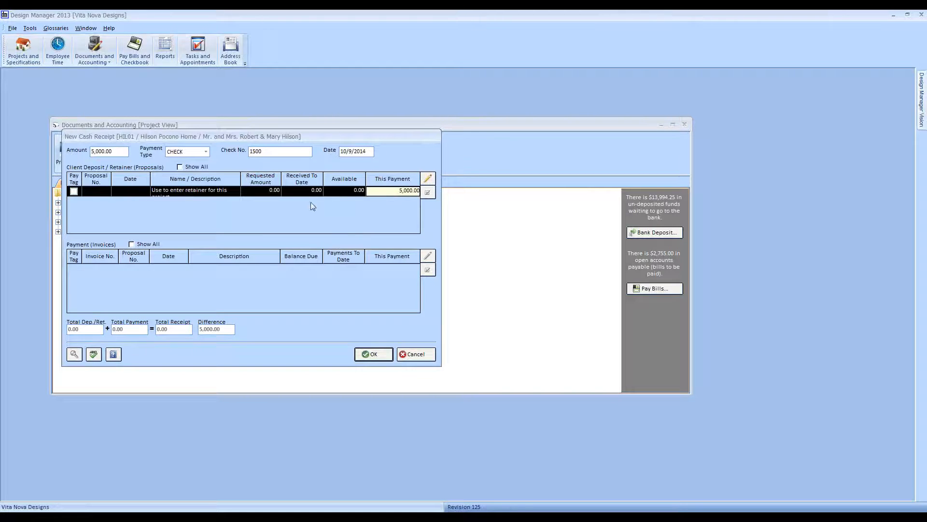
- Tag the retainer line for payment and save the cash receipt
click(74, 191)
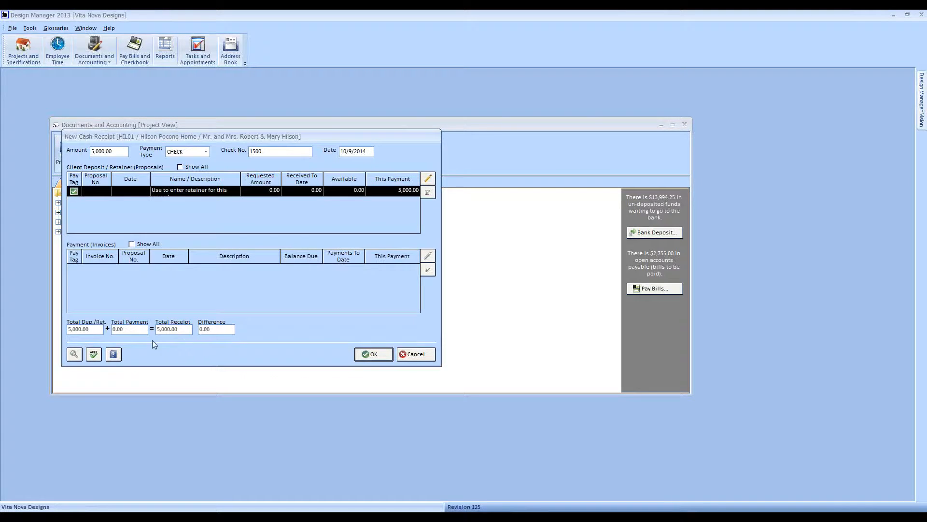
click(116, 152)
click(371, 354)
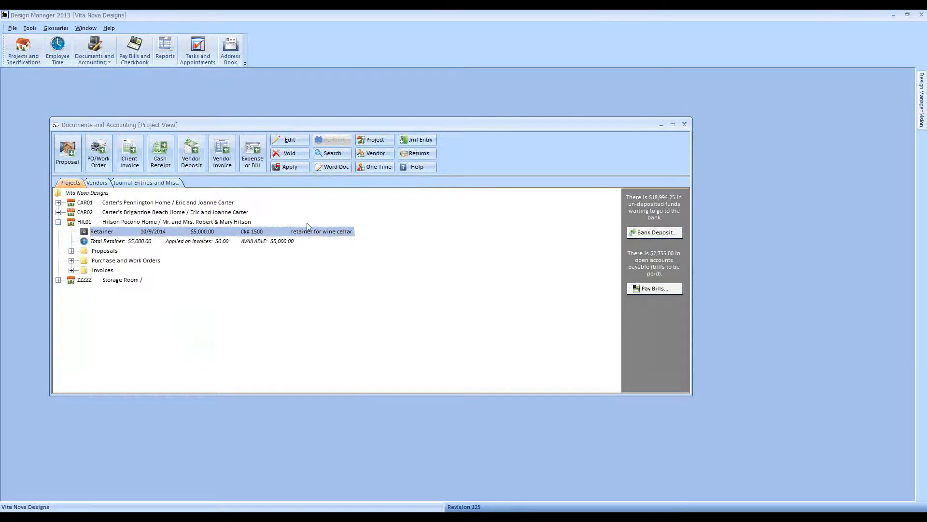
- Review the retainer summary and the deposits and retainers in the status of project HIL01, closing the project without changes
click(132, 242)
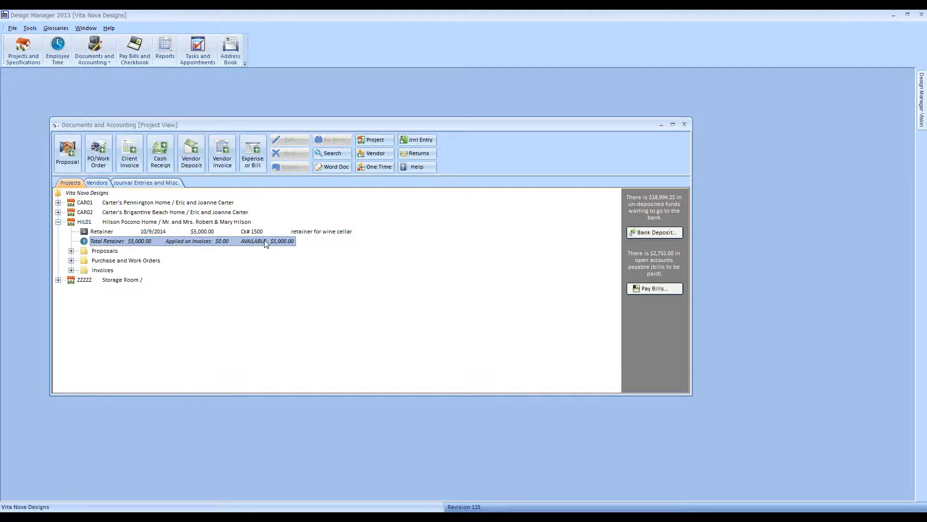
click(153, 222)
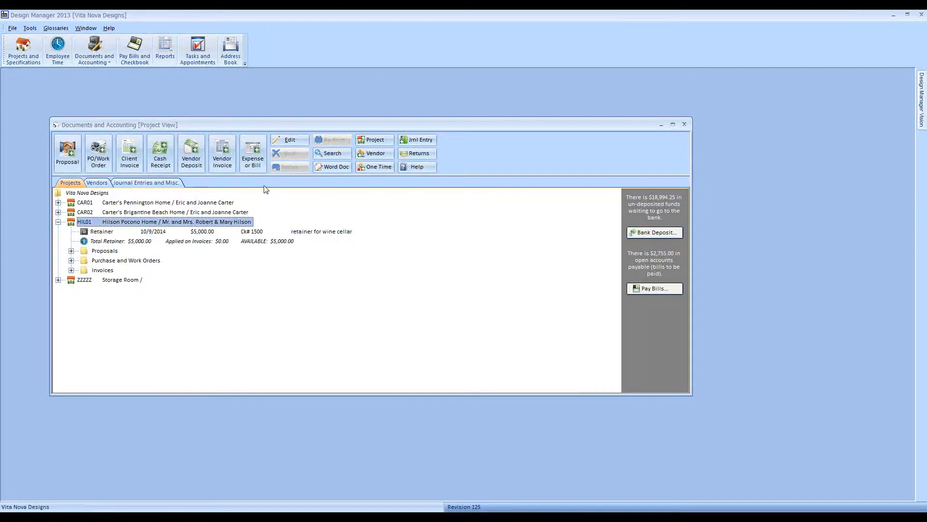
click(290, 141)
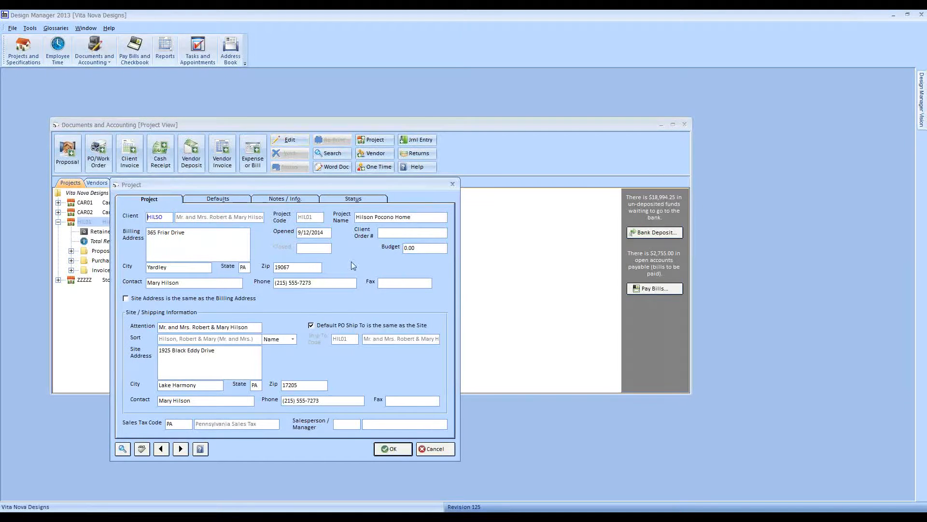
click(355, 199)
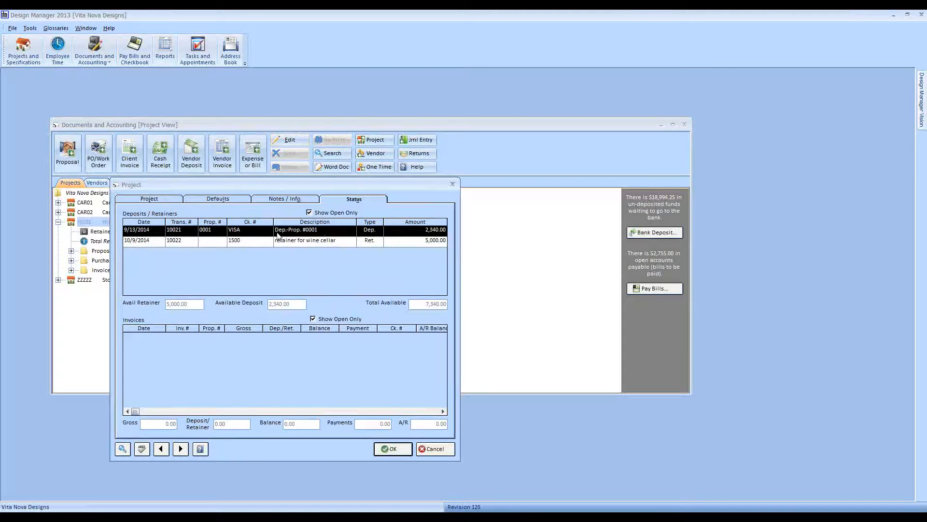
click(203, 242)
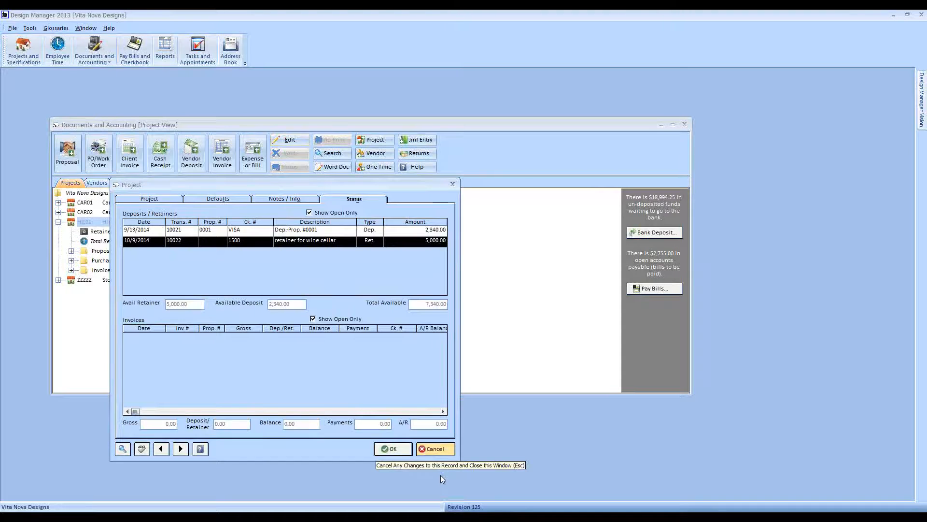
click(433, 449)
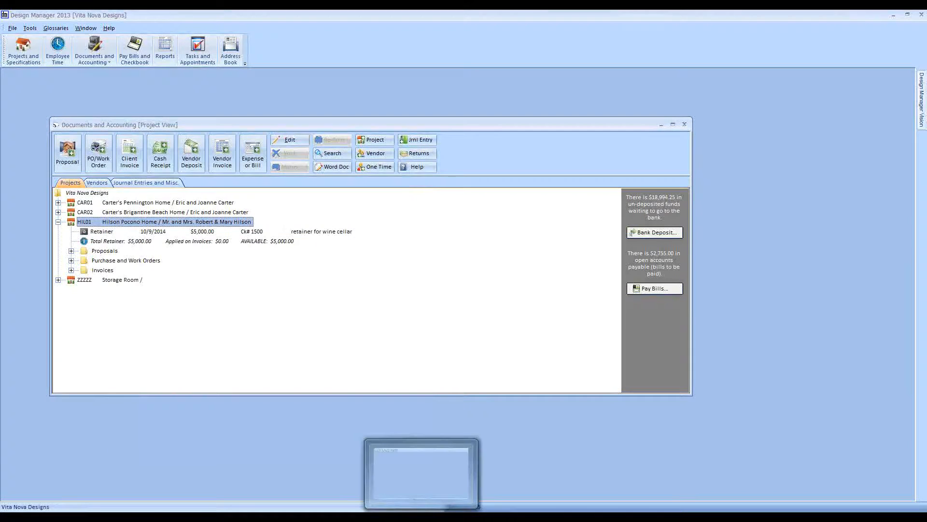
- Switch to Design Manager Pro 7.0 and review the status summary and deposits/retainers of project HIL01, closing both windows
click(414, 504)
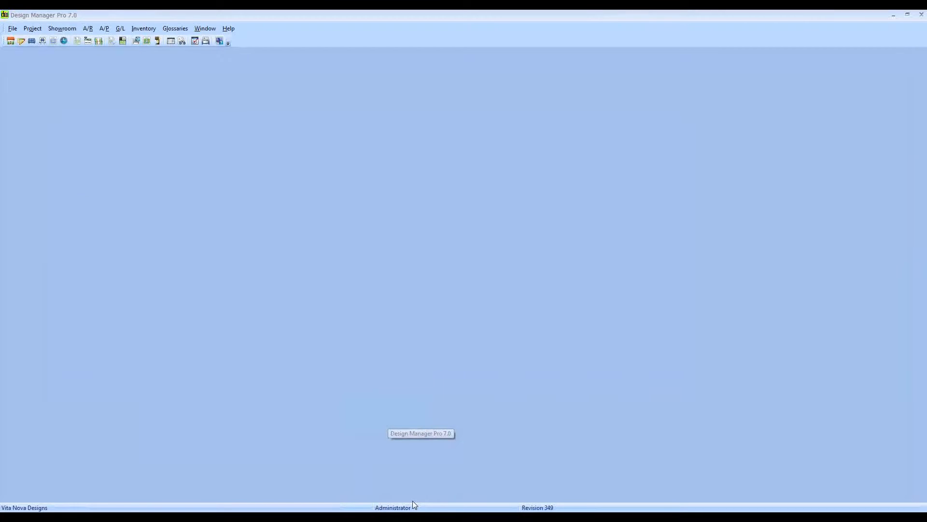
click(17, 41)
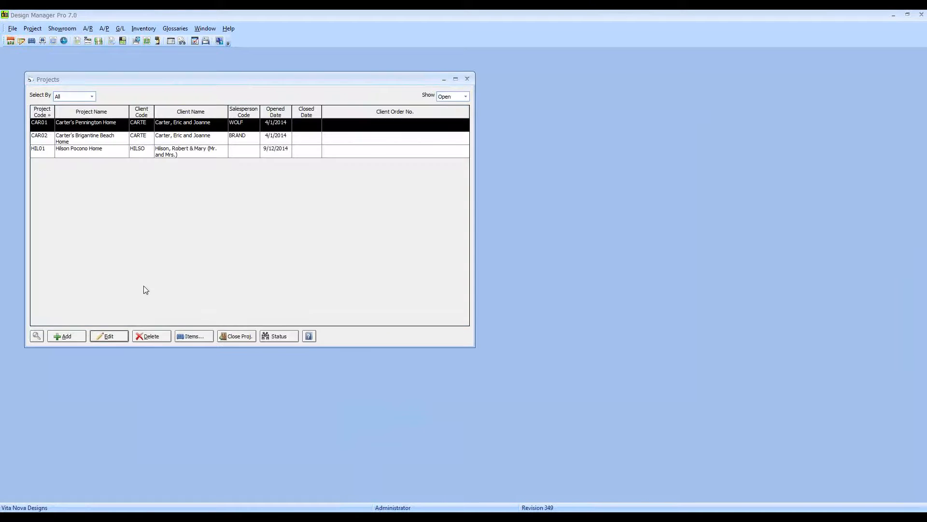
click(90, 153)
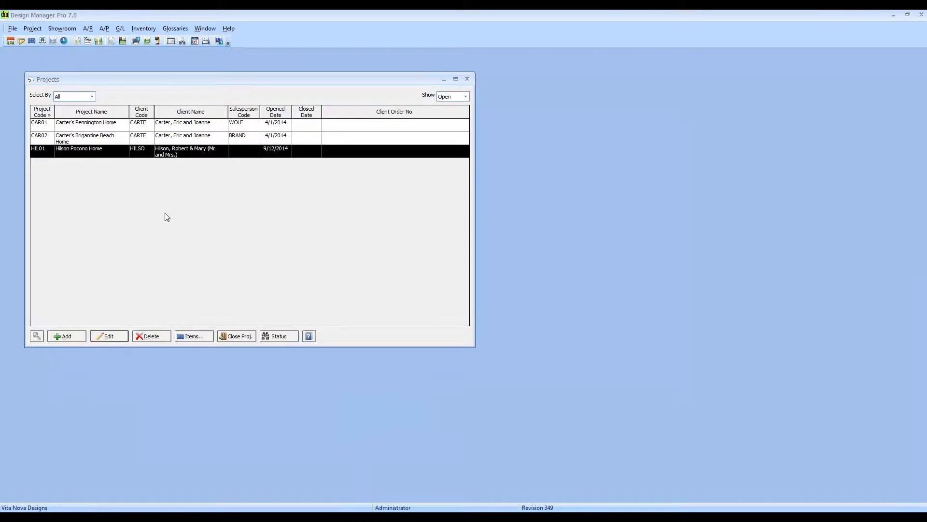
click(272, 336)
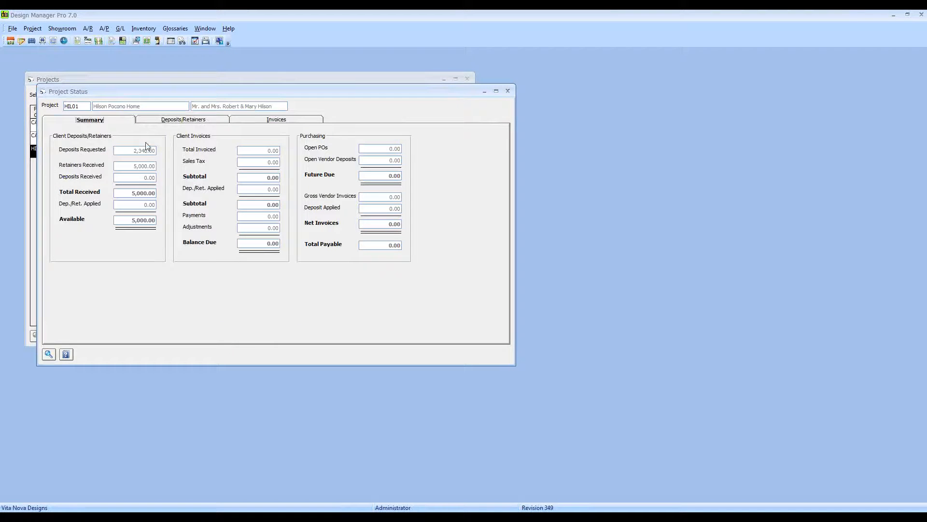
click(170, 120)
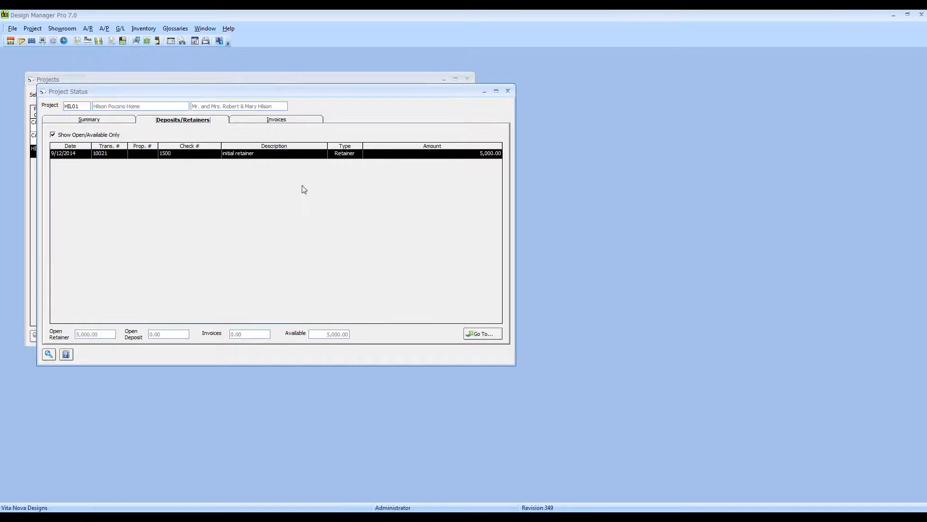
click(508, 91)
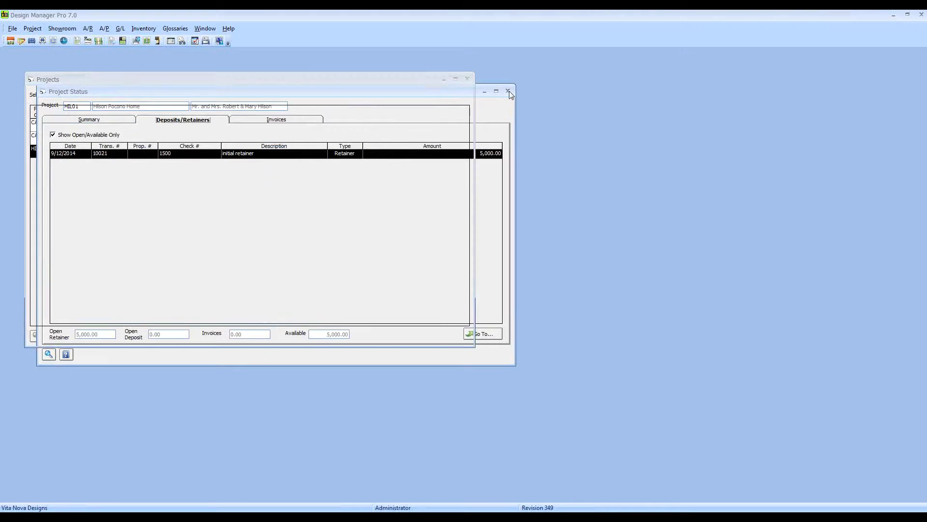
click(471, 80)
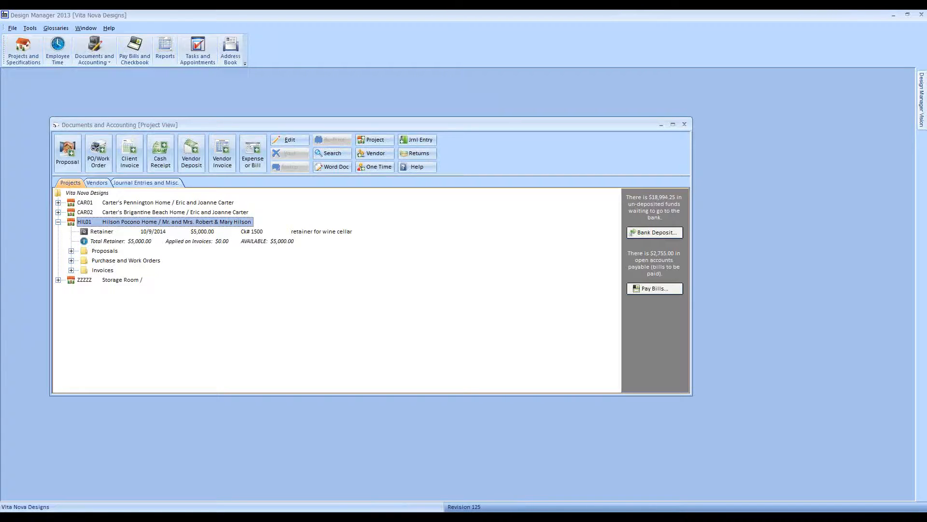
- Switch to Design Manager Pro 7.0 and bring up the proposals and documents of project CAR01
click(422, 519)
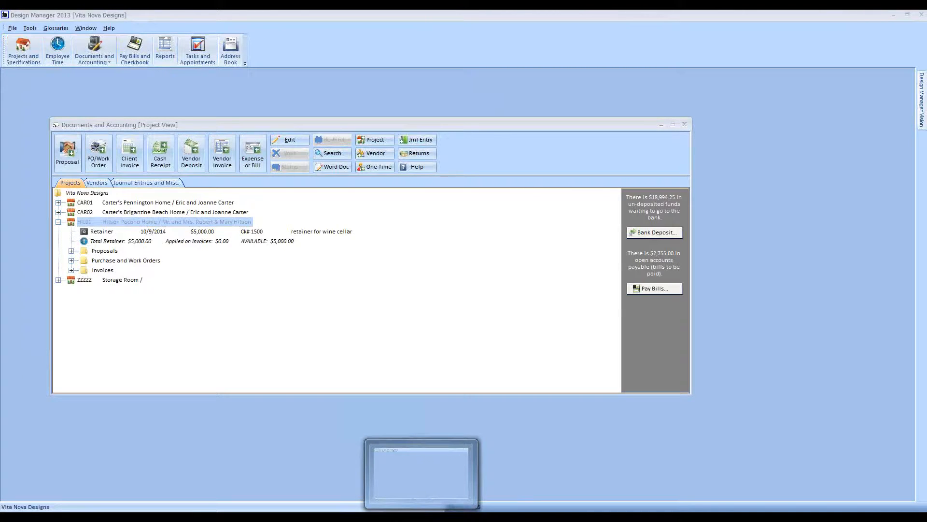
click(389, 493)
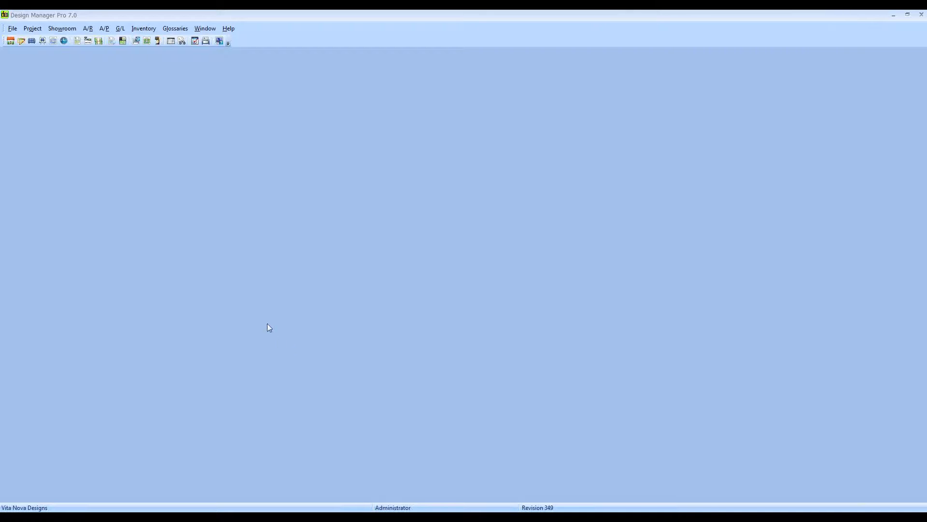
click(53, 41)
text(CAR01)
key(Tab)
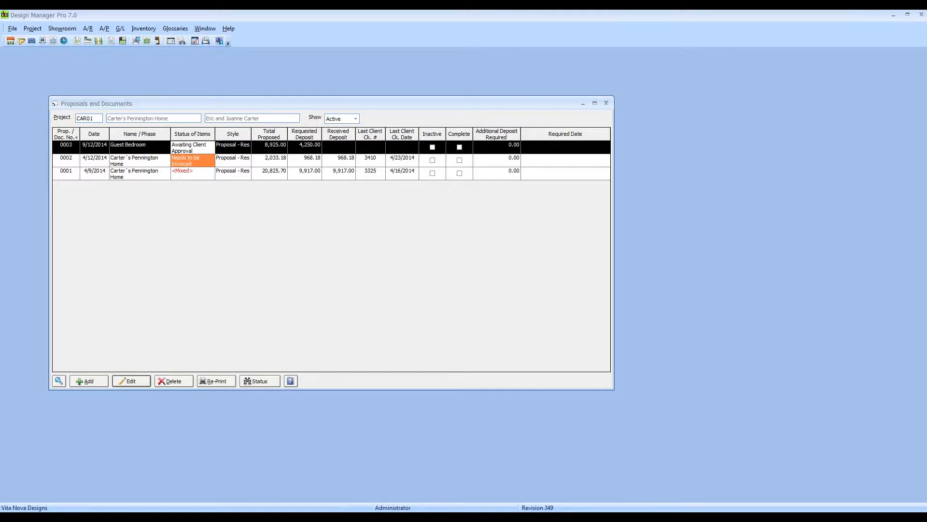
drag(199, 104, 254, 103)
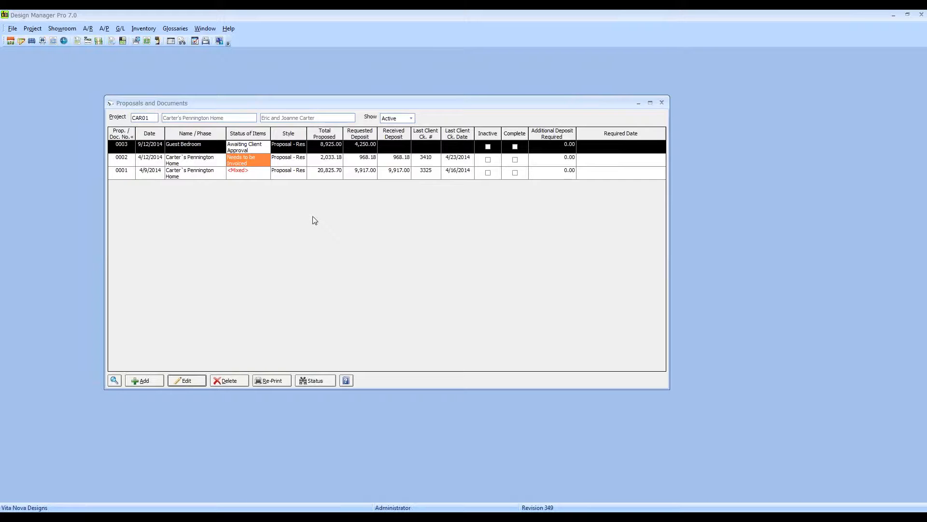
- Review the status summary and deposits/retainers of project CAR01, closing the status, projects and proposals windows
click(10, 41)
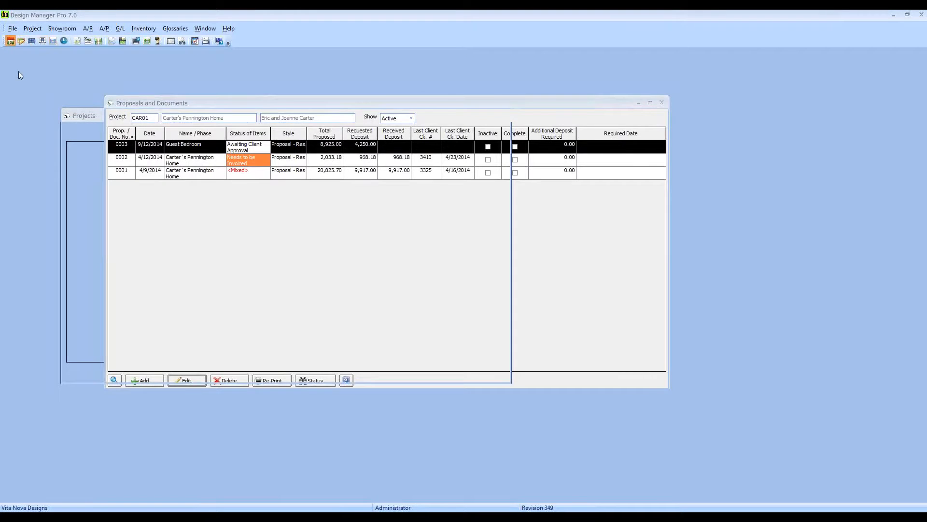
drag(137, 120, 105, 115)
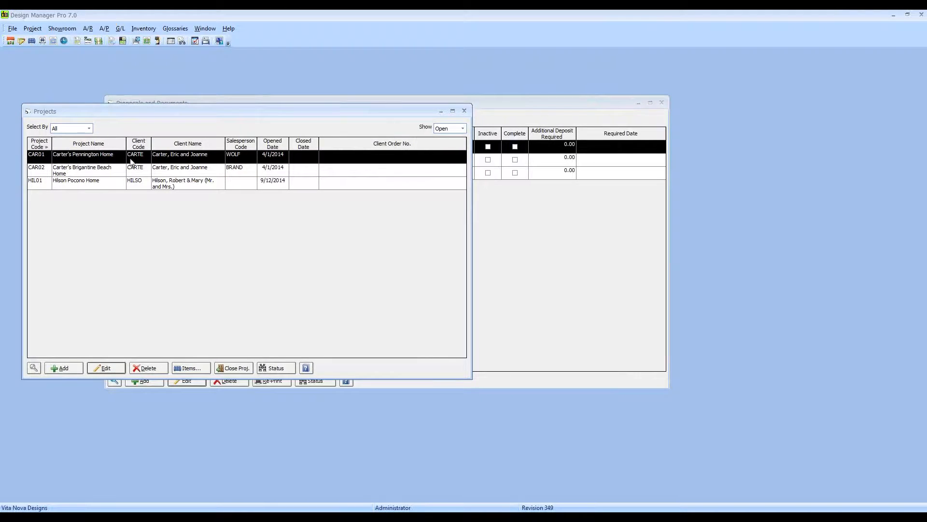
click(276, 368)
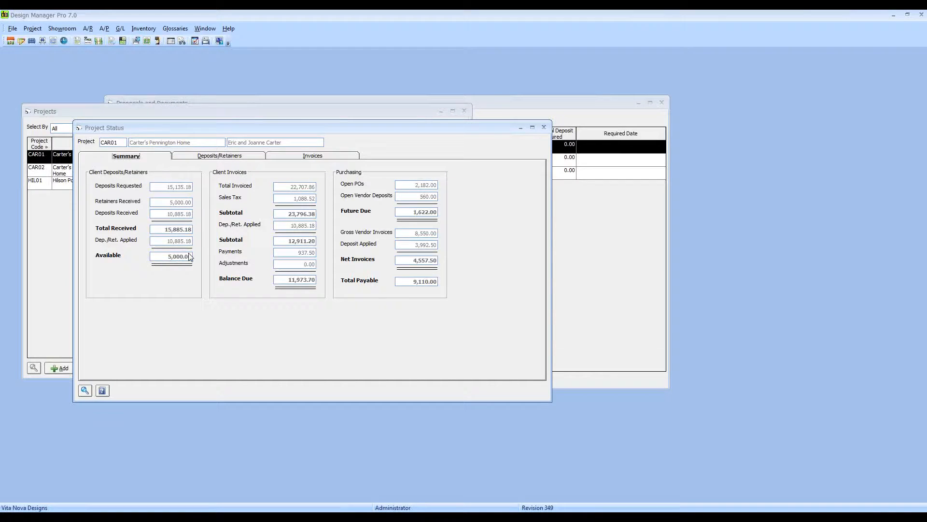
click(249, 158)
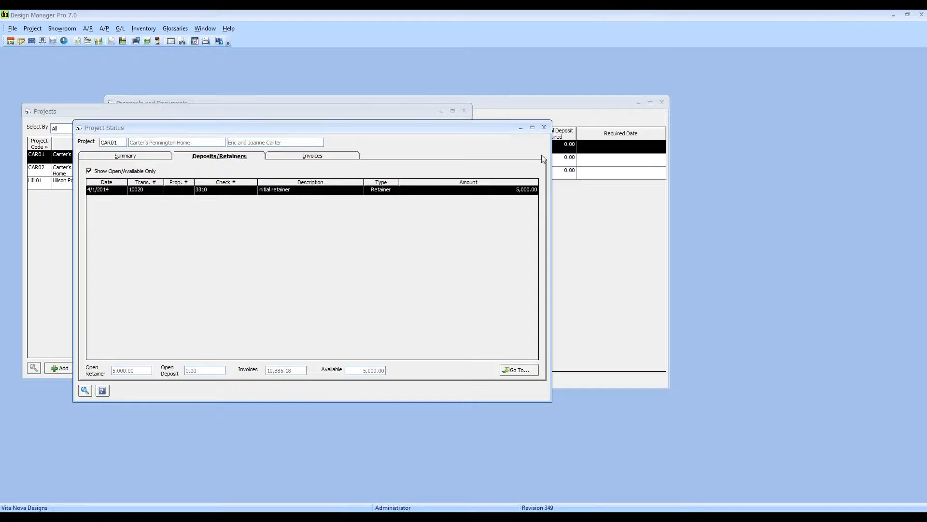
drag(551, 123, 468, 166)
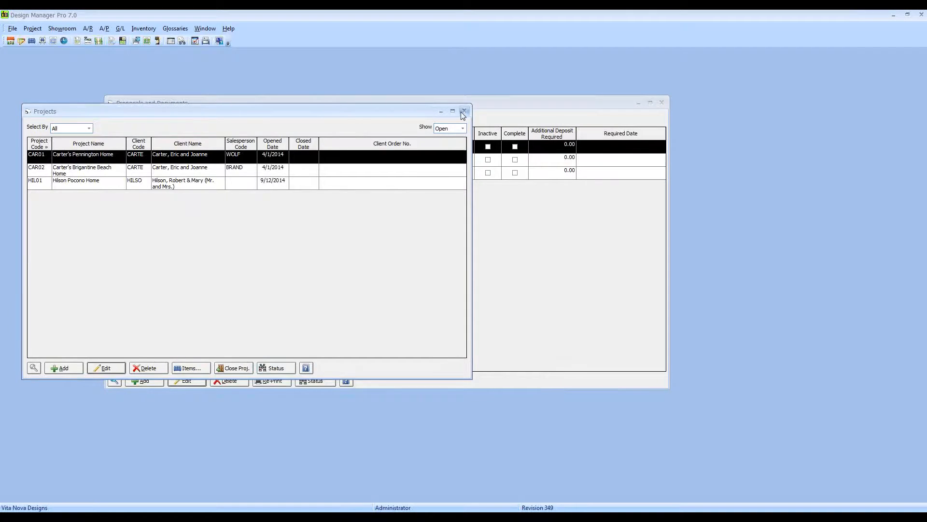
click(464, 111)
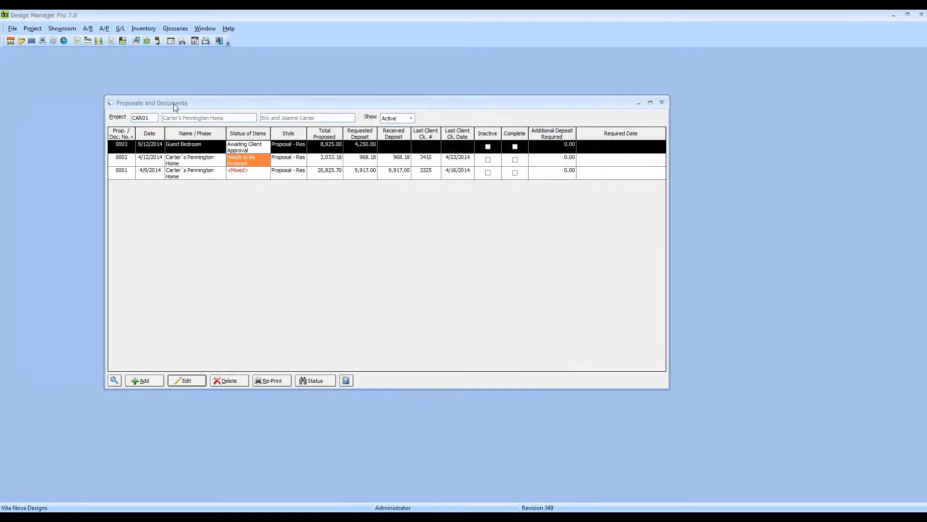
click(662, 102)
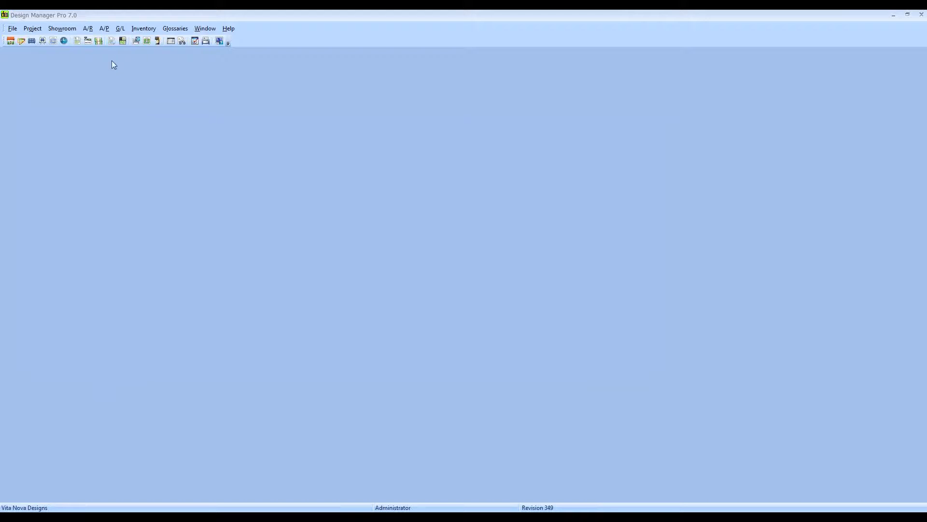
- Start a new cash receipt for project CAR01 with amount 0.00, payment type CHECK and check number APPLYRET
click(88, 29)
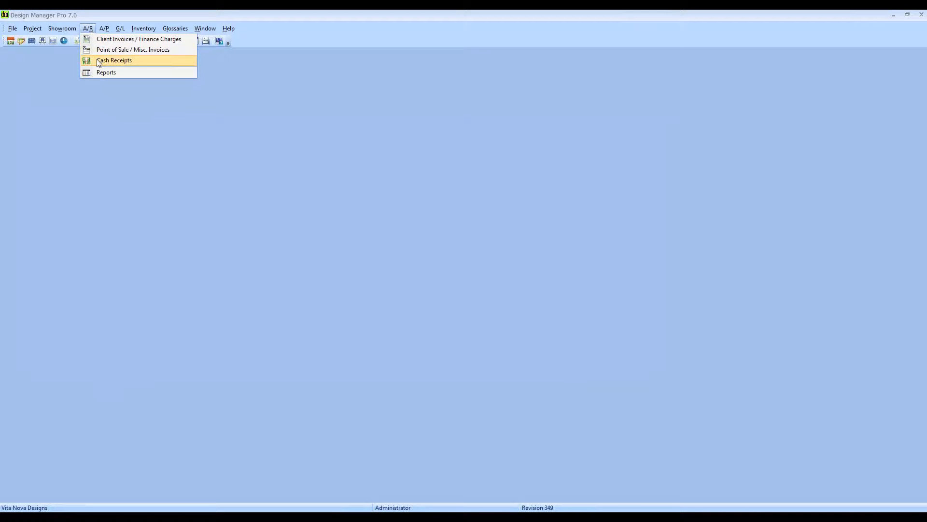
click(77, 71)
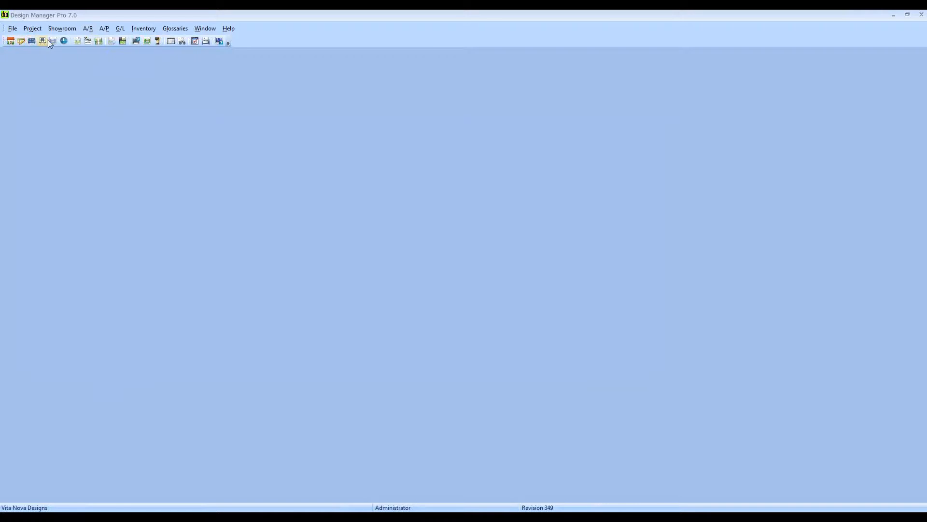
click(99, 42)
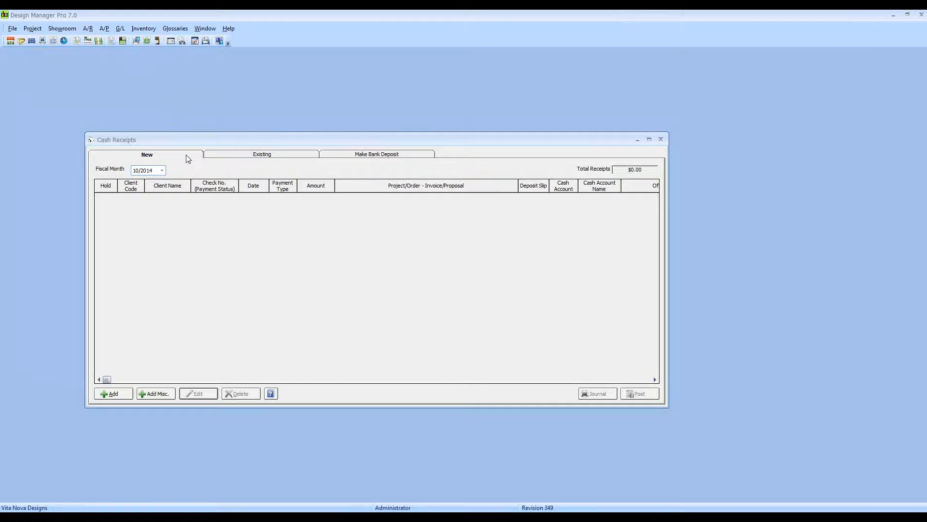
click(113, 394)
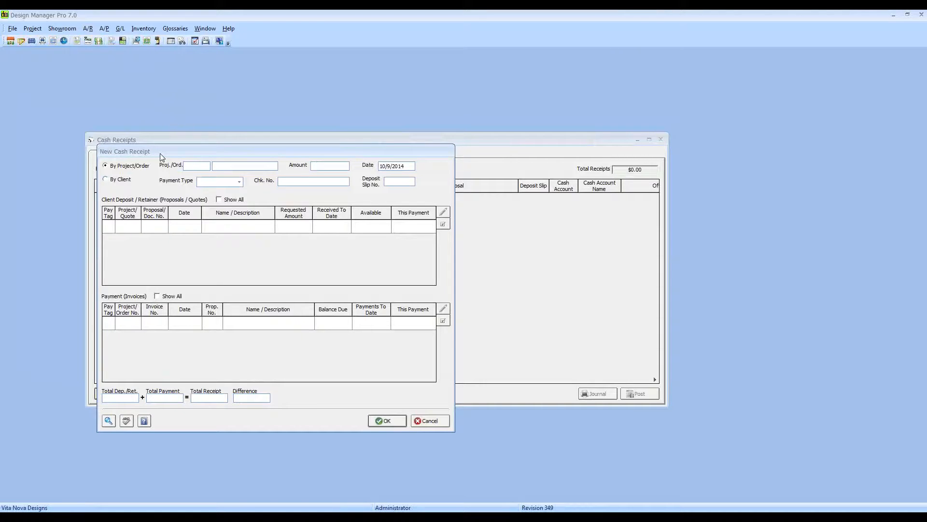
text(CAR01)
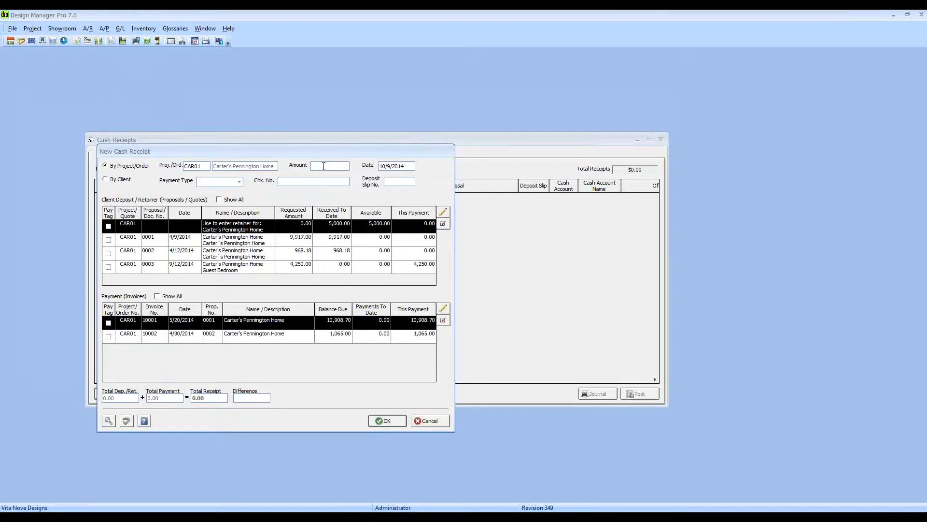
key(Tab)
key(Tab)
click(239, 182)
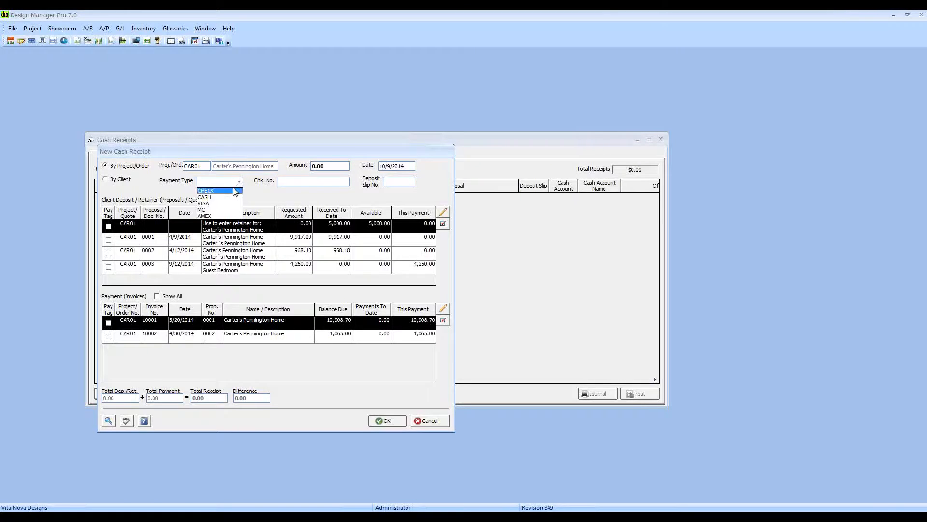
click(233, 192)
click(284, 181)
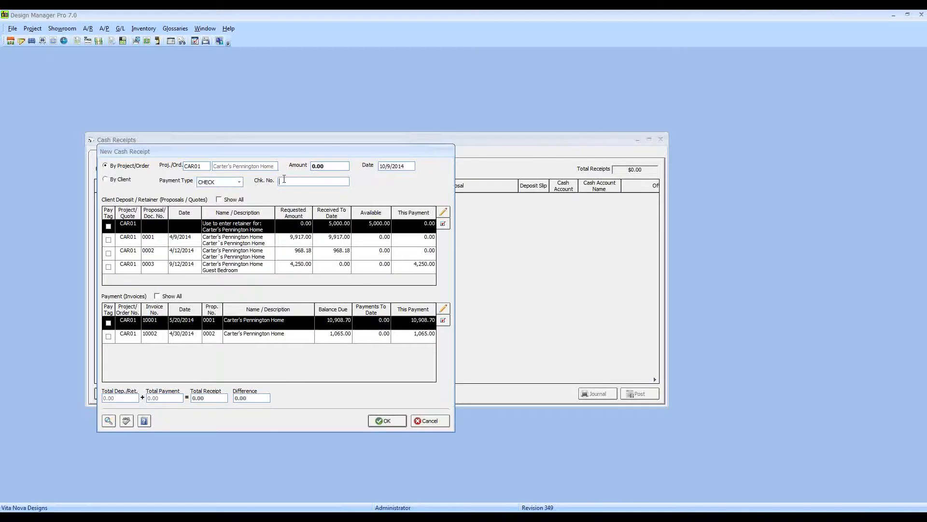
text(APPLYRET)
- Allocate -5,000.00 to the project's retainer line with the transaction description "move to dep. on prop. 0003"
click(337, 226)
click(364, 264)
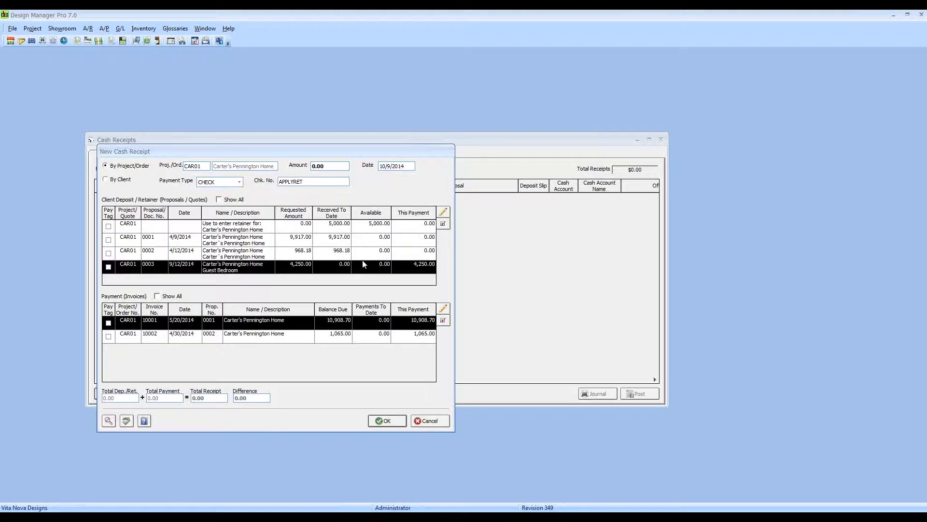
click(379, 228)
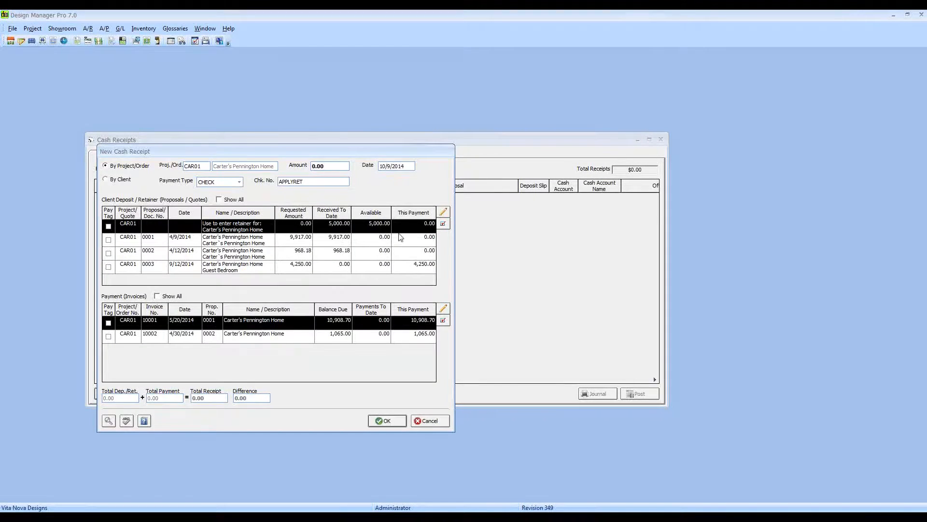
click(447, 216)
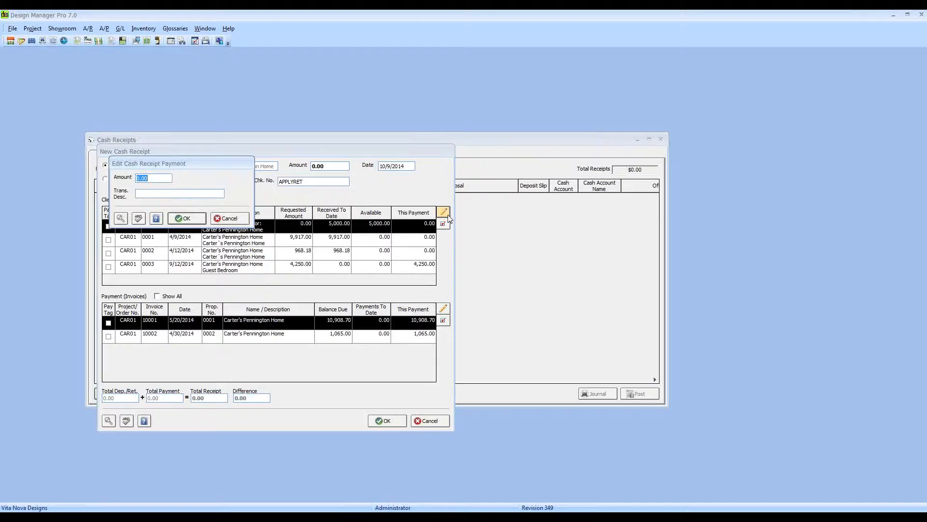
text(-5000)
key(Tab)
text(move to dep. on prop,)
click(198, 218)
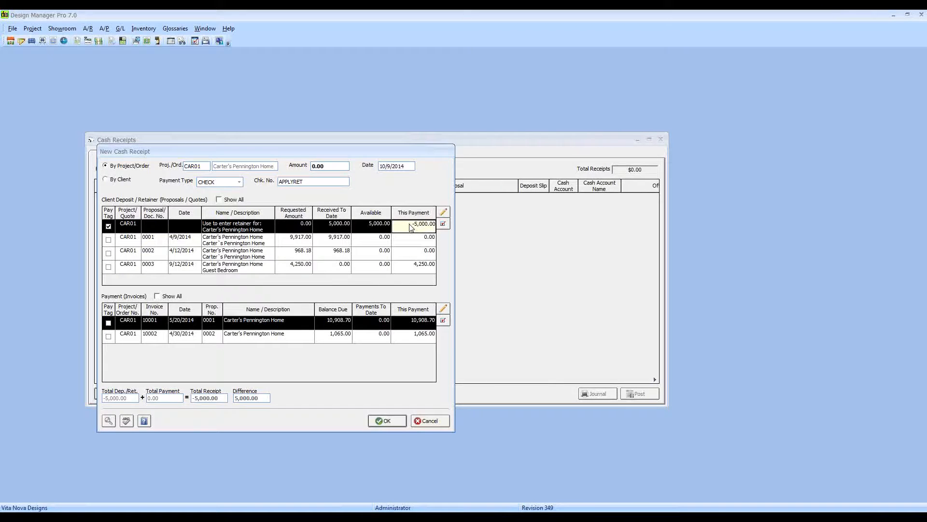
- Allocate 5,000.00 to proposal 0003, Guest Bedroom, with the transaction description "moved from retainer"
click(405, 270)
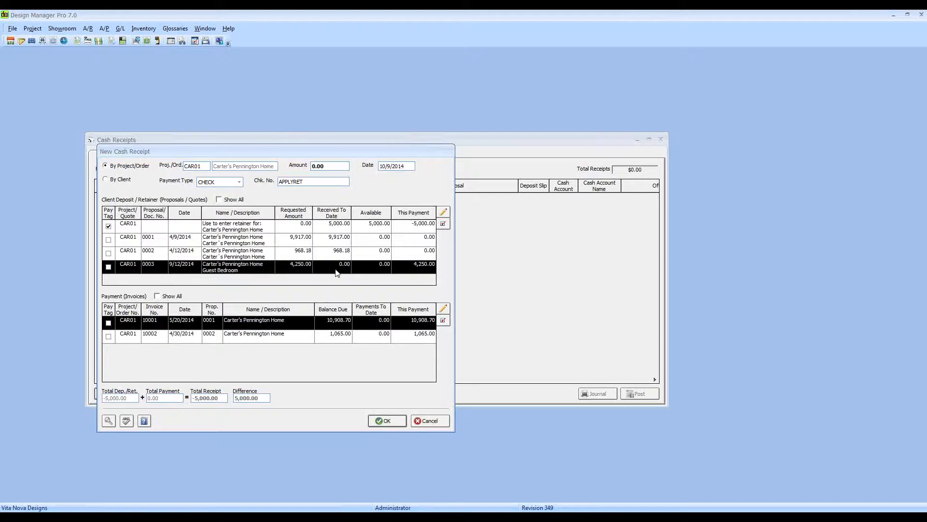
click(407, 271)
click(356, 271)
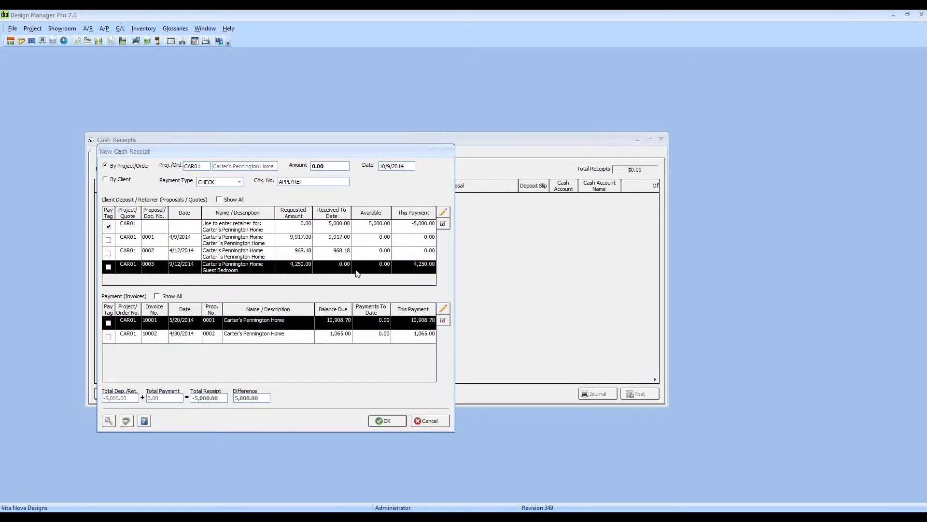
click(445, 214)
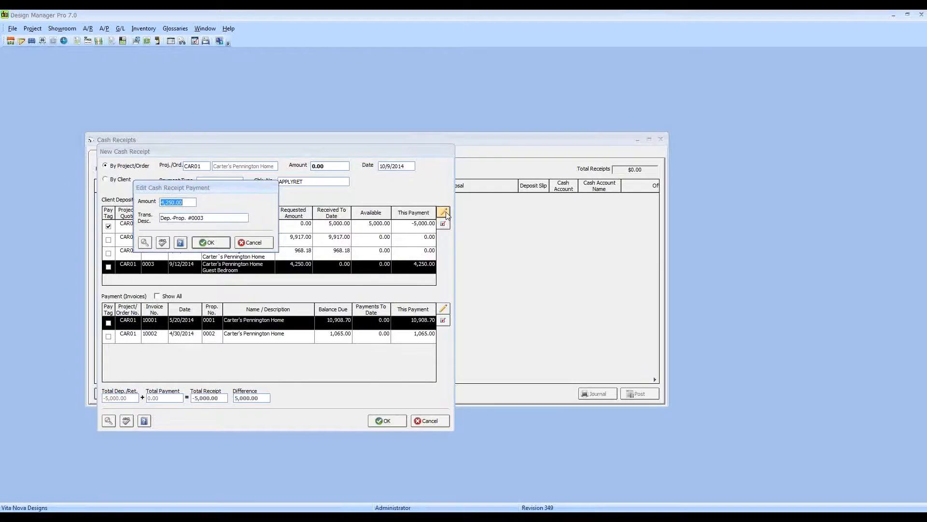
text(50)
key(Tab)
key(shift+End)
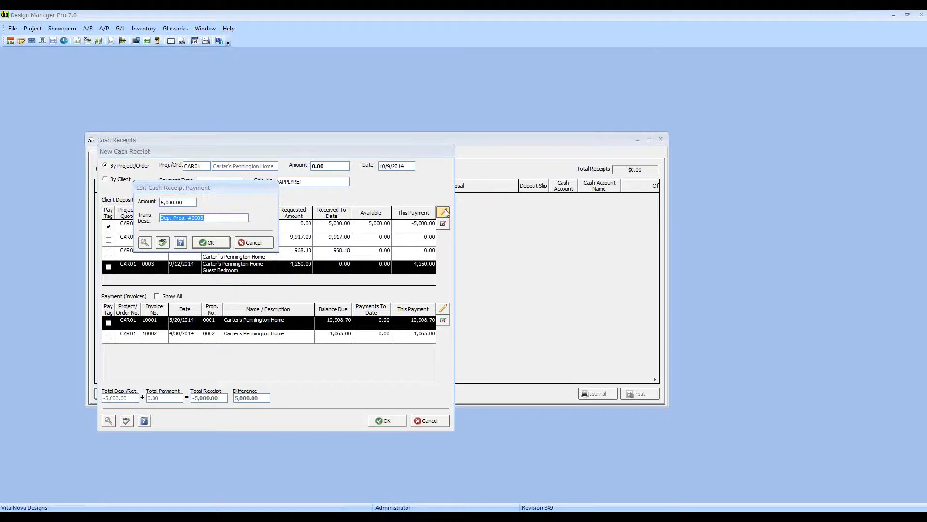
text(moved from retail)
key(Return)
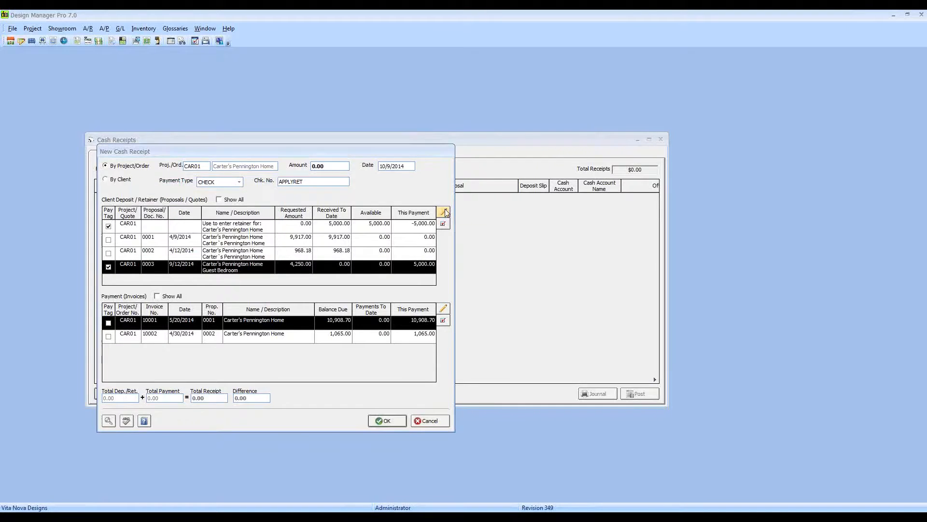
- Check the retainer and proposal 0003 payment lines, save the cash receipt and post it into 10/2014
click(421, 231)
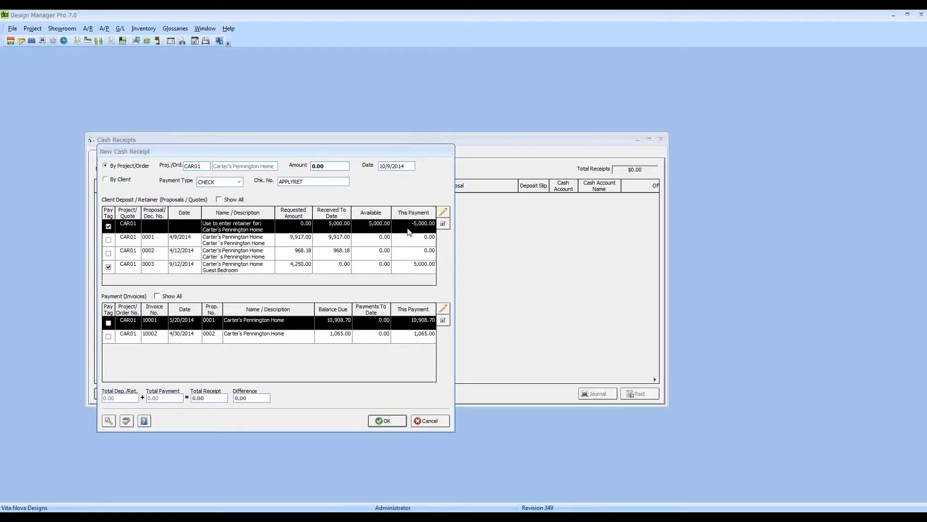
click(420, 227)
key(Return)
click(406, 271)
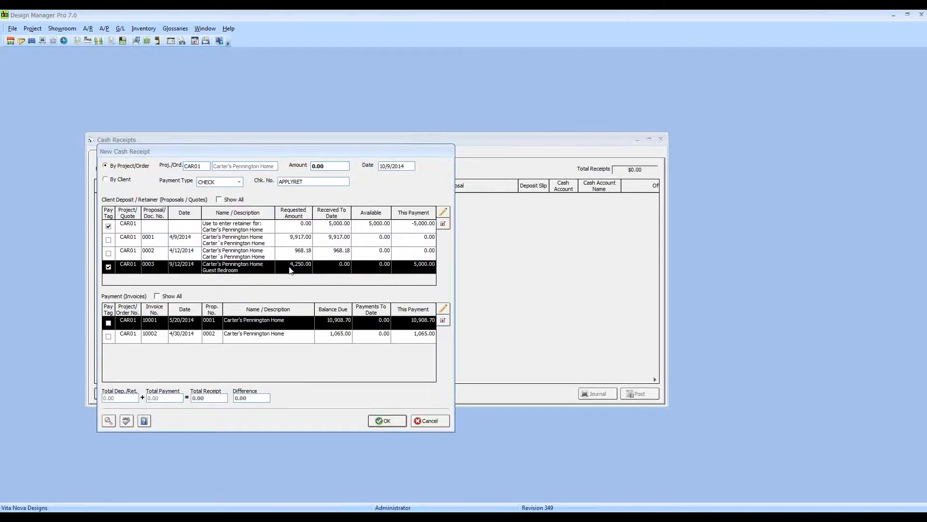
click(109, 225)
click(334, 167)
click(388, 421)
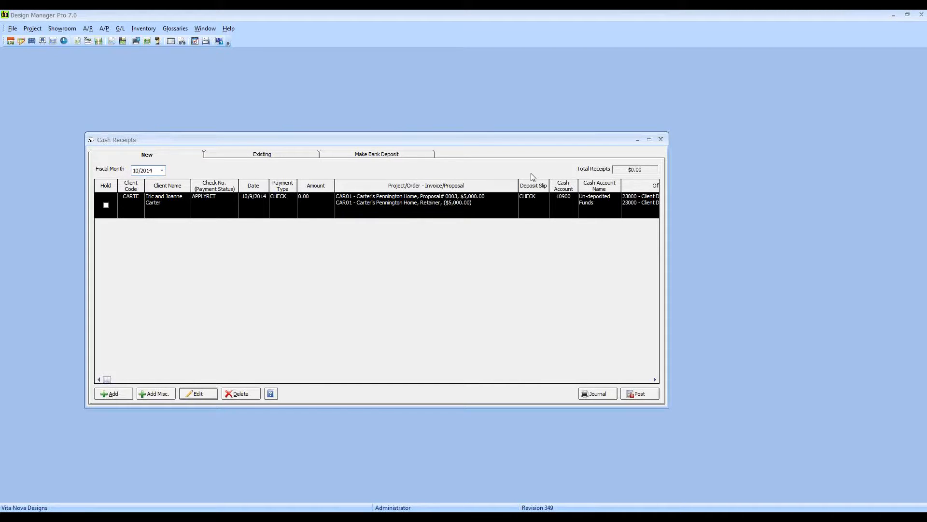
click(640, 394)
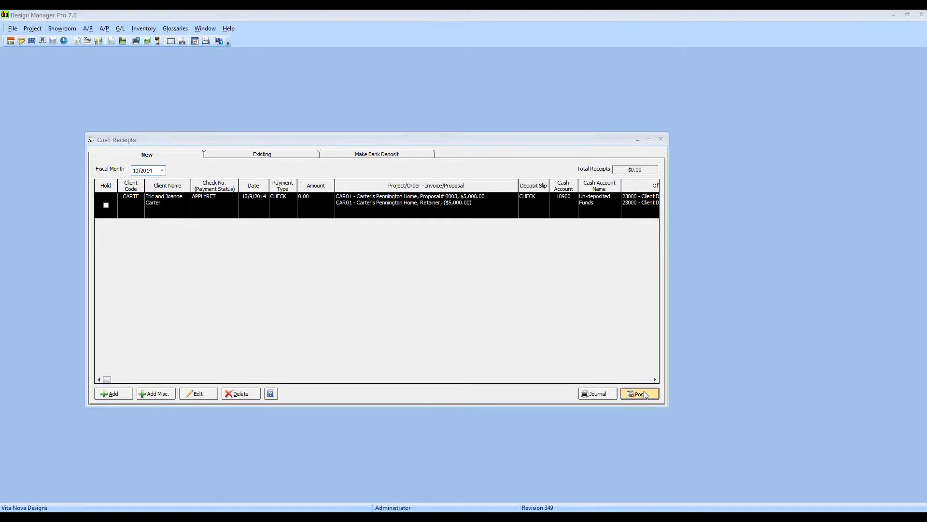
click(509, 308)
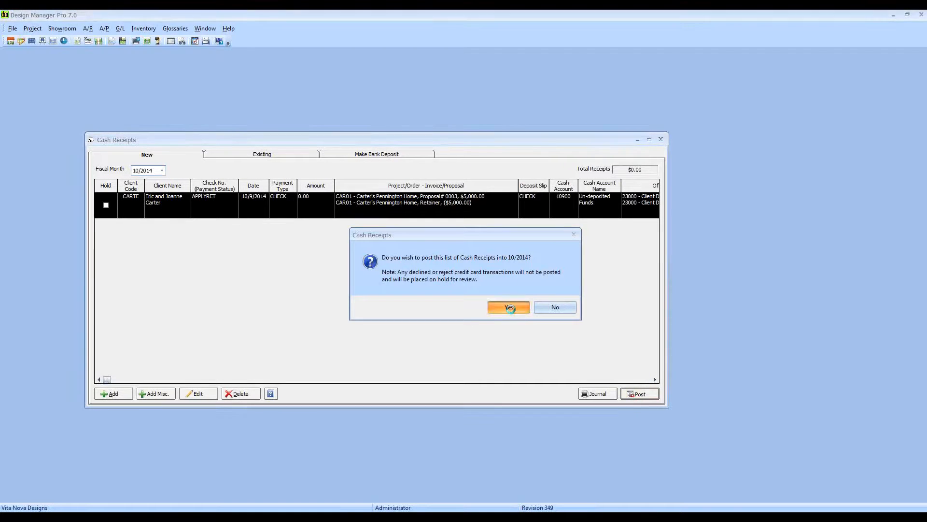
- Examine the payment distribution of the existing APPLYRET cash receipt and close the cash receipts window
click(301, 155)
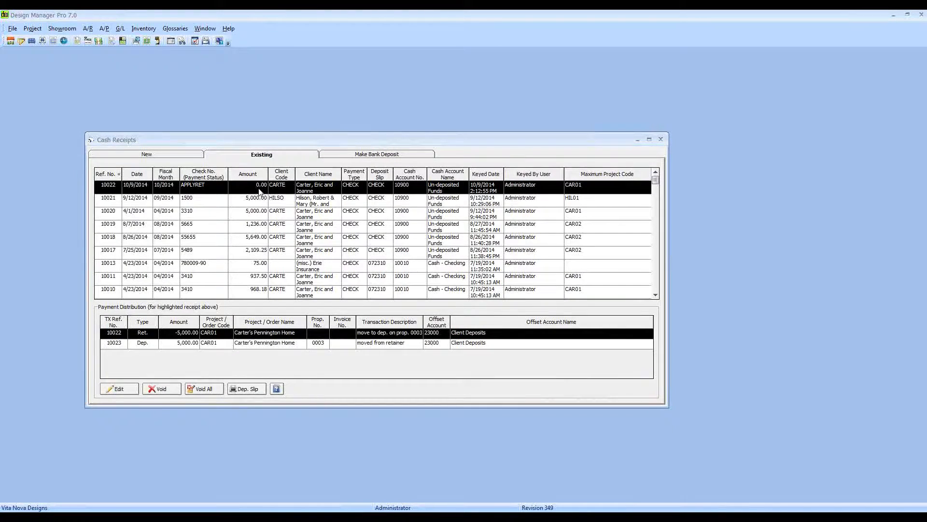
click(191, 344)
key(Up)
key(Down)
key(Up)
click(191, 345)
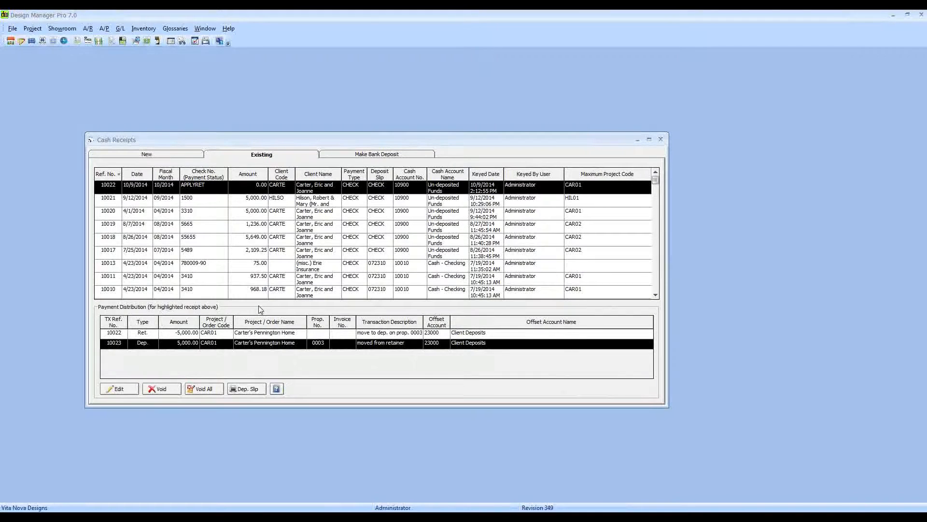
double_click(90, 140)
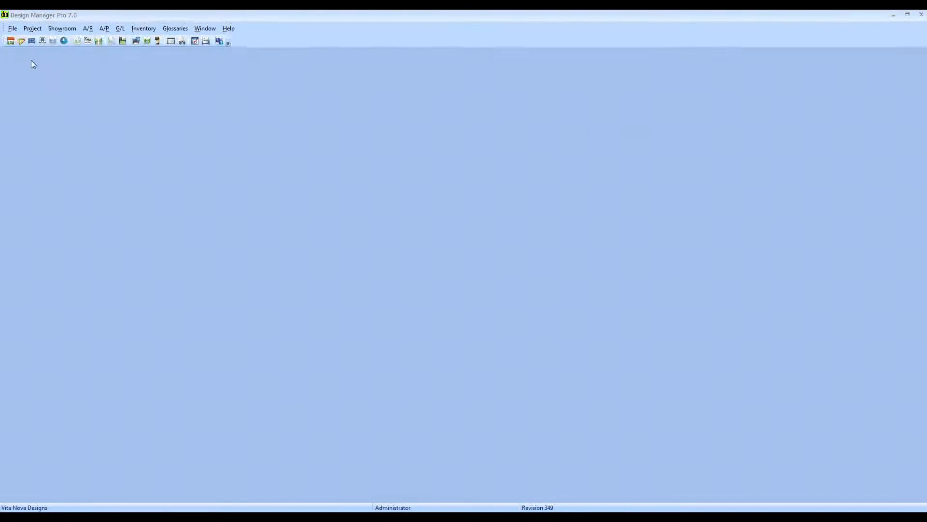
- Review project CAR01's status summary and its deposit and retainer transactions, including both APPLYRET entries, and close the project windows
click(12, 43)
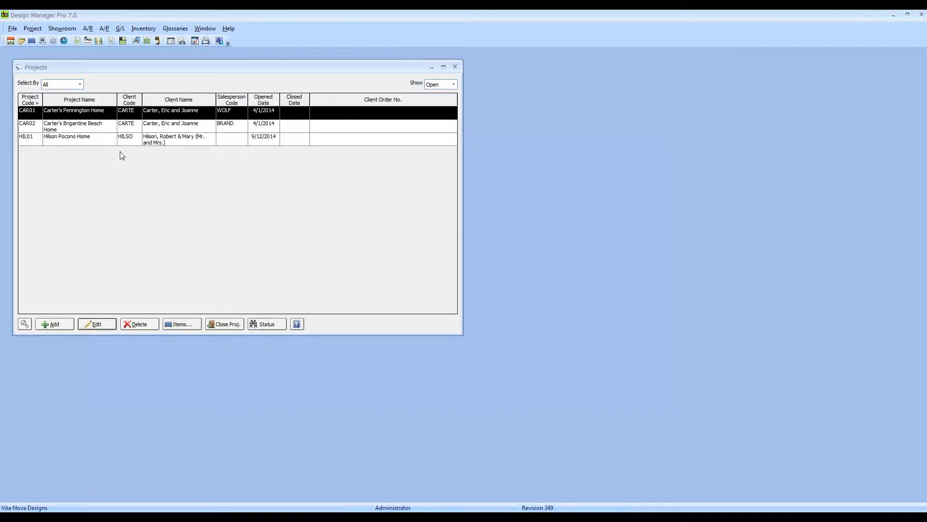
click(266, 324)
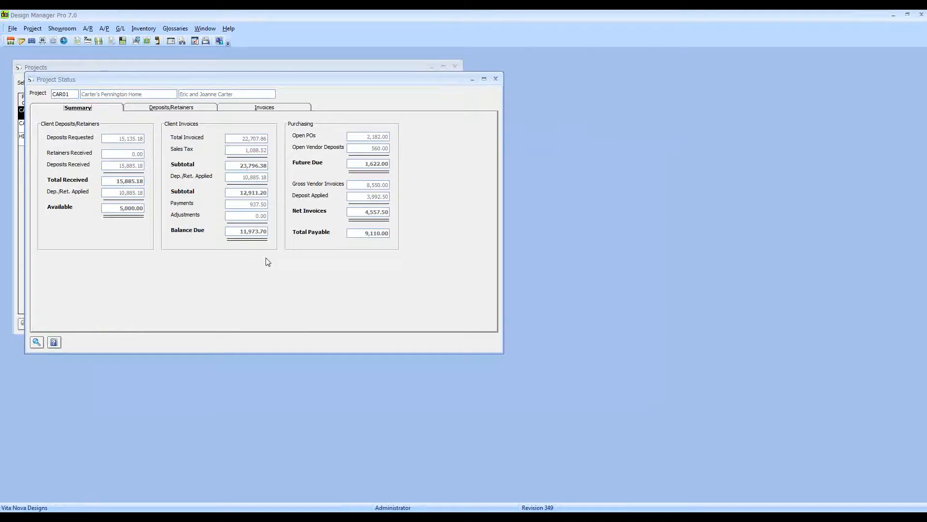
drag(166, 80, 217, 125)
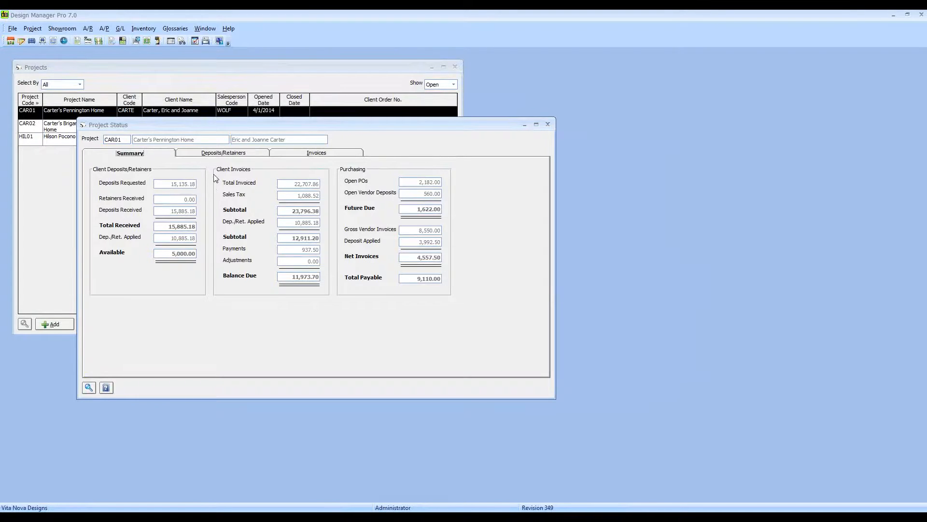
click(225, 154)
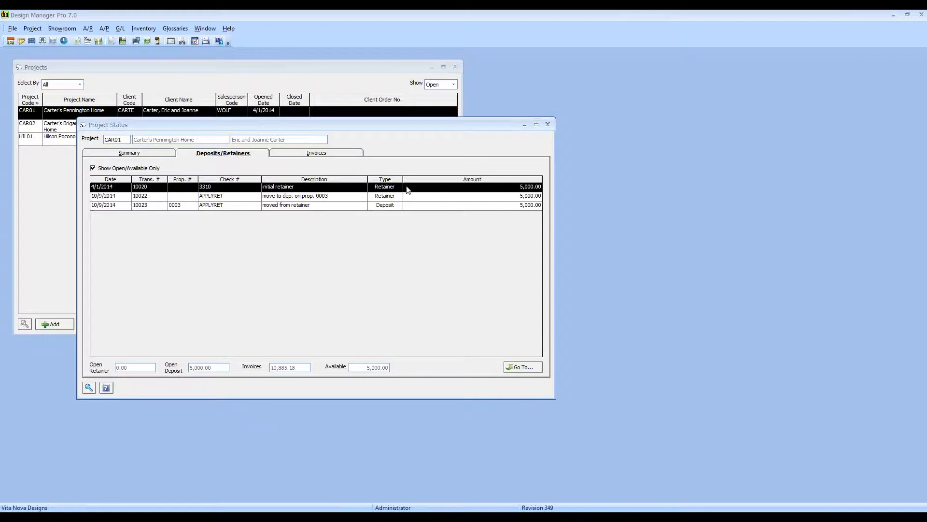
click(389, 197)
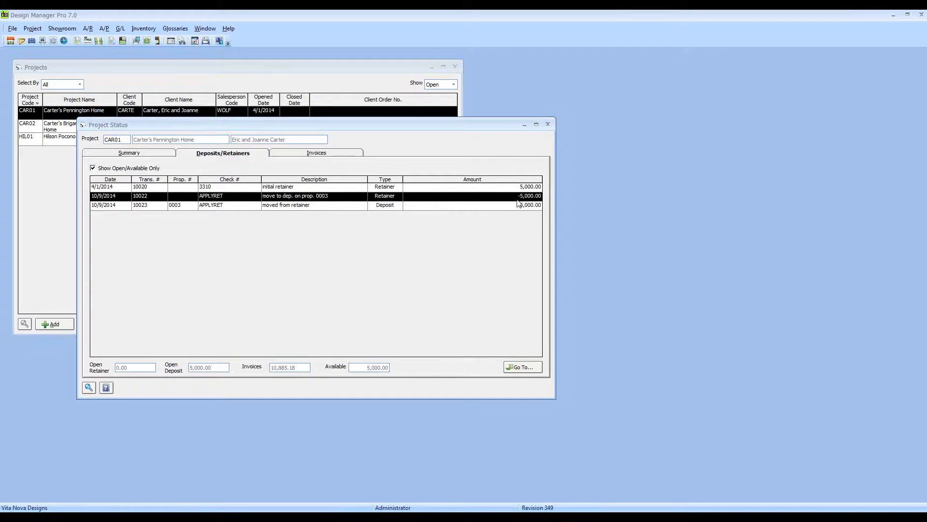
click(422, 207)
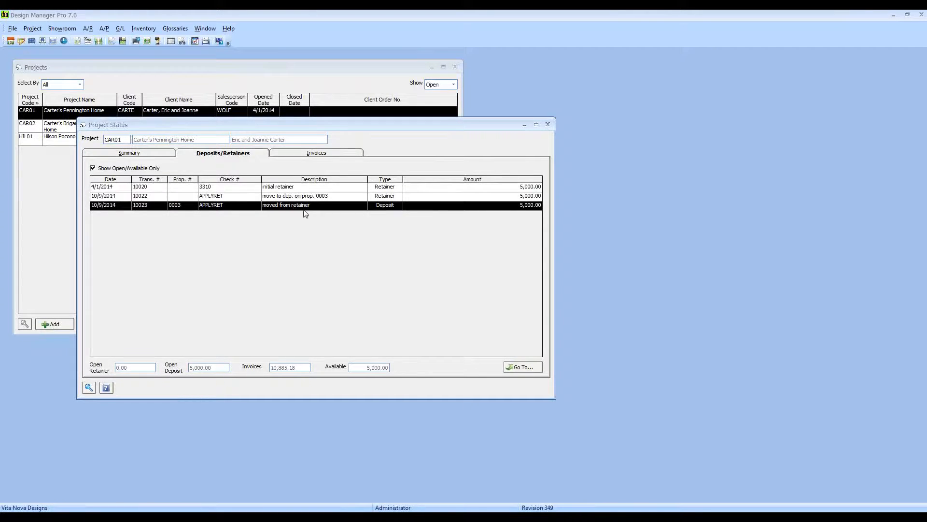
click(548, 125)
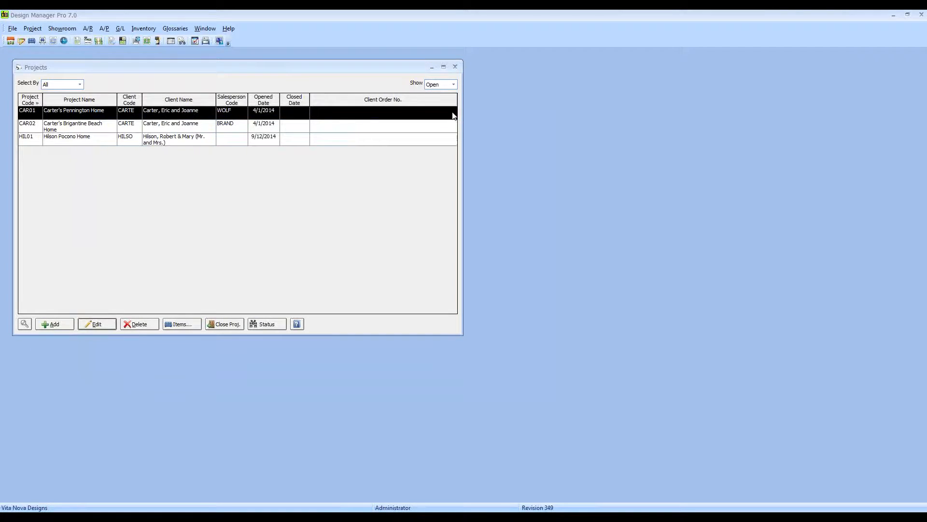
click(455, 67)
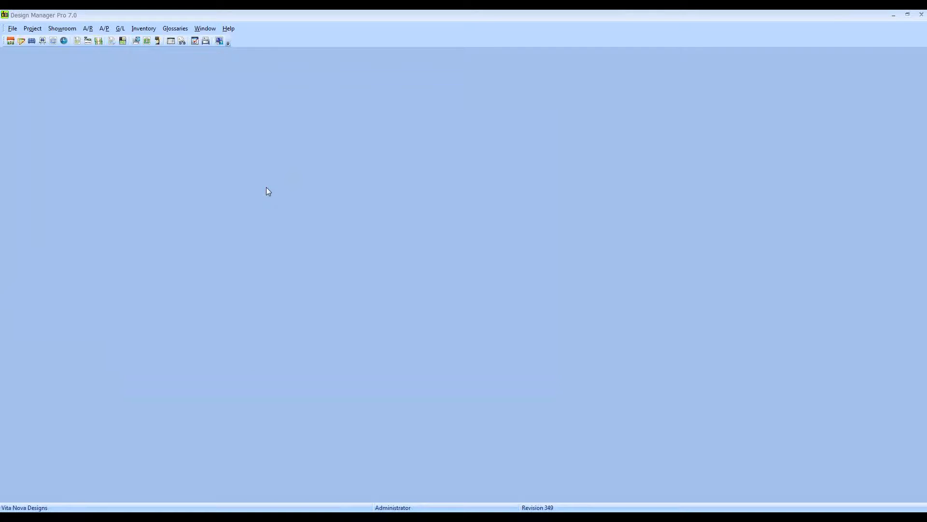
- Open project CAR01's proposals, compare requested and received deposits for each item of proposal 0003, Guest Bedroom, and close the windows
text(CAR01)
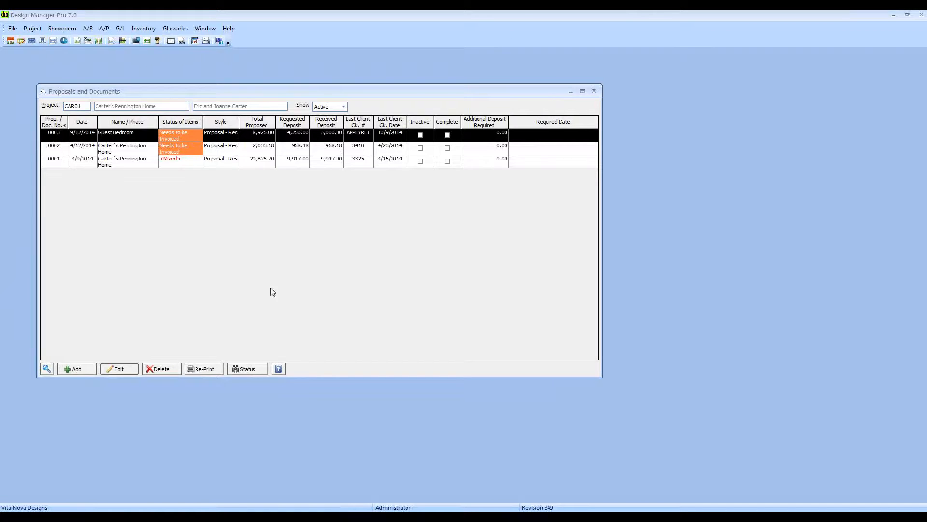
click(240, 371)
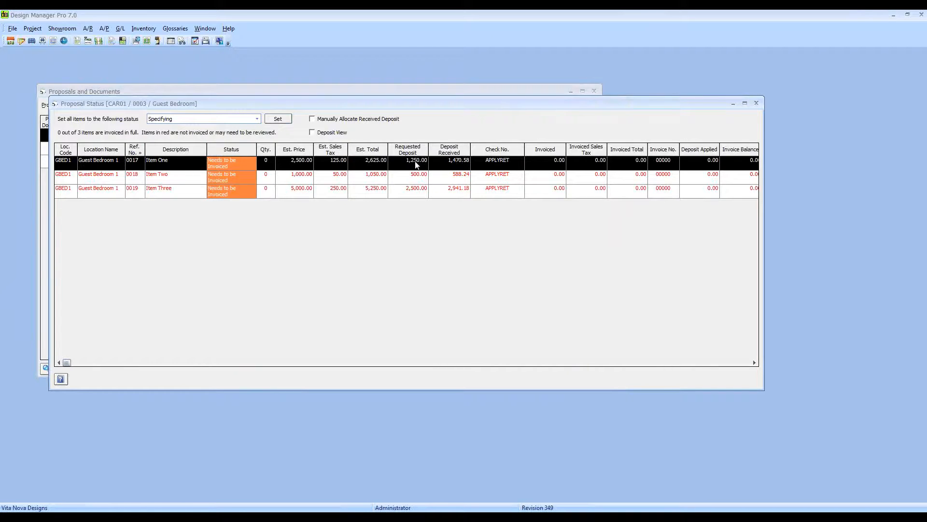
click(417, 176)
click(416, 189)
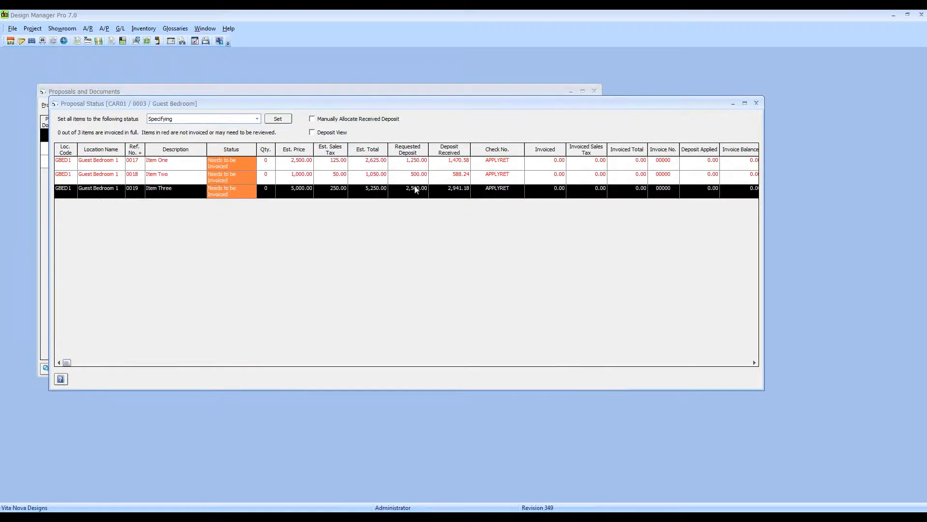
click(417, 176)
click(428, 163)
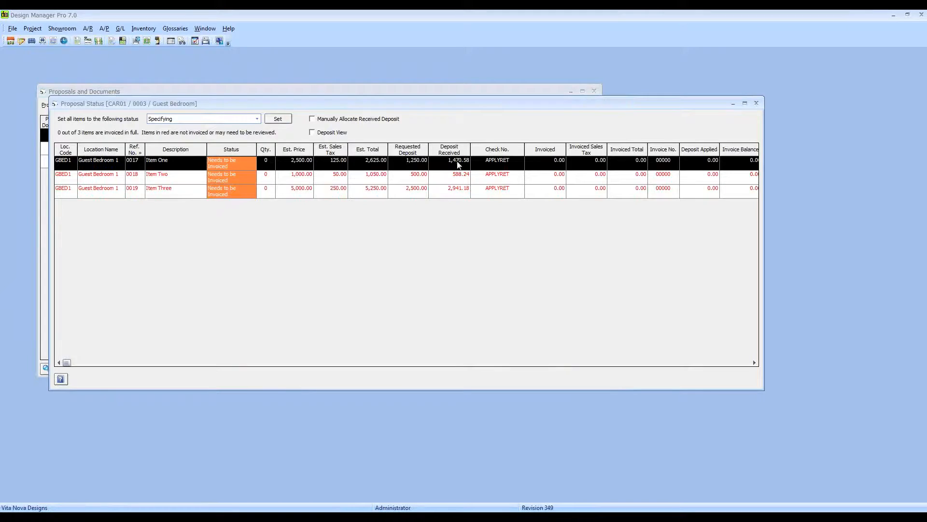
click(460, 177)
click(459, 191)
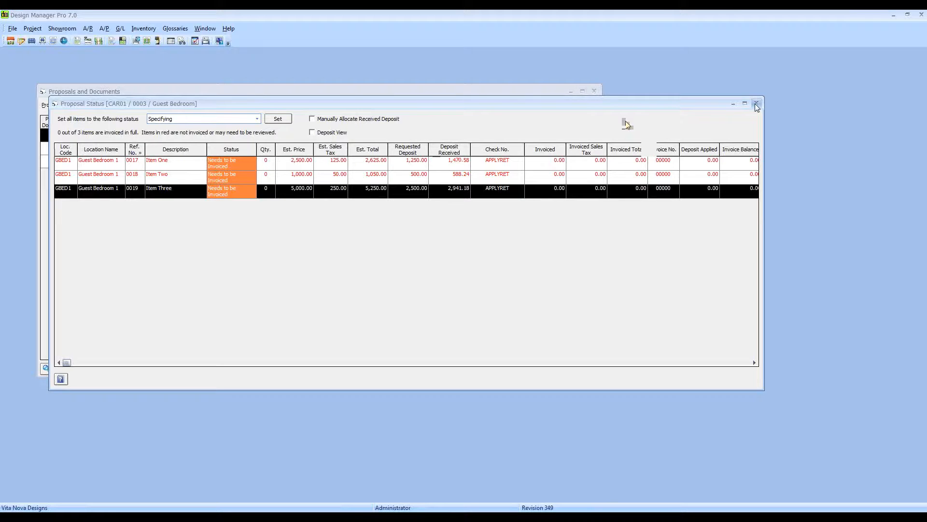
click(597, 93)
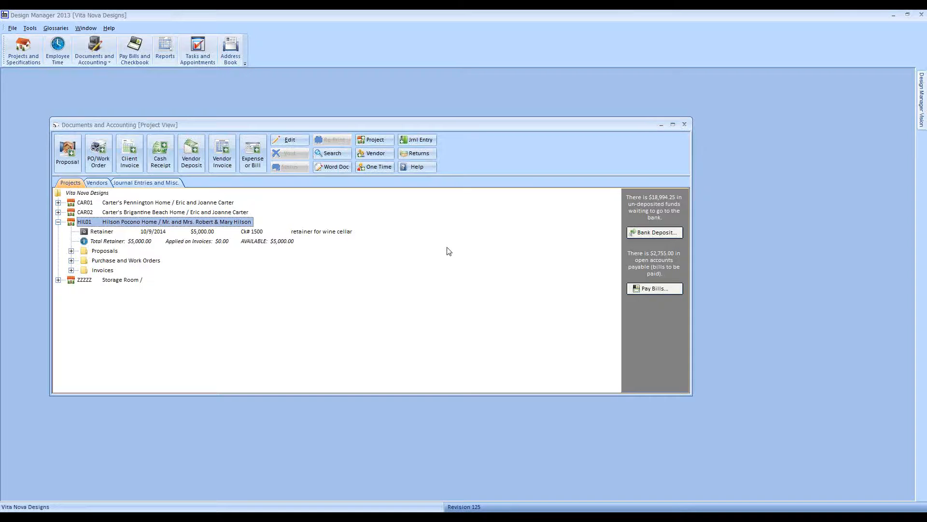
- Switch to Design Manager 2013, start applying project CAR02's 4/16/2014 retainer and tag invoice 10003 for payment of 1,155.28
click(58, 222)
click(58, 212)
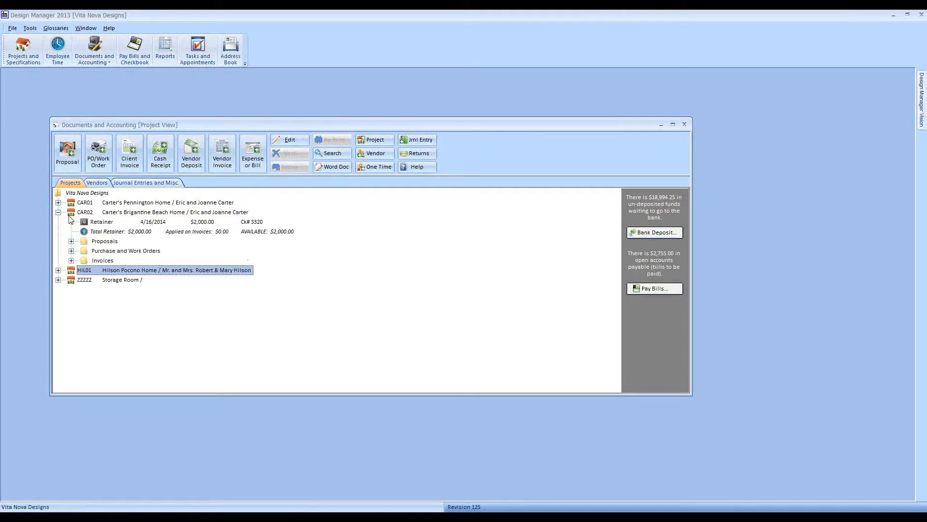
click(192, 225)
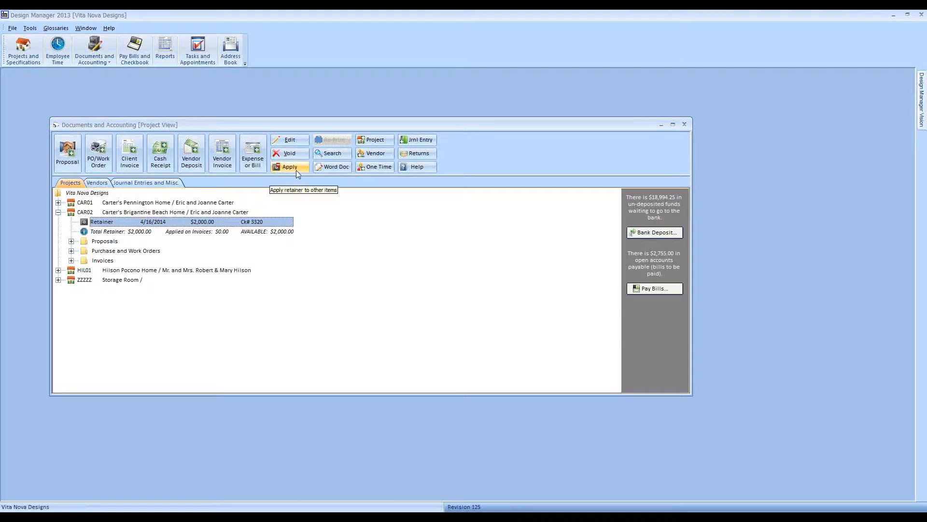
right_click(207, 220)
click(242, 249)
drag(270, 204, 270, 186)
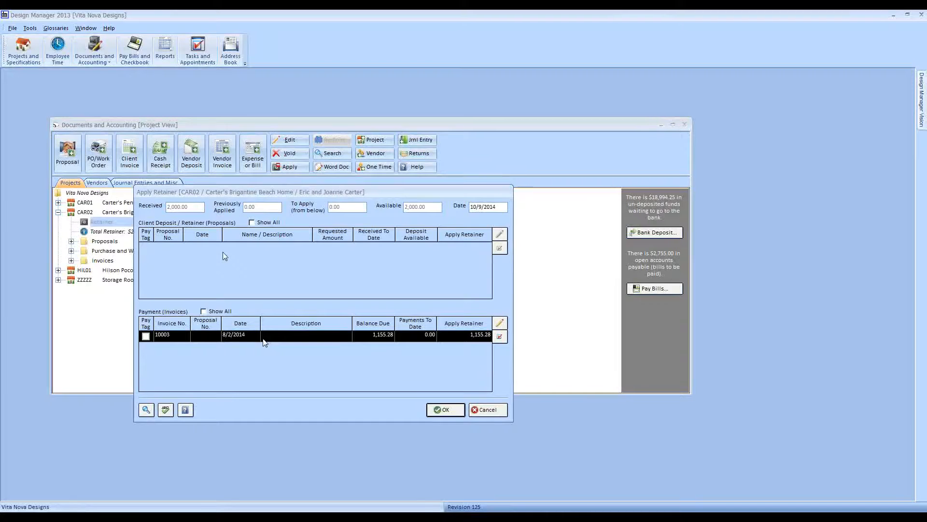
click(146, 336)
- Show all of the project's proposals and set the retainer amount applied to proposal 0003 to 844.72
click(252, 223)
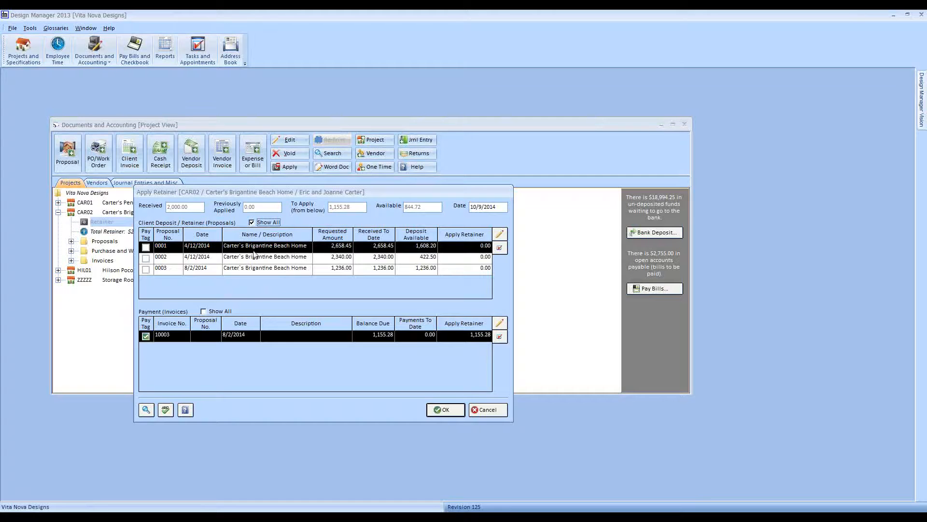
click(253, 267)
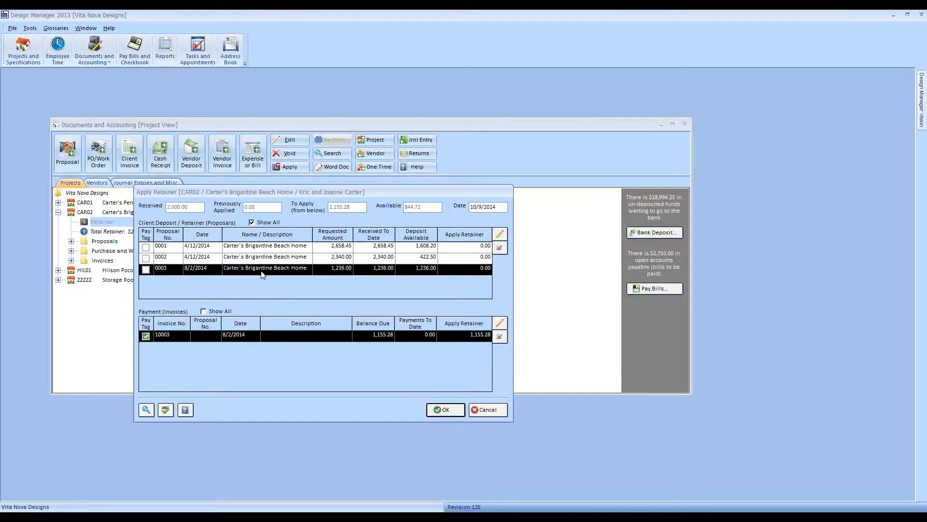
click(378, 247)
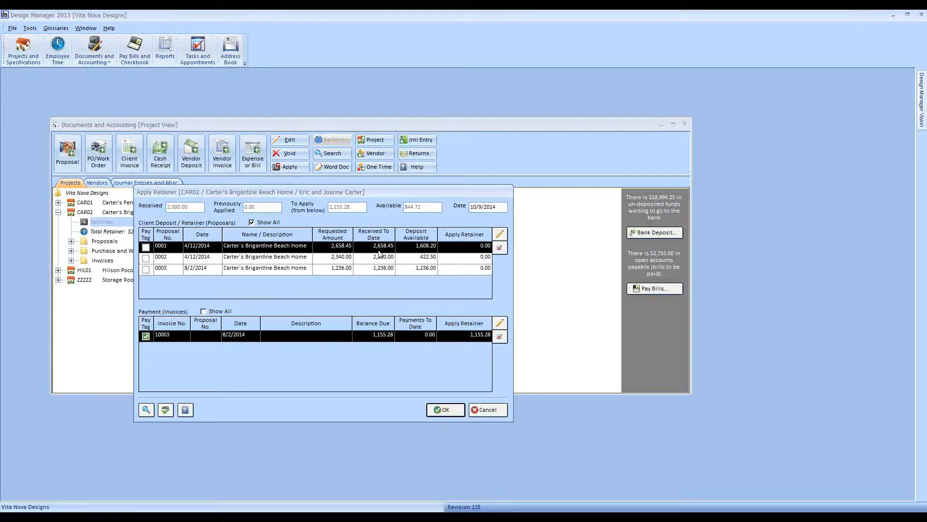
click(379, 259)
click(376, 270)
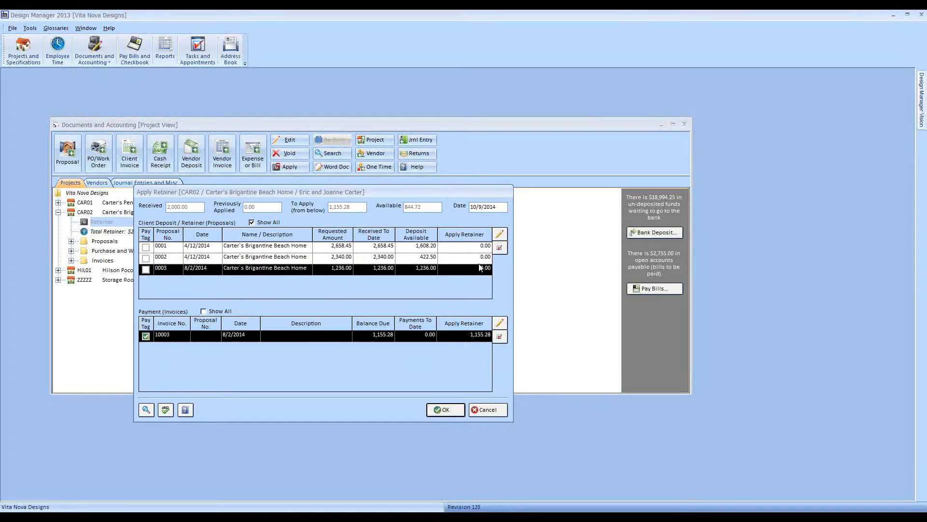
click(503, 240)
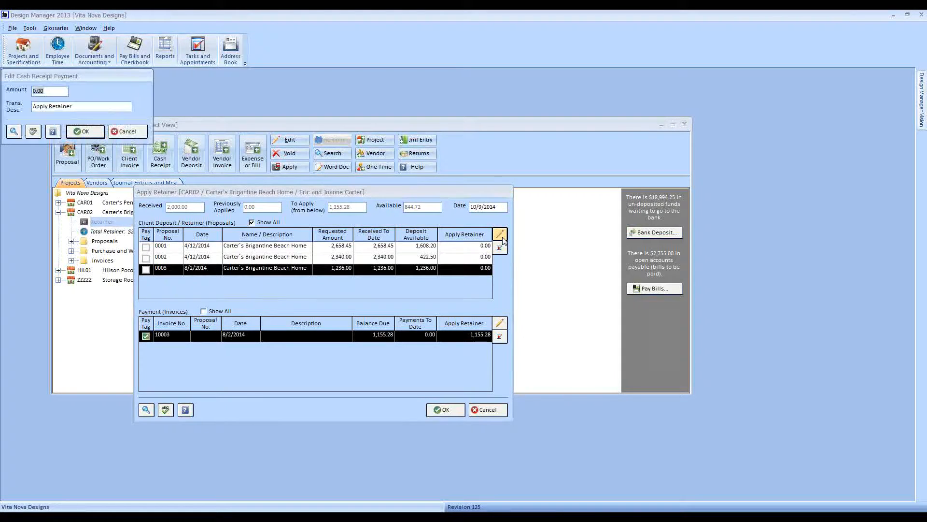
text(844.72)
click(81, 132)
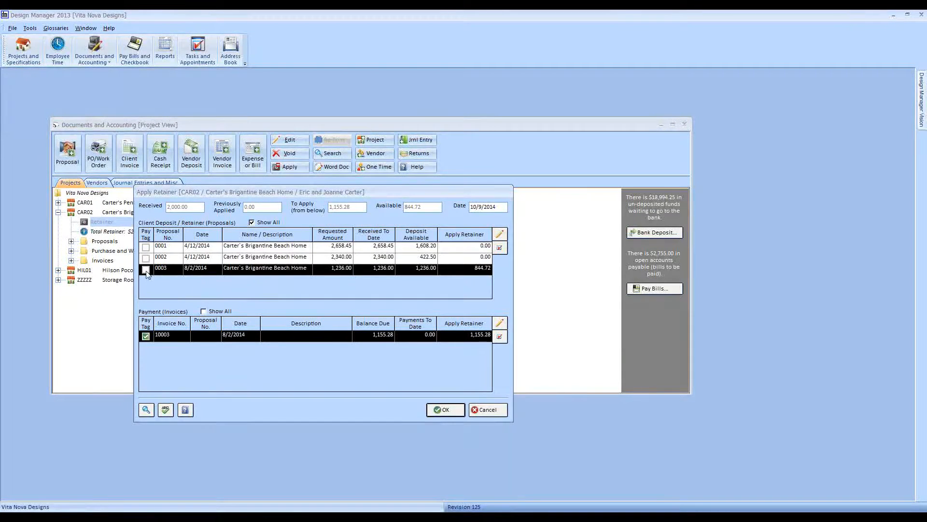
- Tag proposal 0003 to receive its retainer amount and confirm the retainer application
click(477, 273)
click(146, 269)
click(298, 268)
click(441, 409)
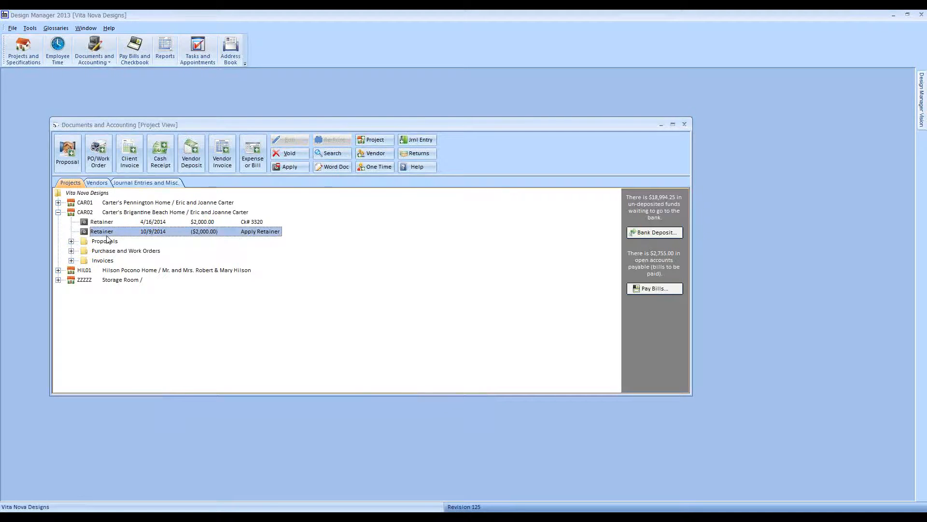
- Look at project CAR01's retainer and its available total for comparison, and collapse the project
click(58, 202)
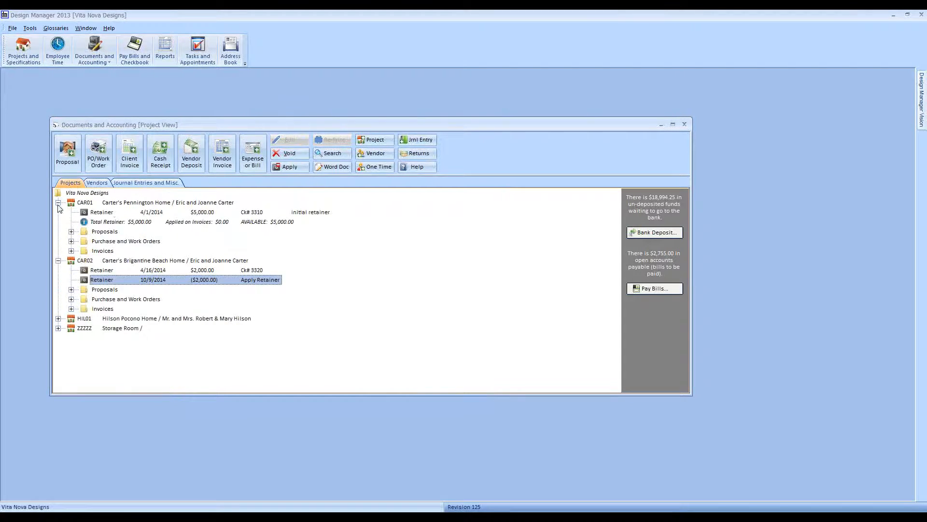
click(106, 221)
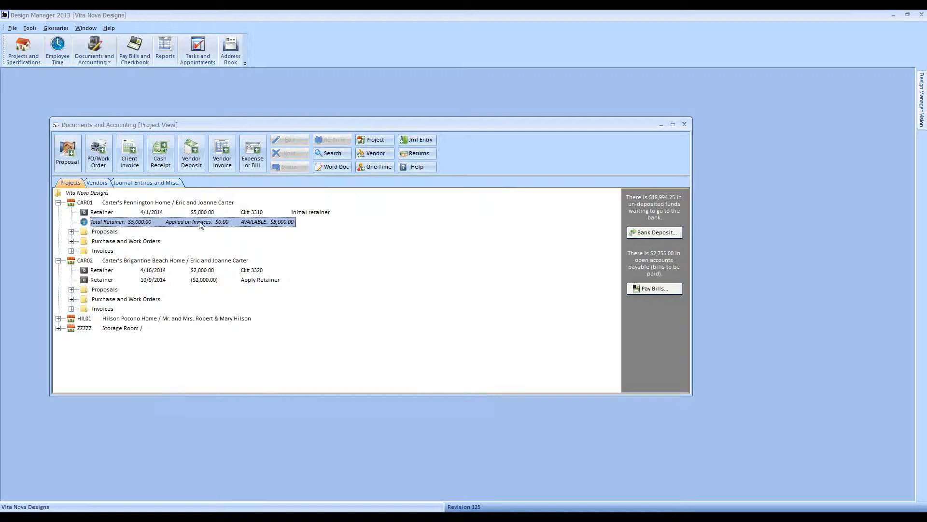
click(58, 202)
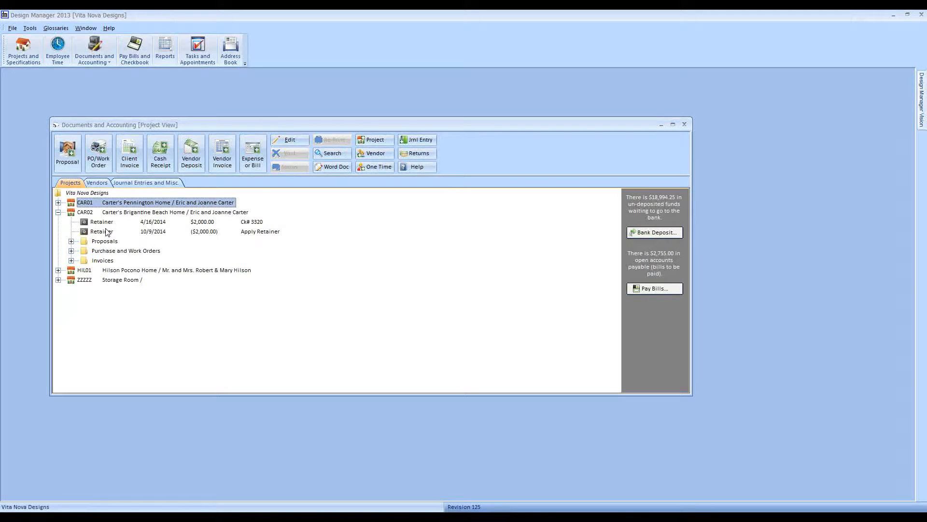
- Check the Apply Retainer deposit under CAR02's proposal 0003 and collapse the project's proposals
click(71, 242)
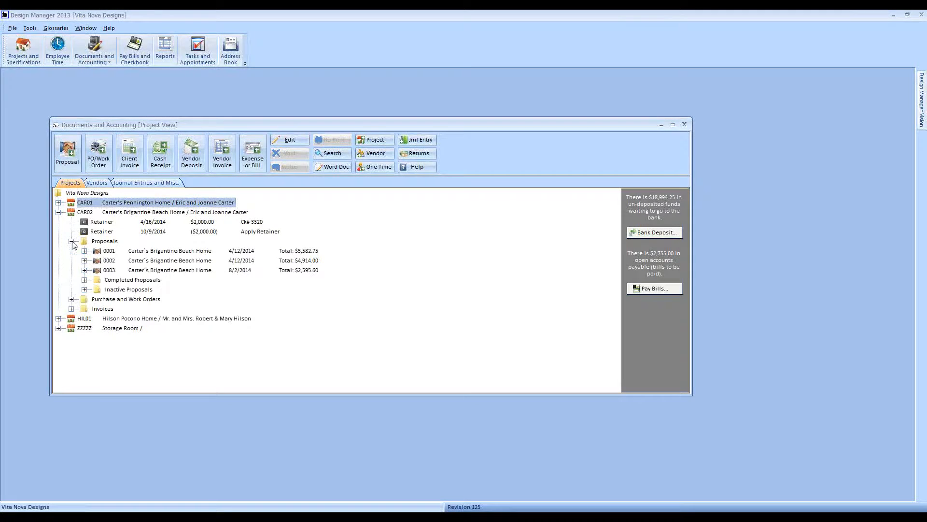
click(84, 270)
click(143, 299)
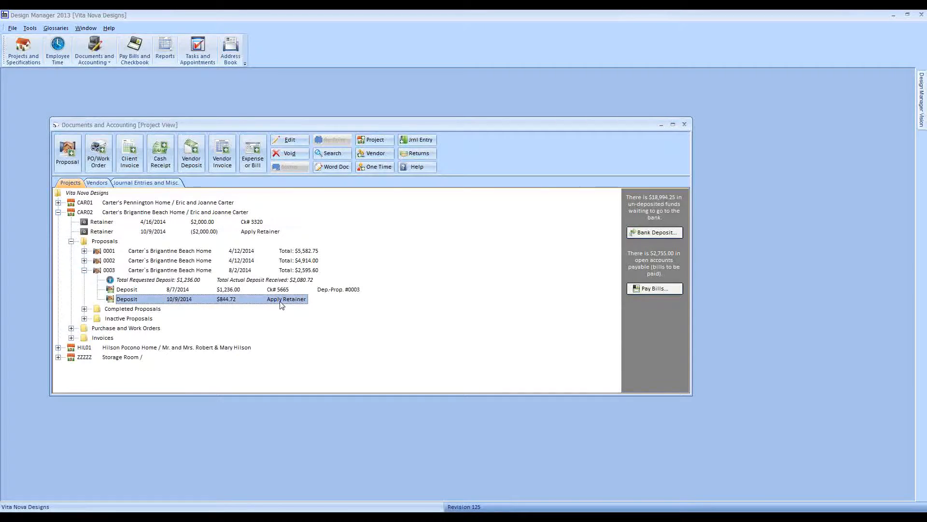
click(71, 241)
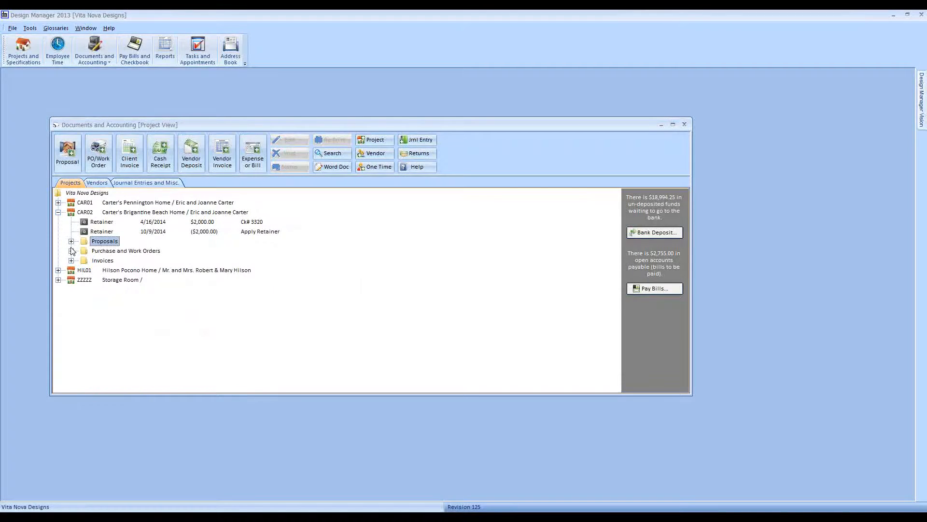
- Check the Apply Retainer payment on invoice 10003 among CAR02's paid and closed invoices
click(71, 261)
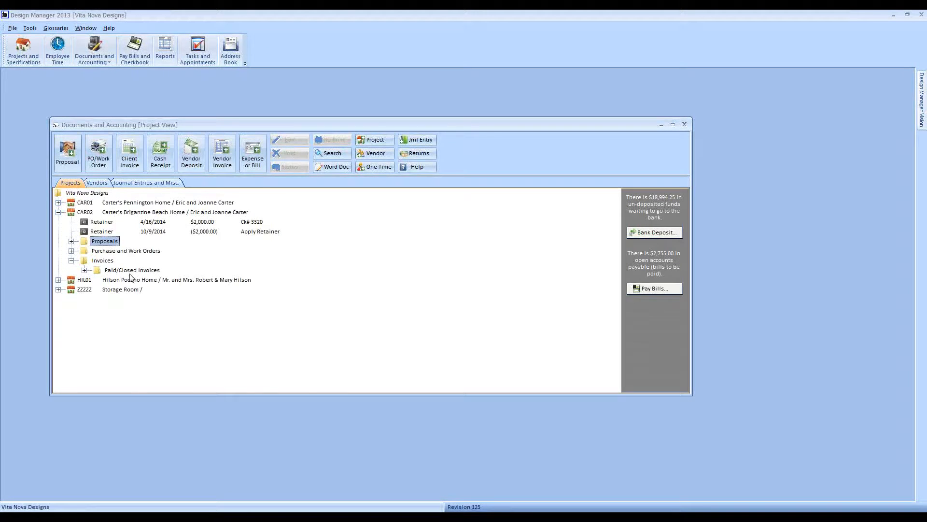
click(84, 270)
click(121, 282)
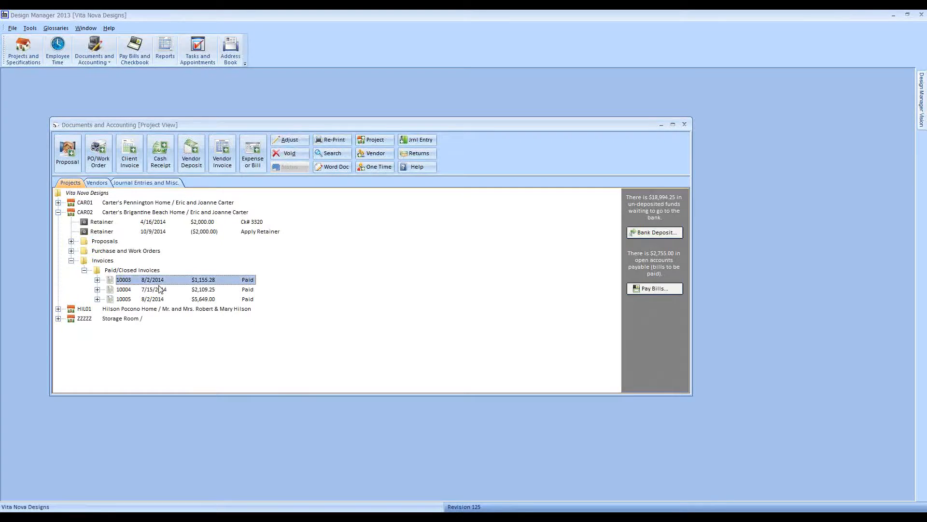
click(97, 280)
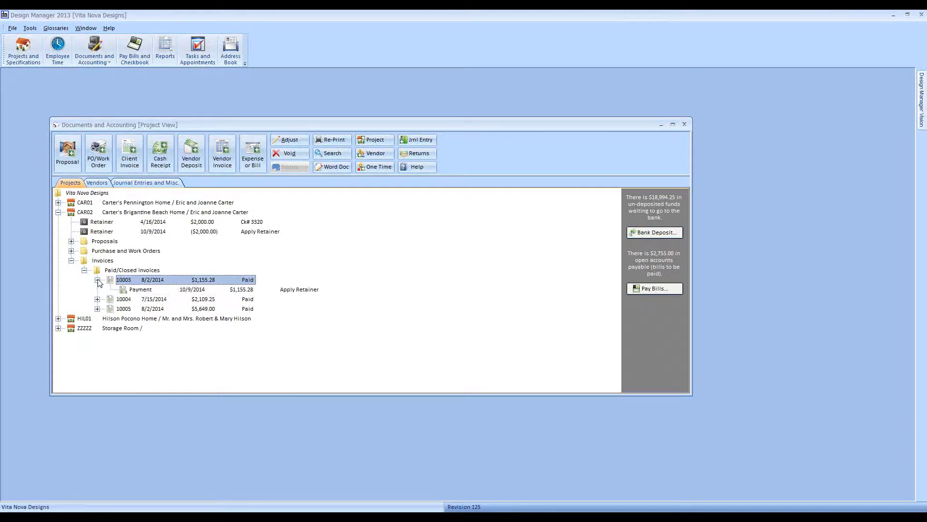
click(154, 289)
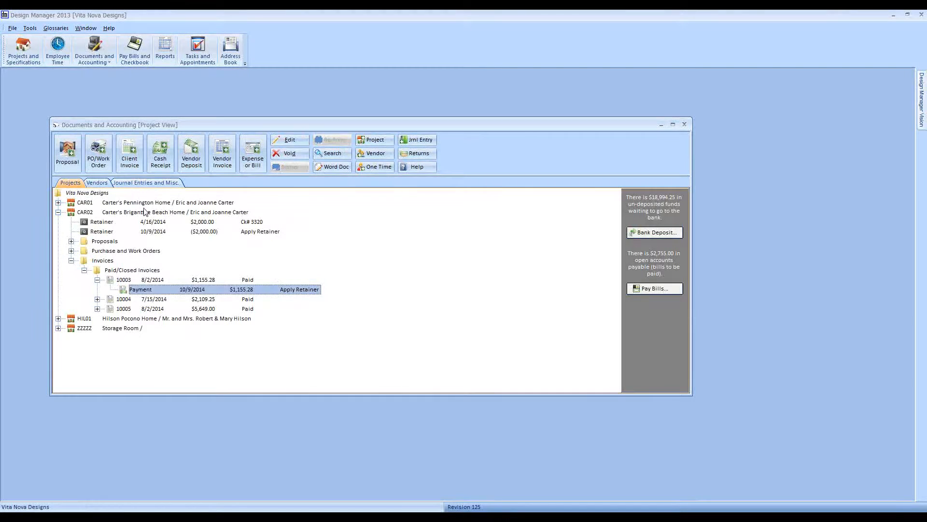
- Review the open deposits, retainers and invoice amounts in project CAR02's status, and close the project without changes
click(177, 210)
click(301, 140)
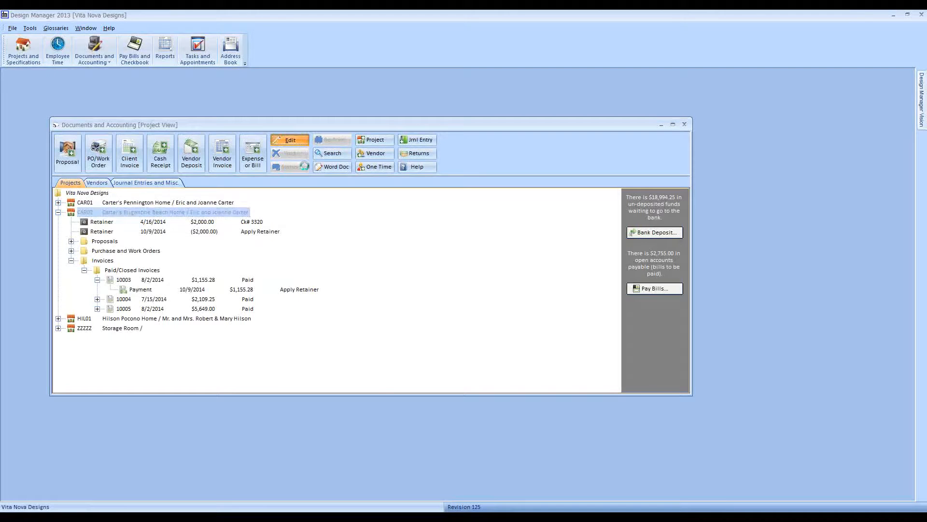
click(296, 129)
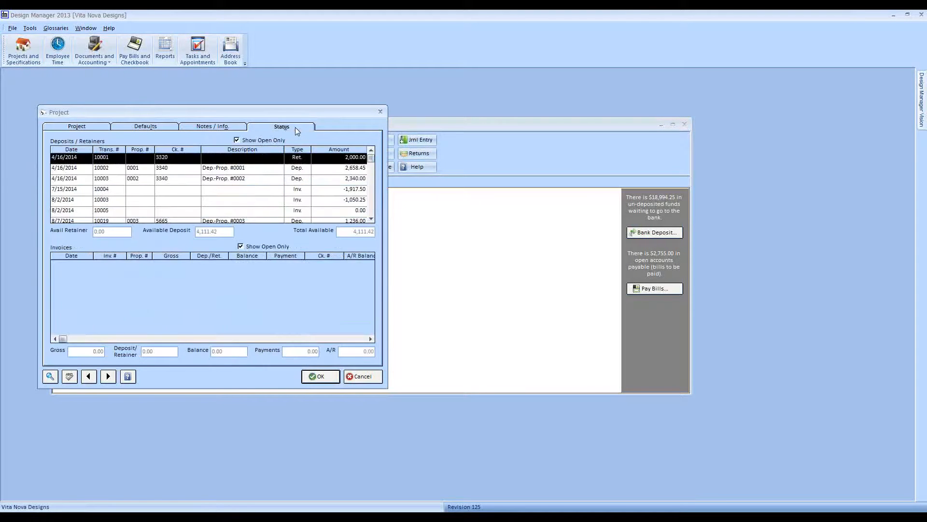
drag(230, 116, 296, 146)
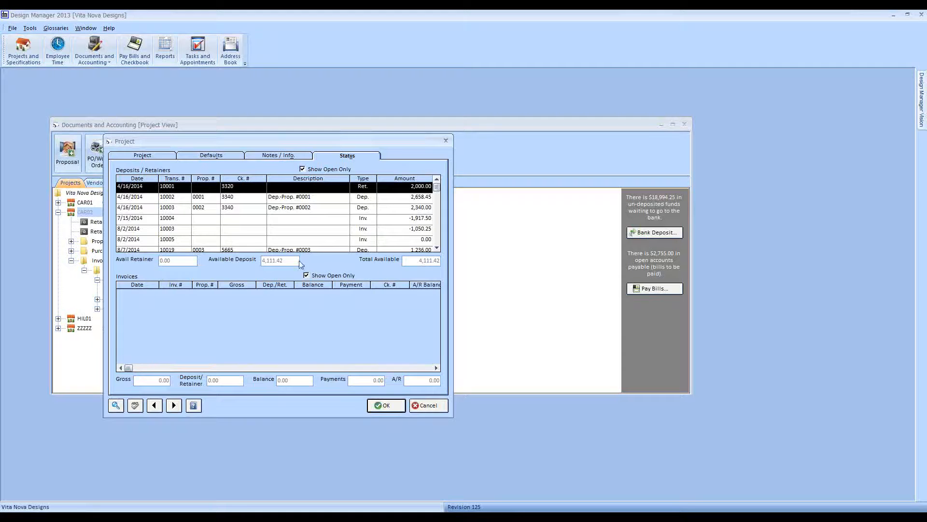
click(394, 198)
click(393, 208)
click(394, 200)
click(395, 210)
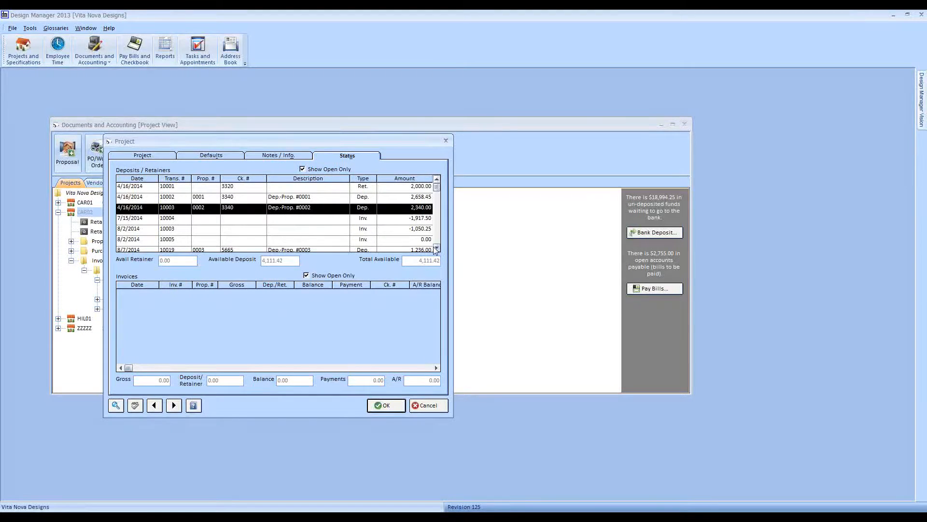
click(427, 410)
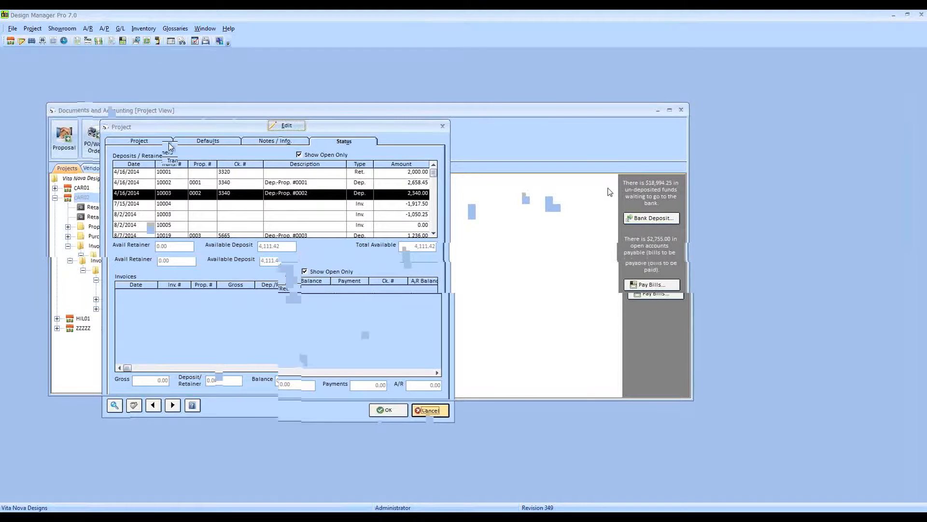
- In Design Manager Pro 7.0, open Cash Receipts, check the existing receipts and return to the list of new ones
click(87, 28)
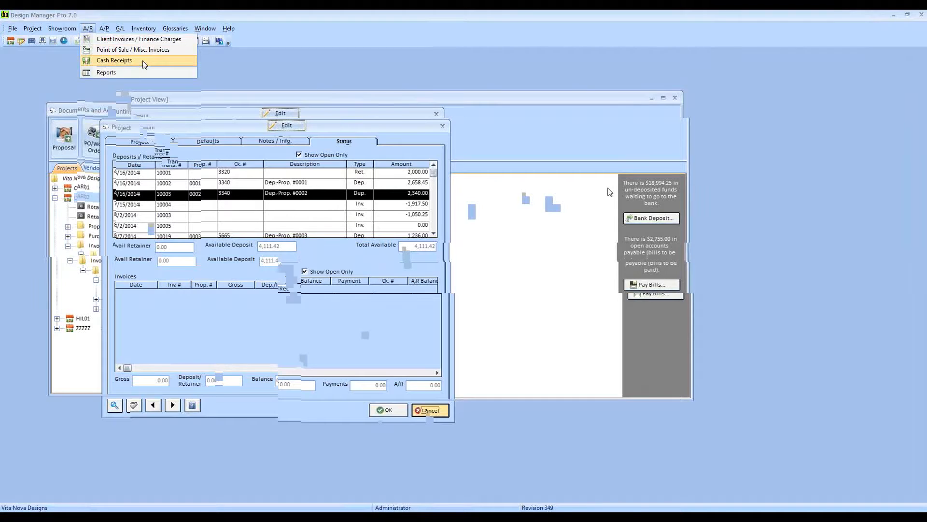
click(143, 60)
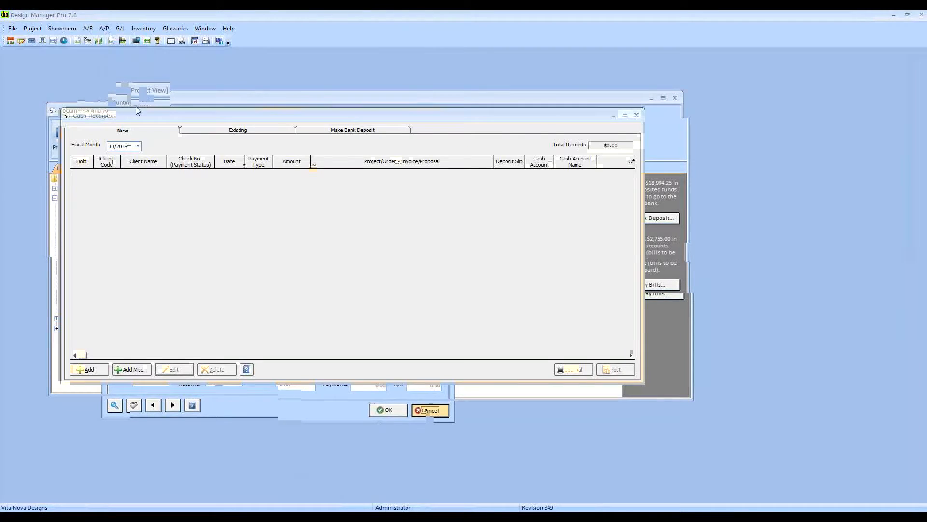
drag(136, 115, 129, 113)
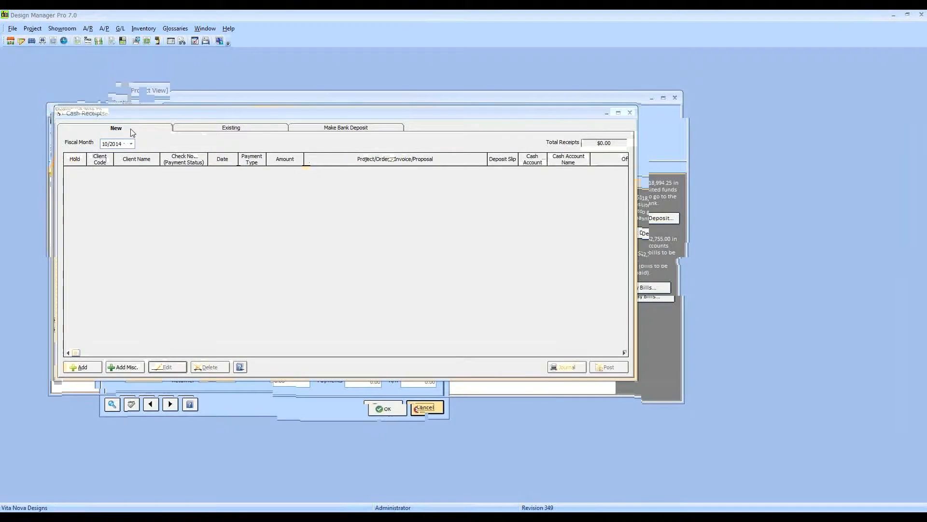
click(235, 129)
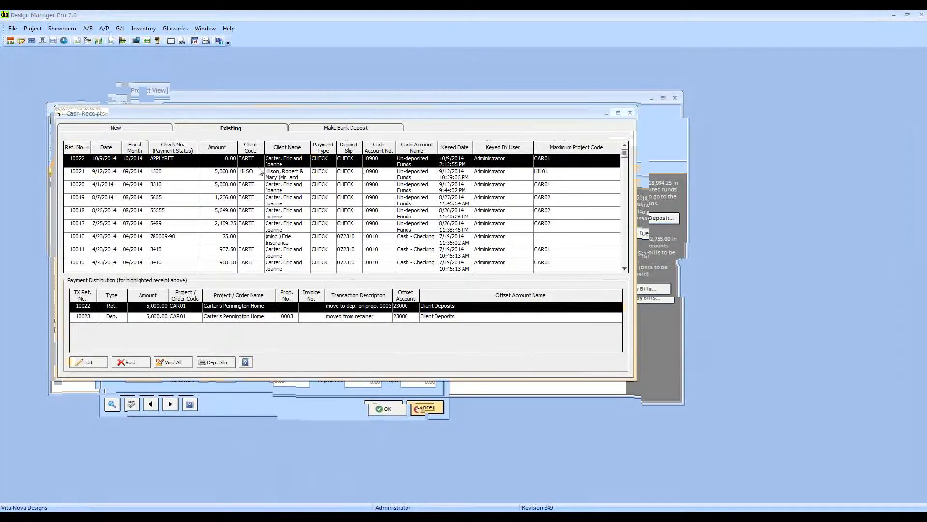
click(153, 129)
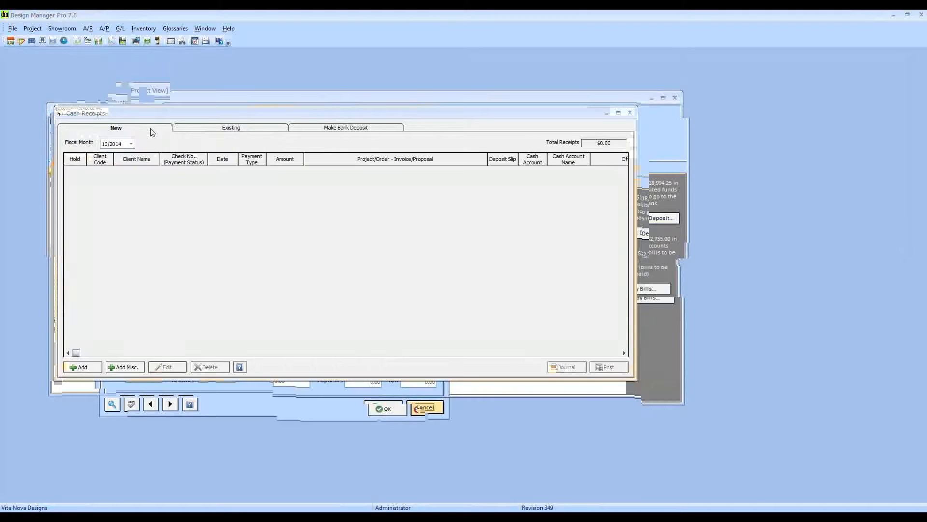
- Start a new cash receipt for project HIL01 and set its amount to 2,340.00
click(91, 368)
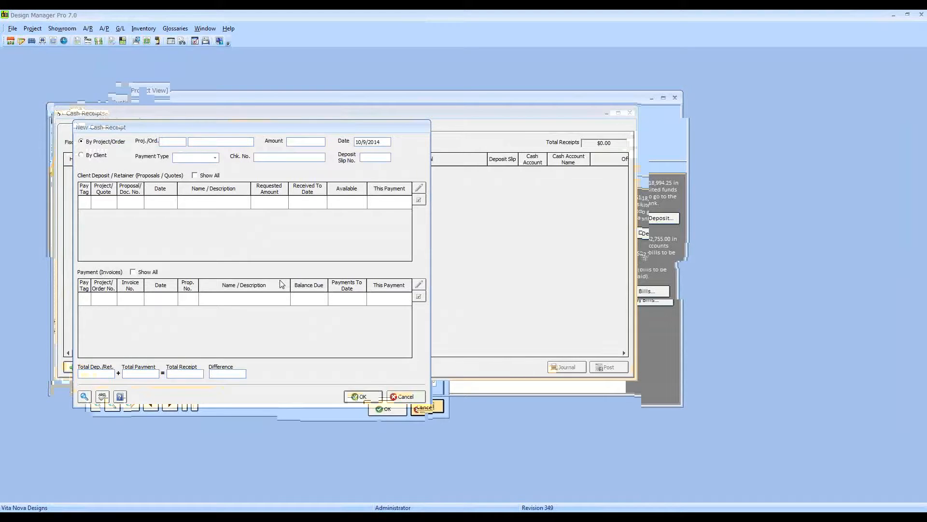
text(HIL01)
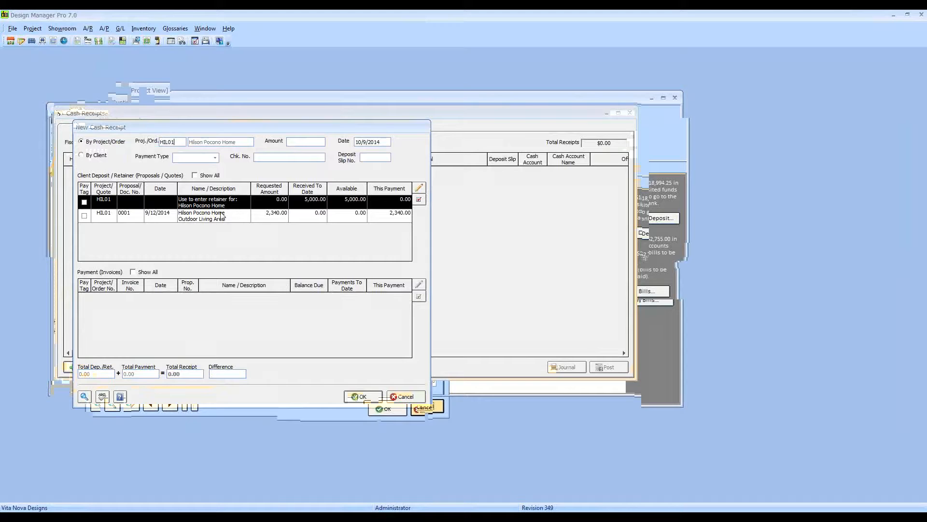
click(220, 217)
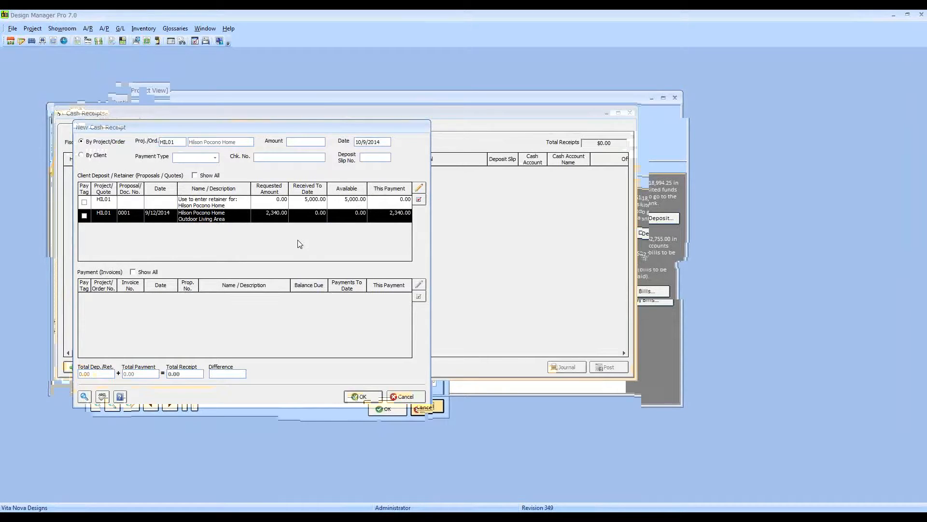
click(297, 141)
text(2,340)
key(Tab)
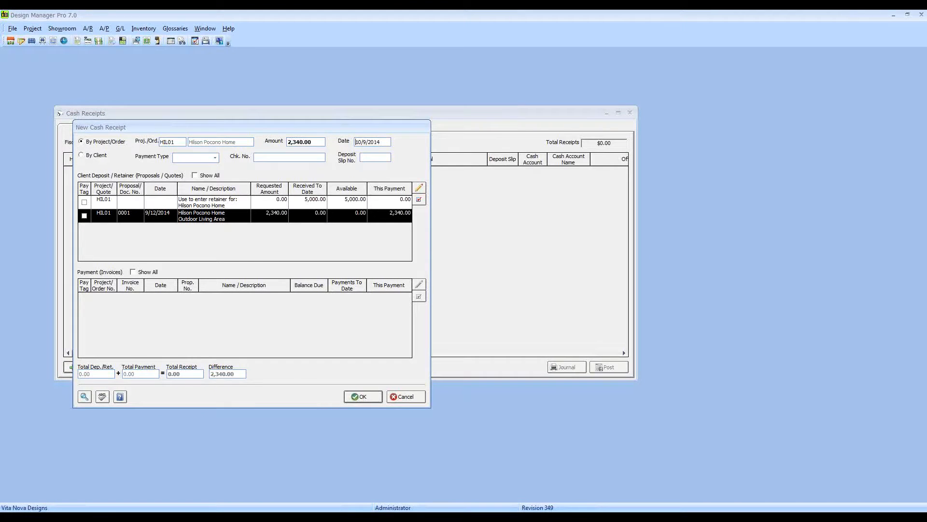
key(Tab)
- Set the receipt's payment type to VISA and enter the card reference as the check number
click(214, 158)
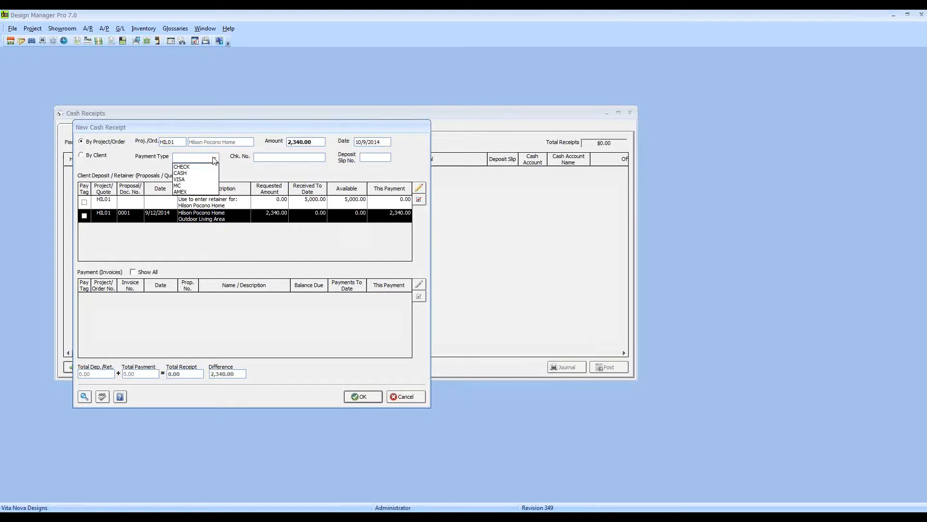
click(205, 180)
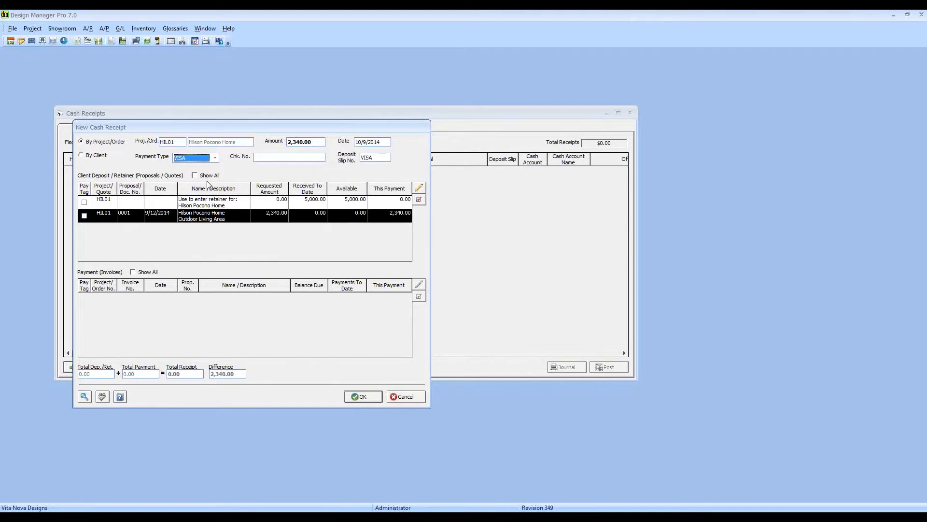
key(Tab)
text(VISA)
- Tag proposal 0001, Outdoor Living Area, to receive the payment as its deposit and save the cash receipt
click(85, 215)
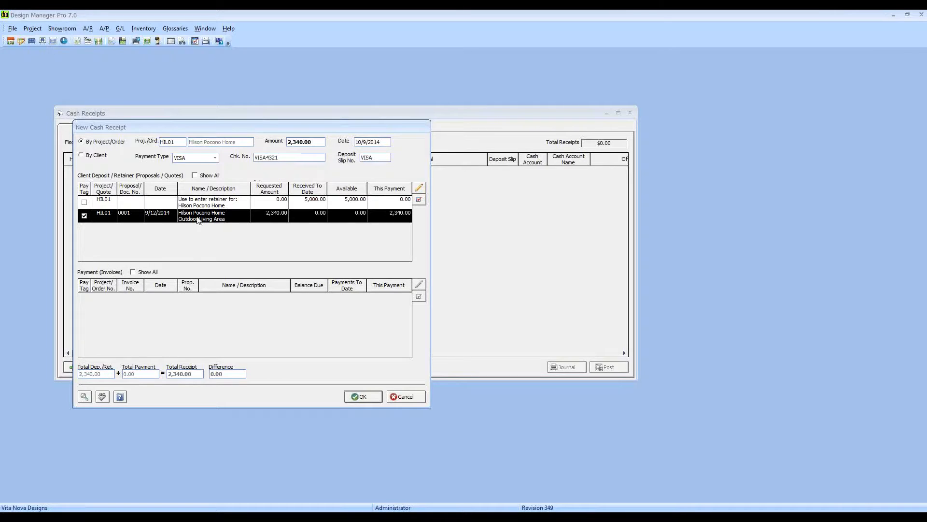
click(211, 221)
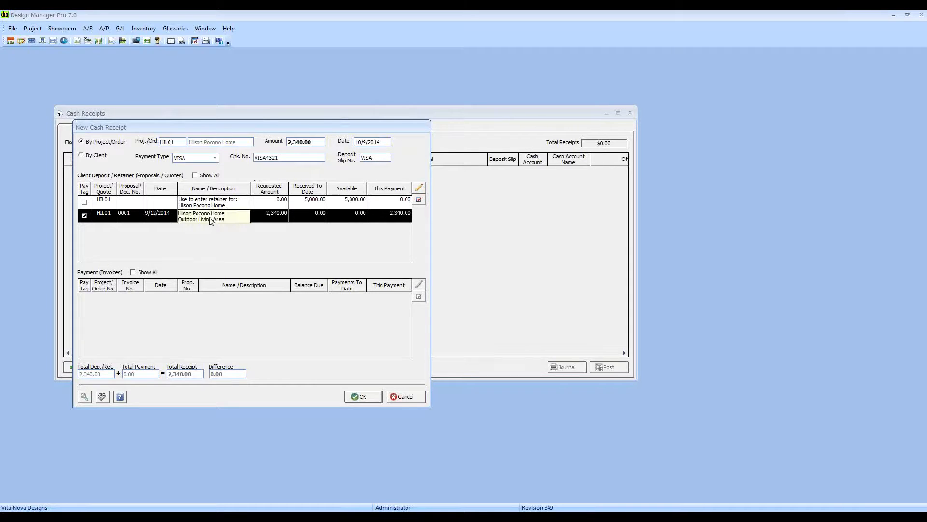
click(118, 251)
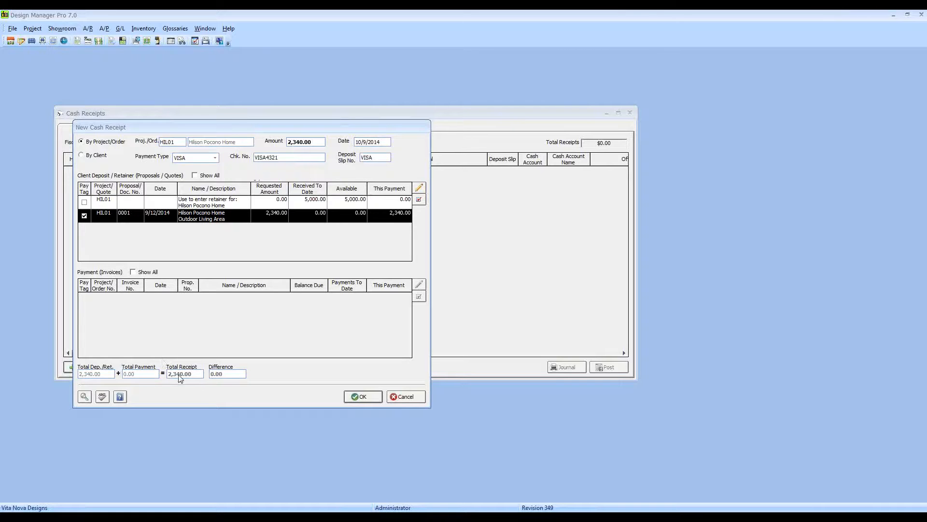
click(312, 142)
click(369, 397)
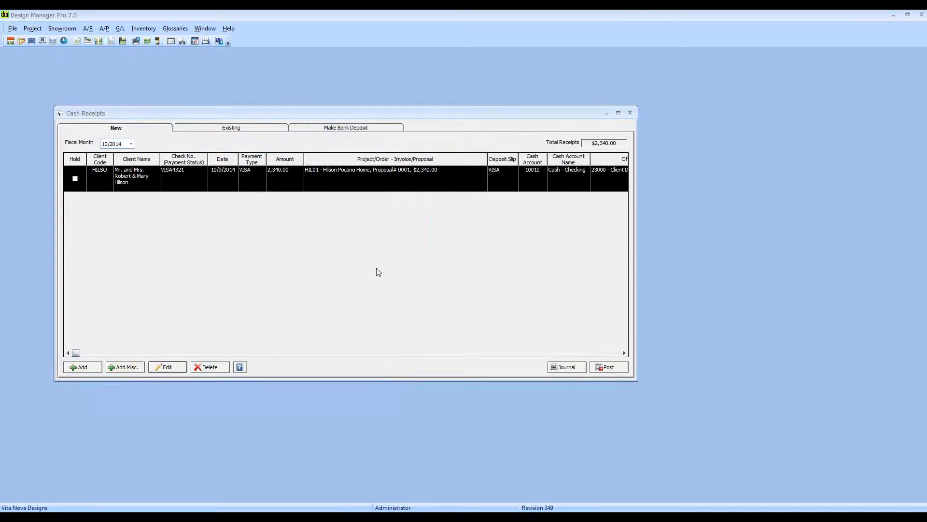
- Post the new cash receipt into fiscal month 10/2014, check it among the existing receipts and close Cash Receipts
click(616, 370)
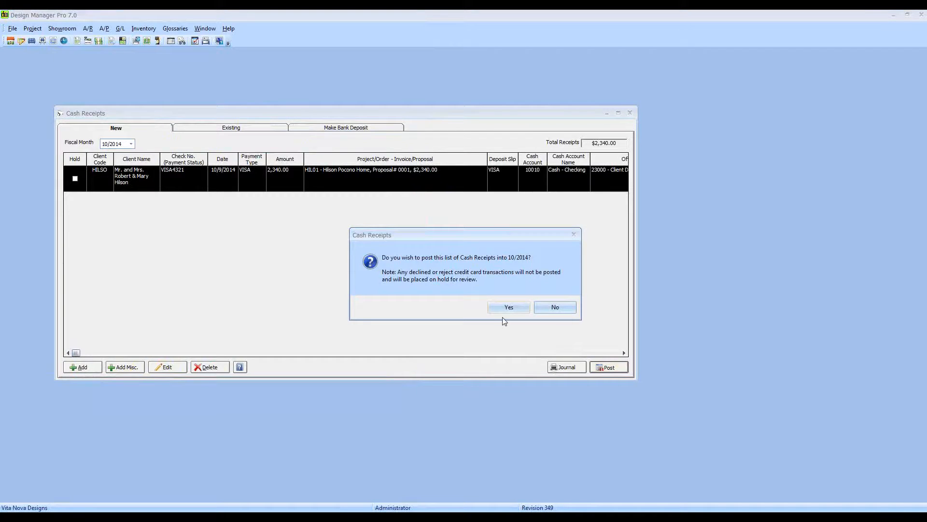
click(511, 308)
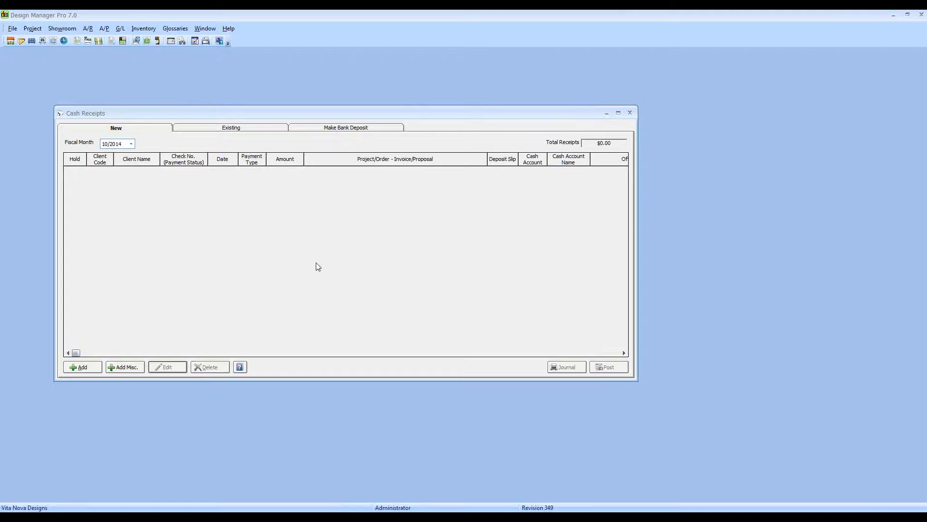
click(244, 128)
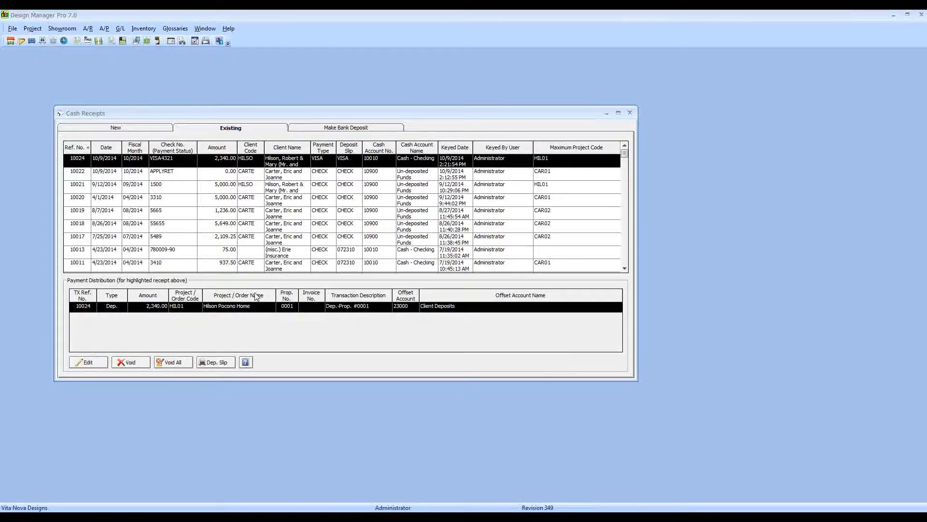
click(631, 113)
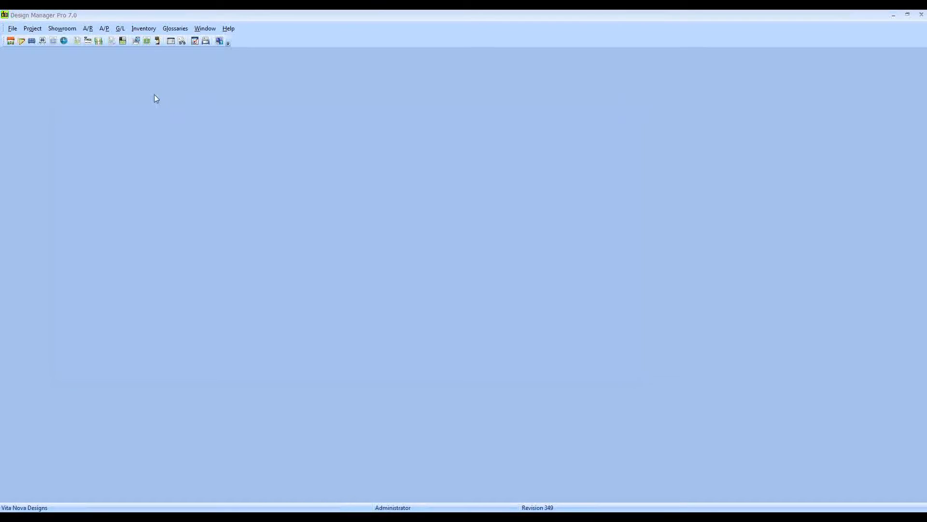
- Open Proposals and Documents for project HIL01 to check the deposit received on proposal 0001
click(45, 41)
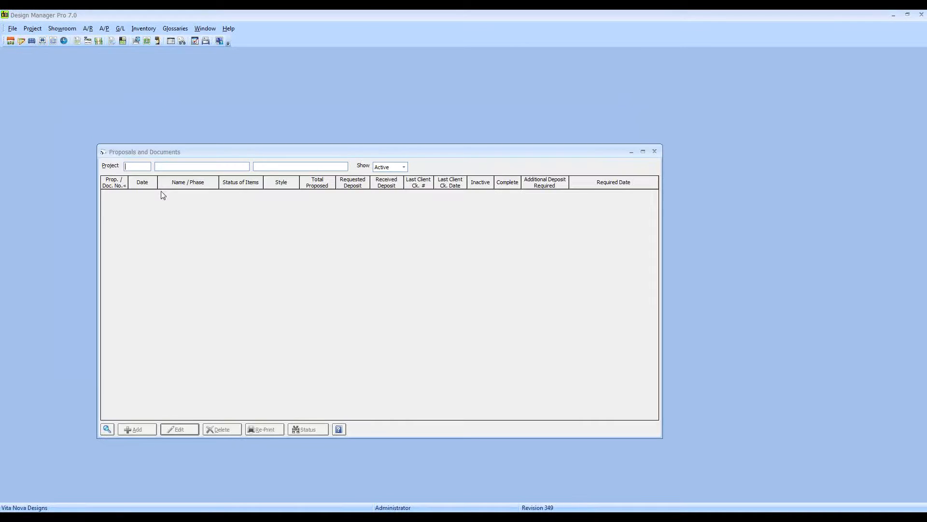
text(HIL01)
key(Tab)
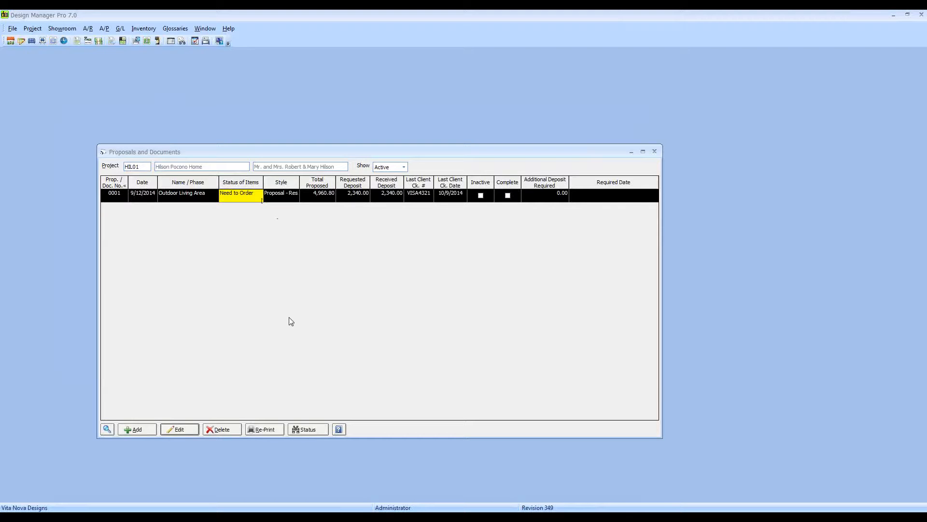
- Examine the requested, received and applied deposits per item in proposal 0001's status, and close the proposal windows
click(309, 429)
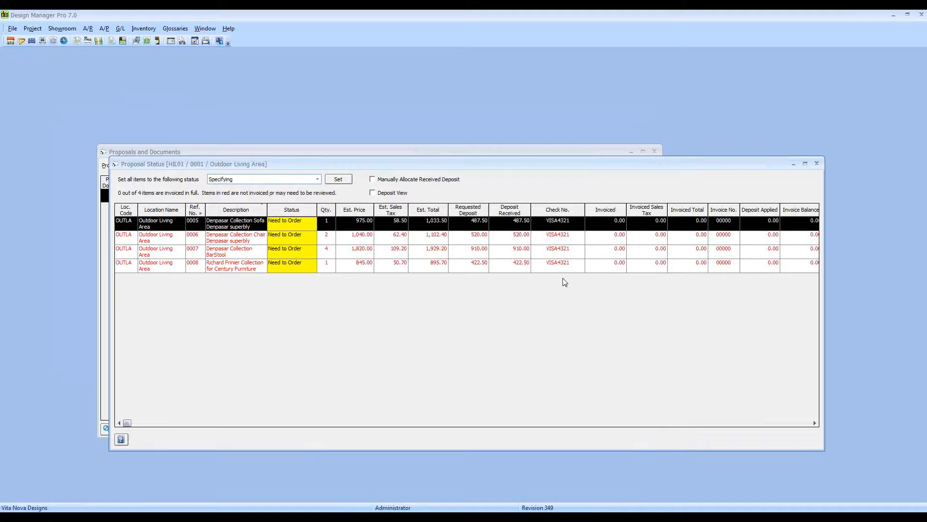
click(471, 210)
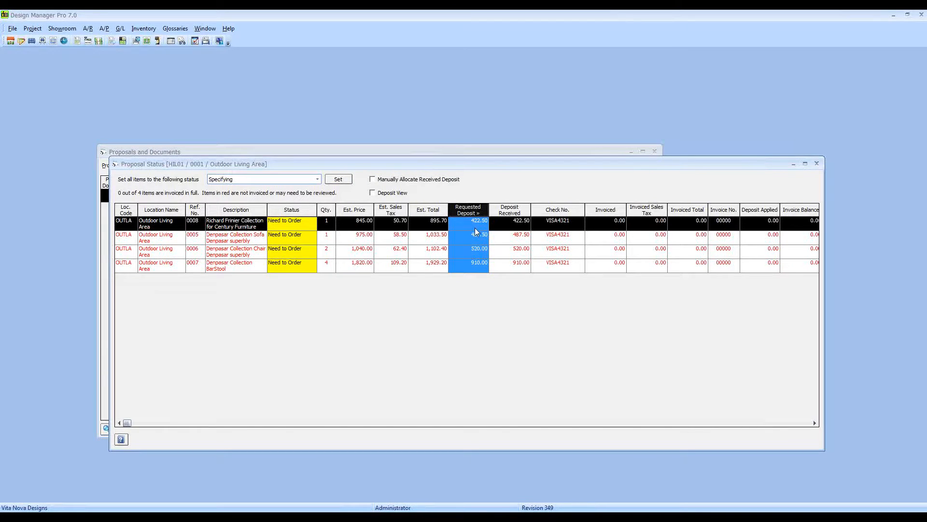
click(511, 210)
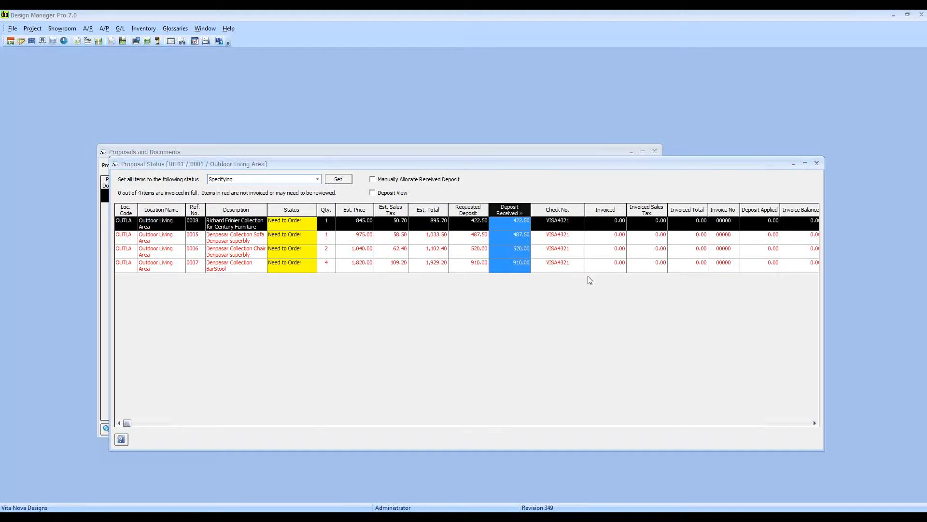
click(710, 257)
click(755, 207)
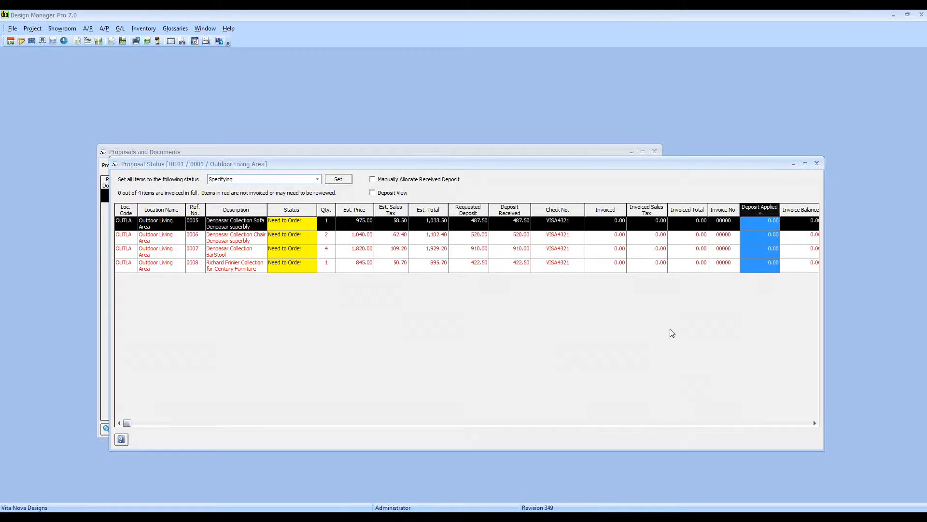
click(817, 163)
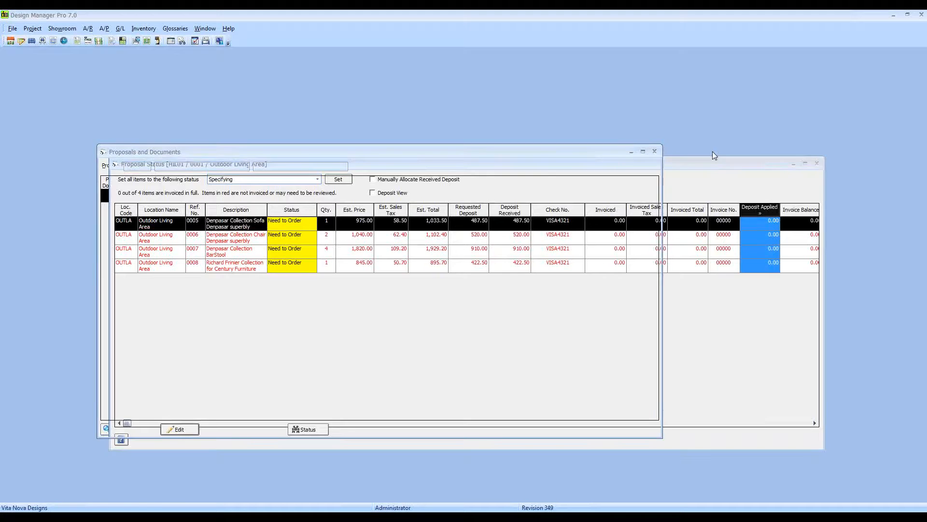
click(655, 151)
- Open project HIL01's status from the project list and review its summary and its deposits and retainers
click(11, 41)
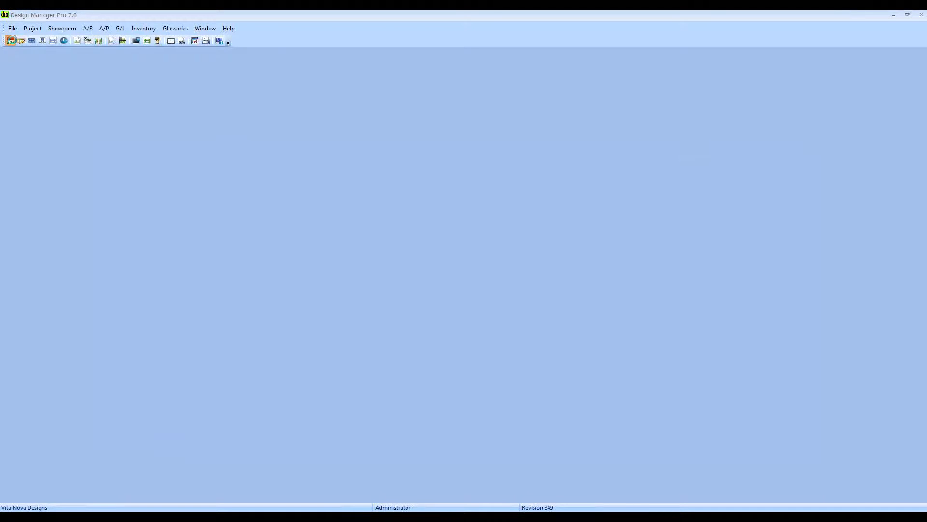
click(280, 249)
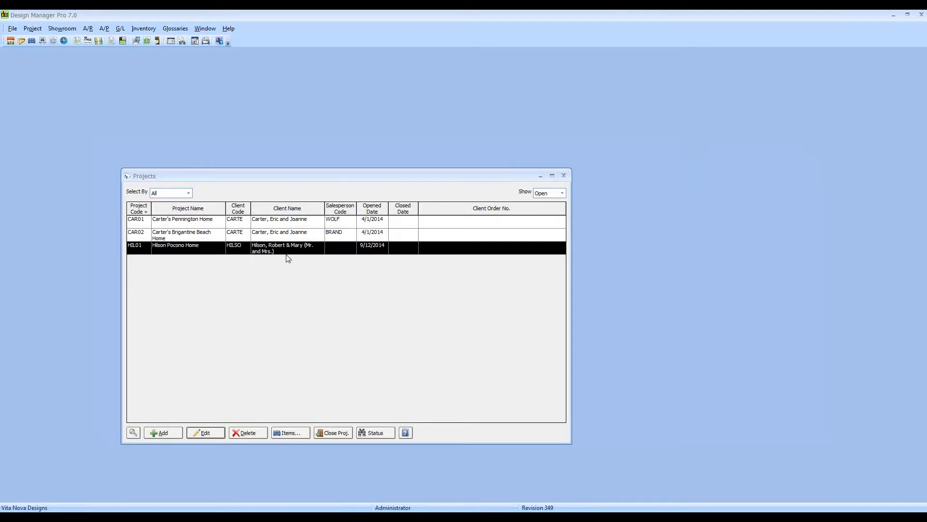
click(376, 432)
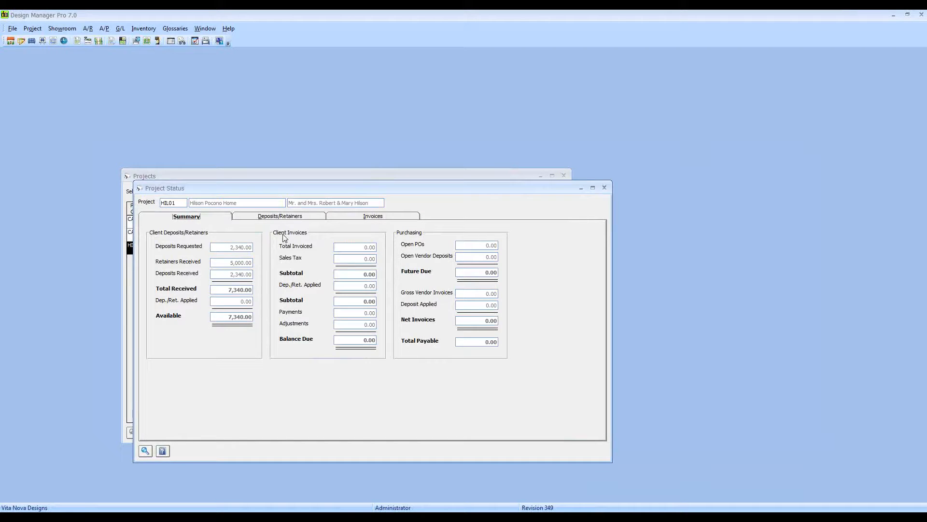
click(285, 216)
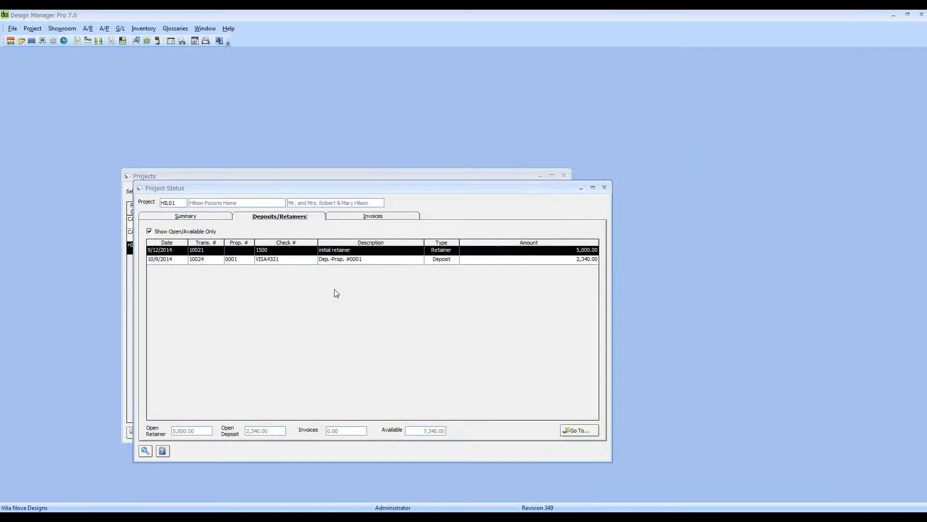
- Compare project HIL01's open retainer and deposit, open the cash receipt behind the proposal 0001 deposit, and close all project windows
click(426, 259)
click(413, 252)
click(383, 260)
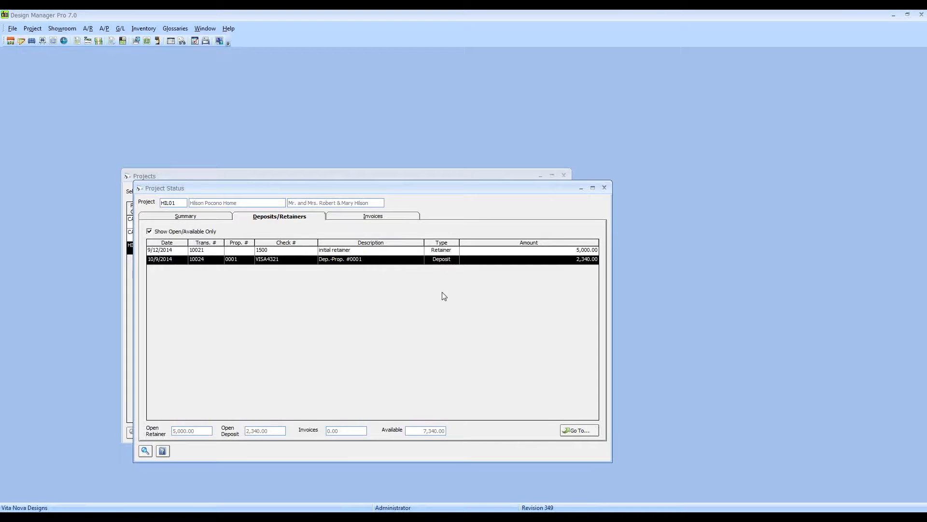
click(574, 432)
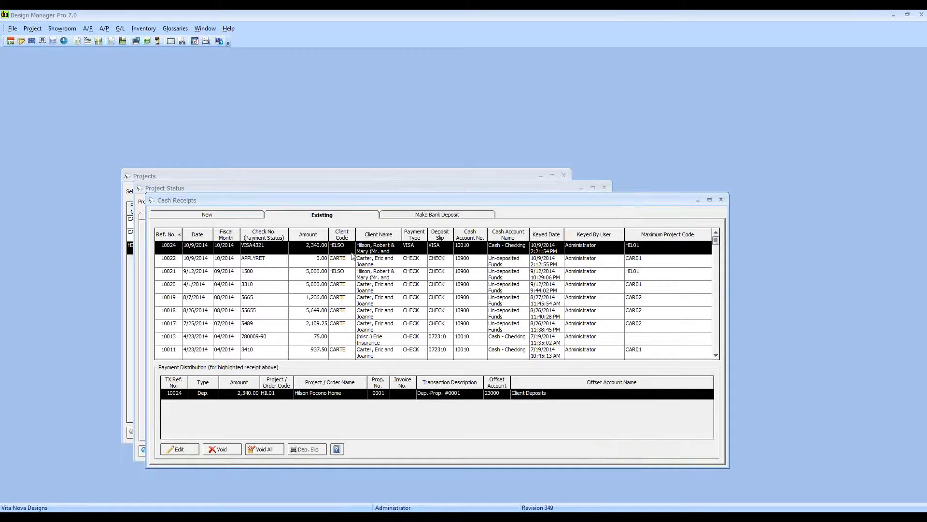
click(336, 250)
click(721, 199)
click(605, 187)
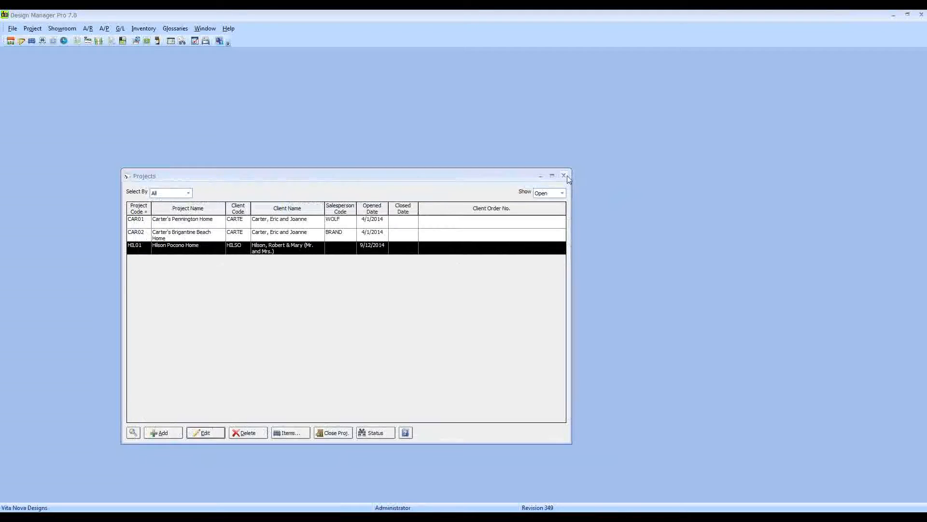
click(563, 176)
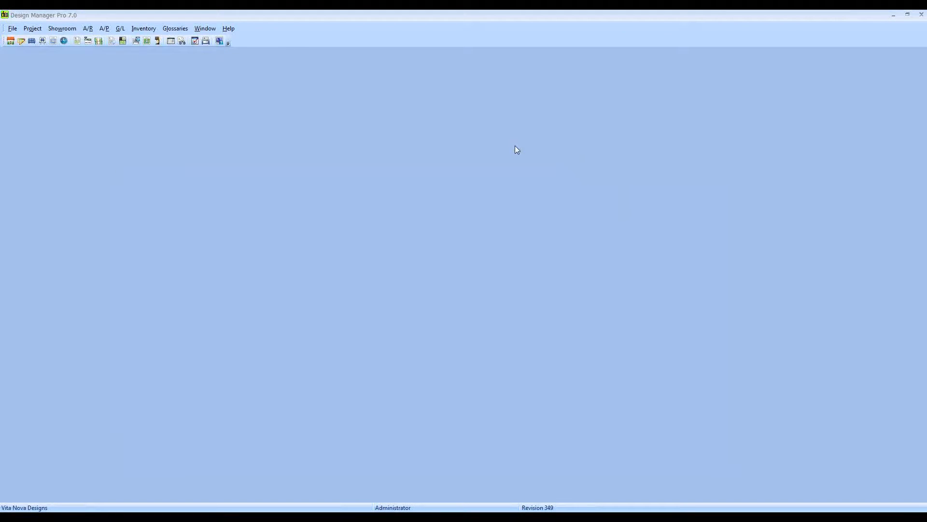
- Open project HIL01's specifications, check the deposit details in the status of item 0005, the Denpasar Collection Sofa, and close the specifications
click(32, 41)
text(HIL01)
key(Tab)
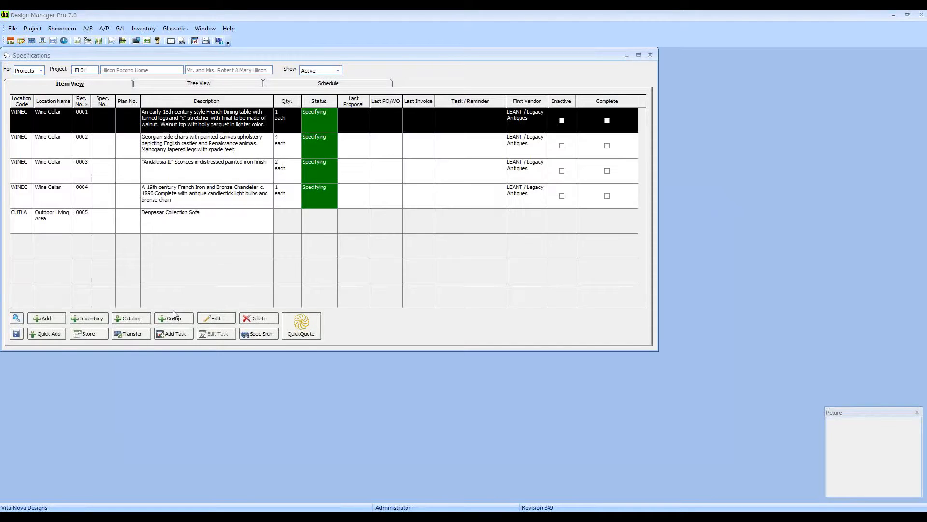
click(314, 220)
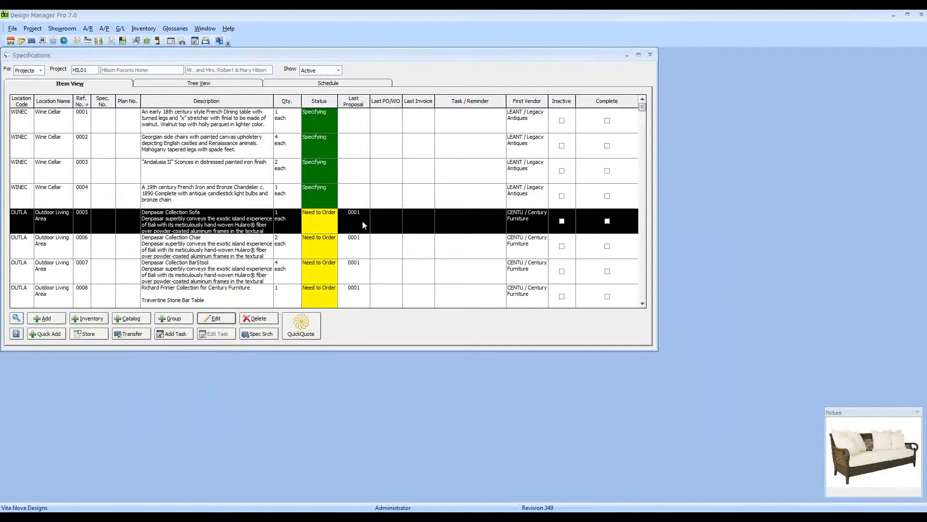
click(215, 318)
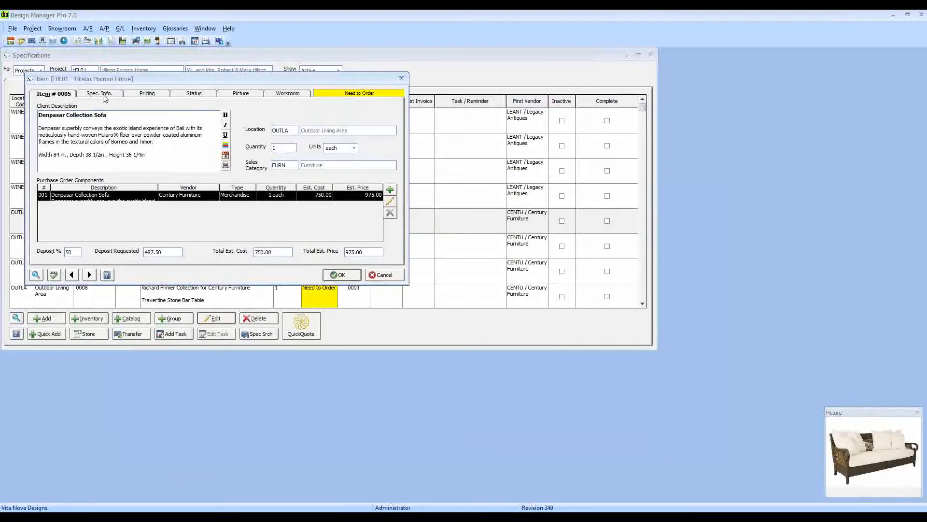
click(196, 95)
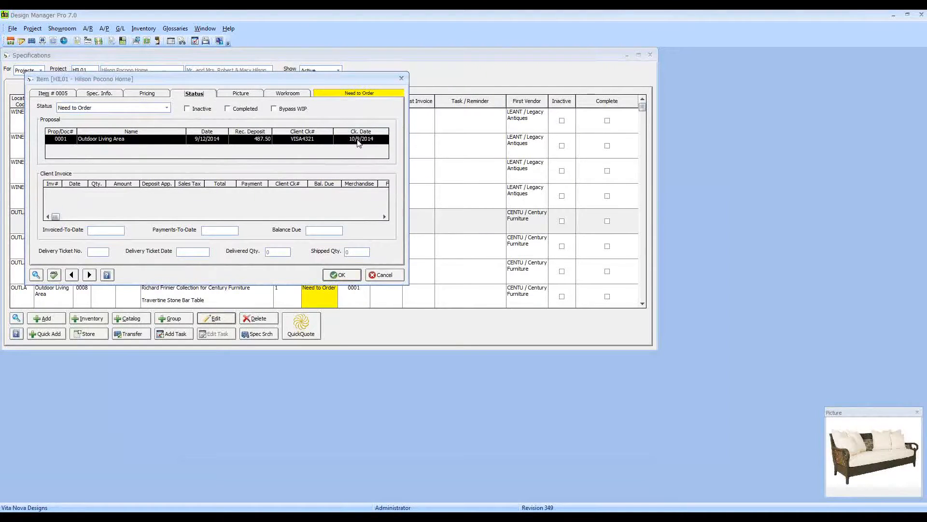
click(391, 275)
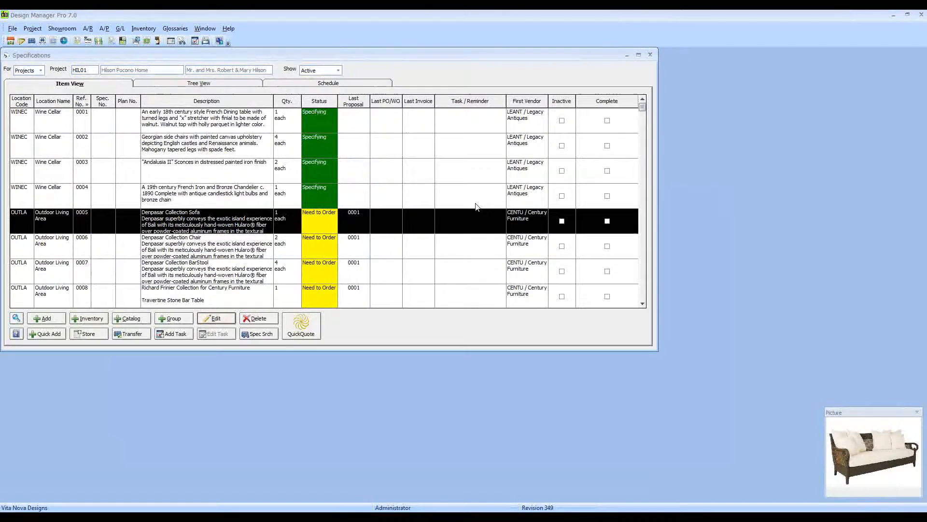
click(650, 55)
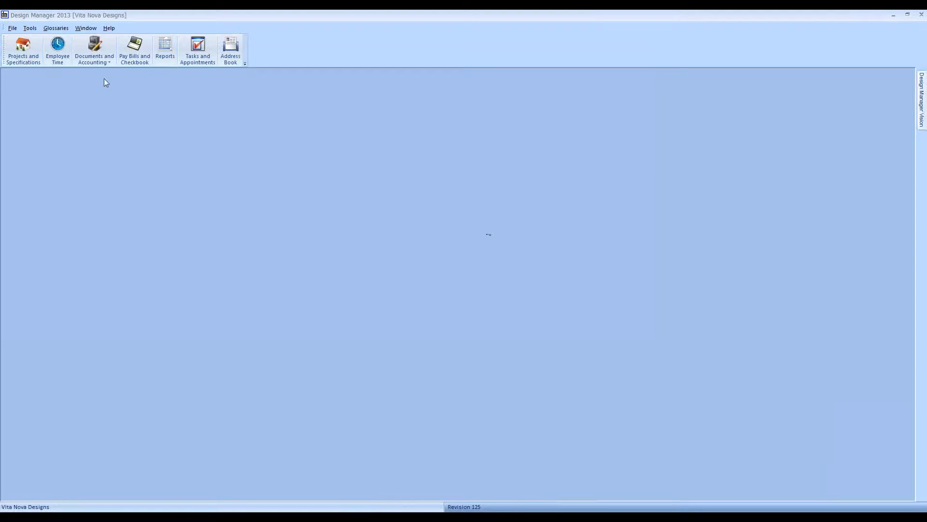
- Switch to Design Manager 2013 and open Documents and Accounting with the proposals of project CAR02 expanded
click(101, 50)
click(154, 226)
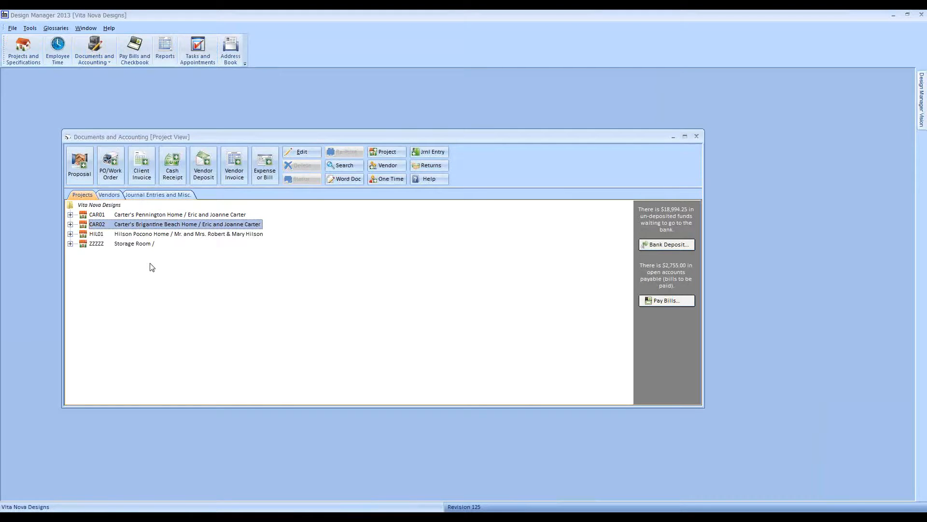
double_click(81, 225)
click(84, 253)
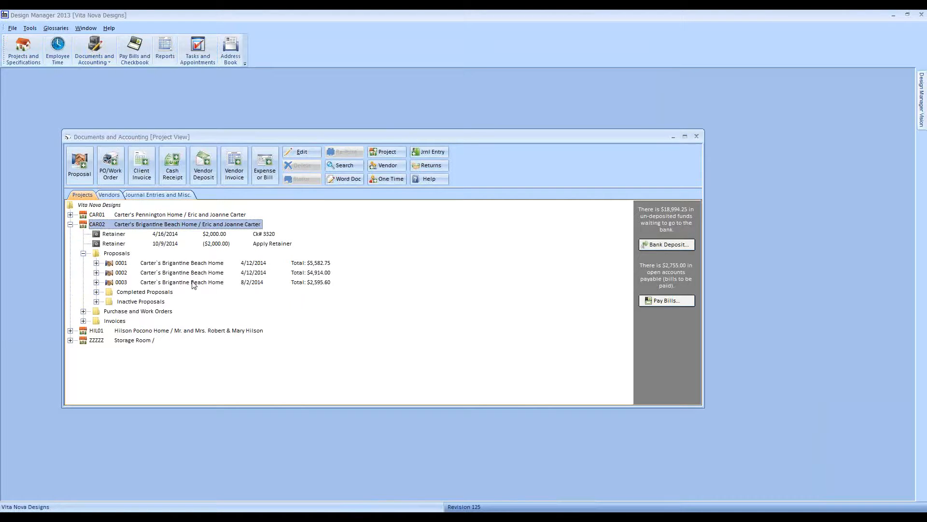
- Examine the requested and received deposits per item in the status of CAR02's proposal 0003, and close it without changes
click(224, 283)
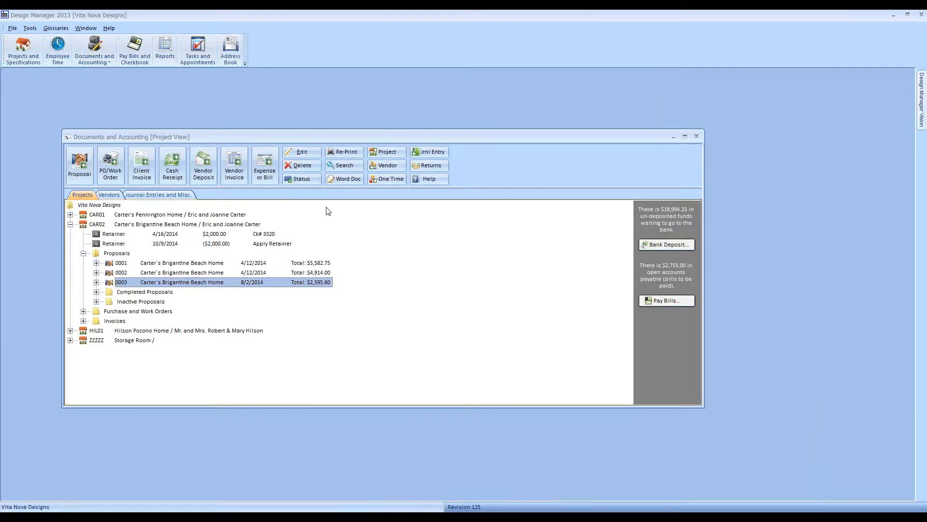
click(312, 181)
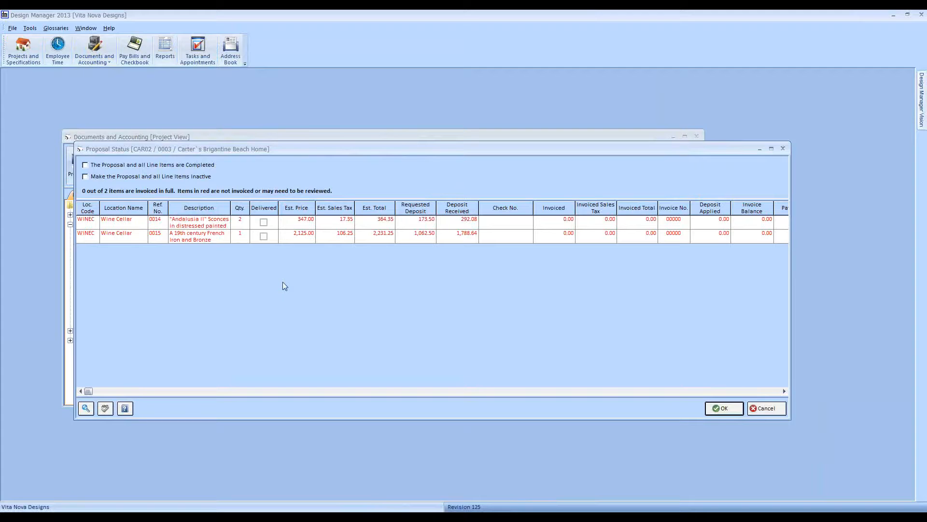
click(300, 230)
click(467, 227)
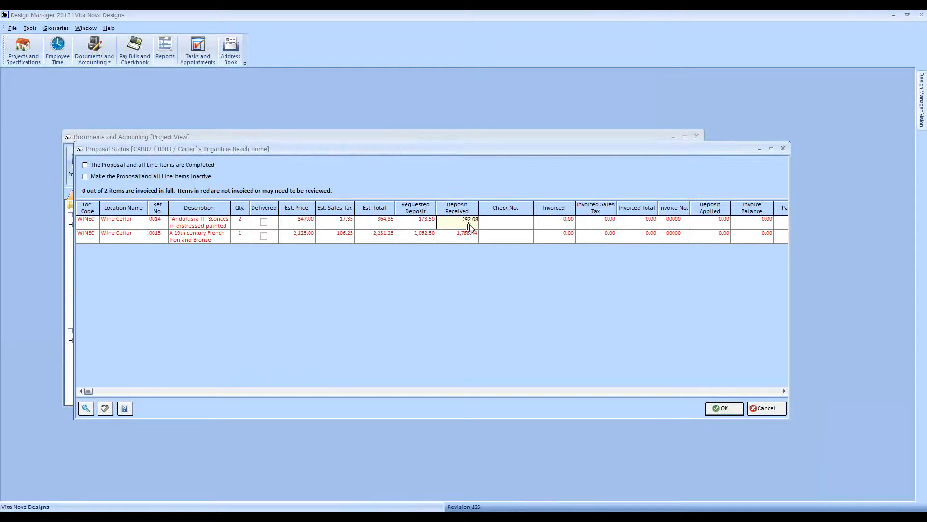
click(620, 266)
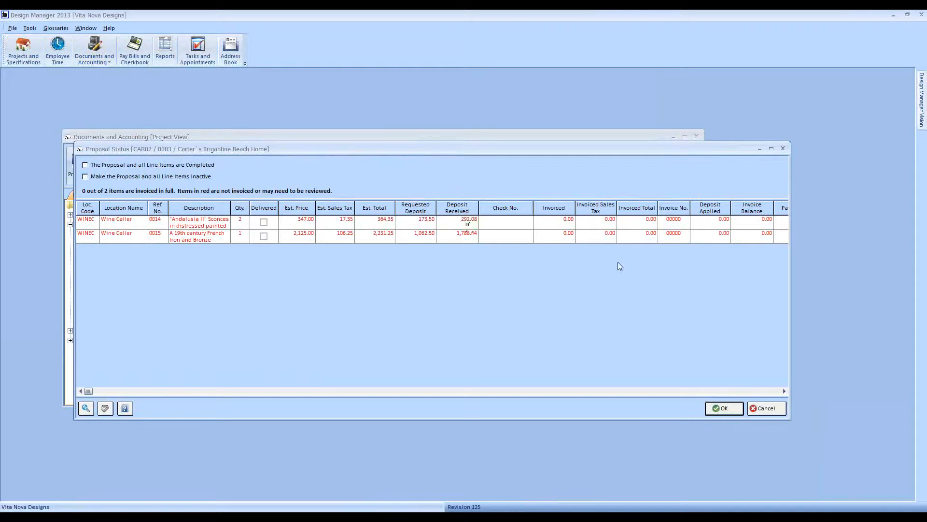
click(770, 409)
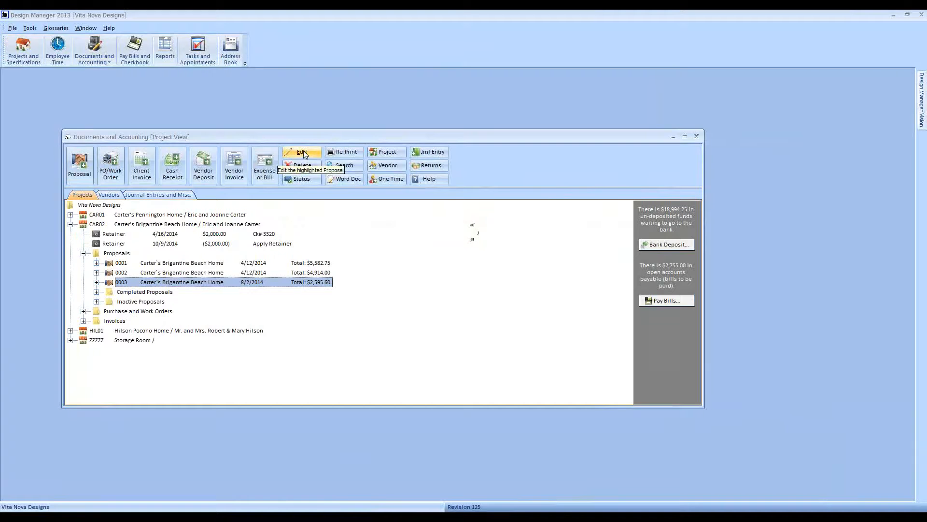
- Edit CAR02's proposal 0003 and untag item 0014, the "Andalusia II" Sconces, leaving only item 0015 on the proposal
right_click(288, 285)
click(323, 290)
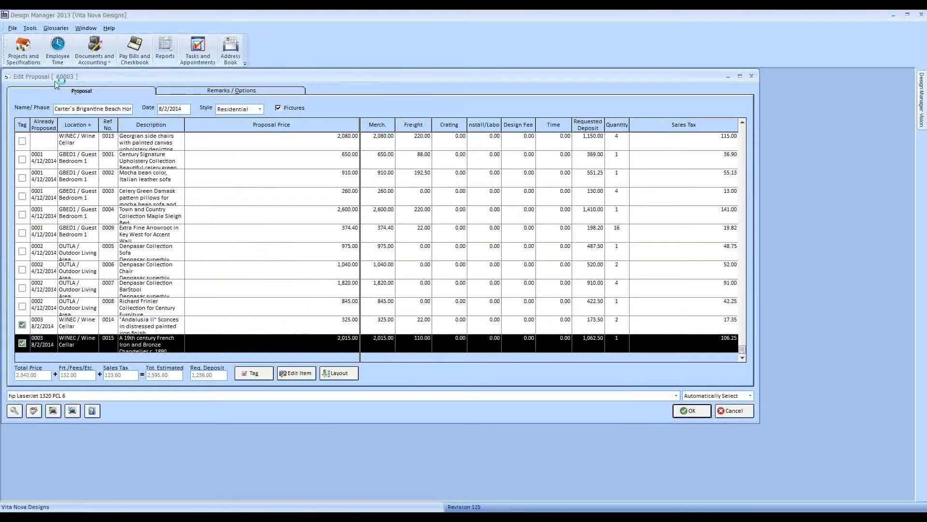
click(144, 331)
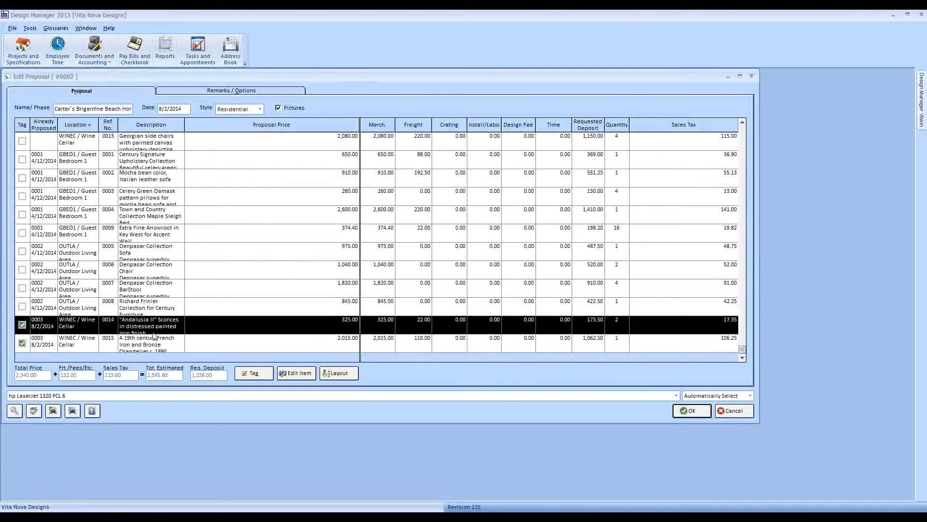
click(153, 340)
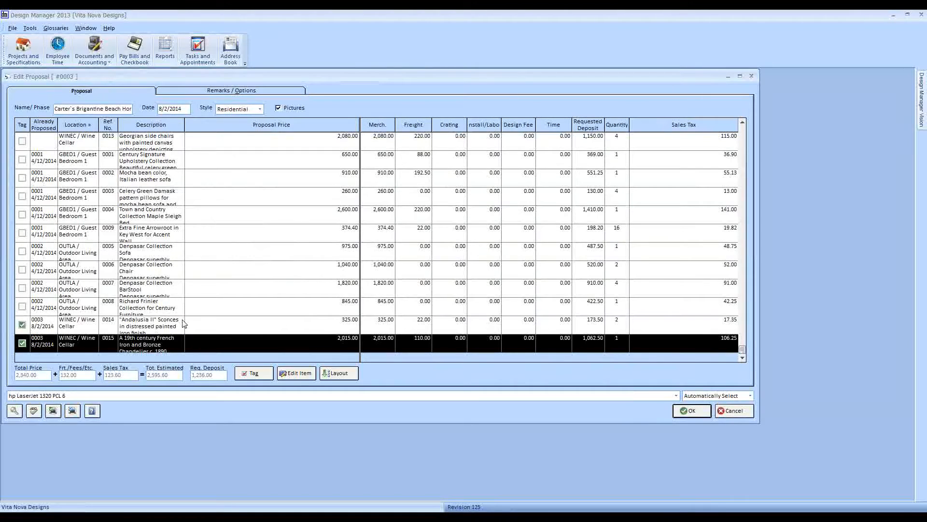
click(23, 325)
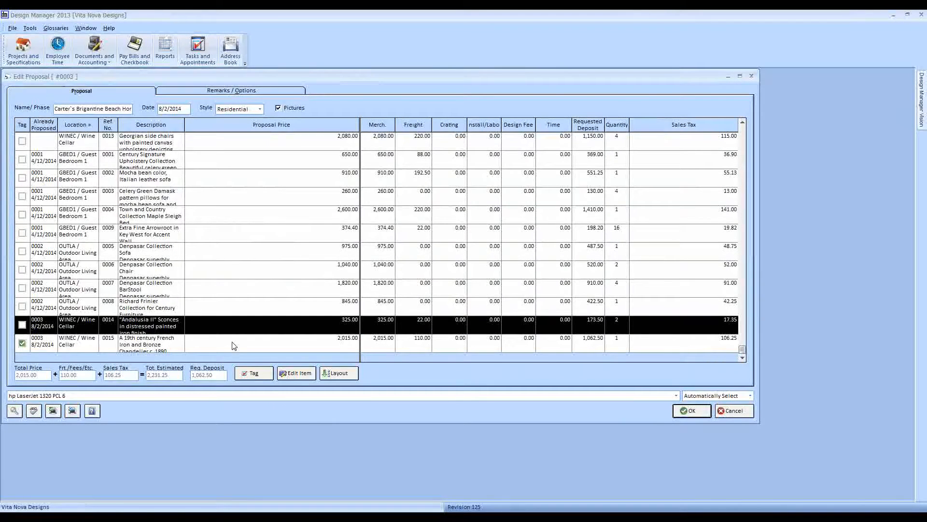
- Generate the revised proposal 0003, review its print preview down to the requested deposit, and accept the proposal
click(691, 411)
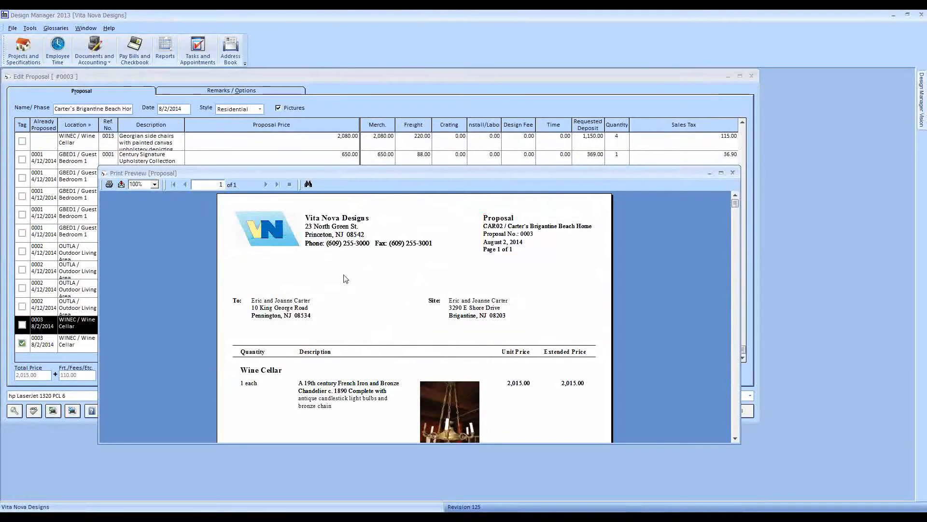
scroll(347, 279, down, 3)
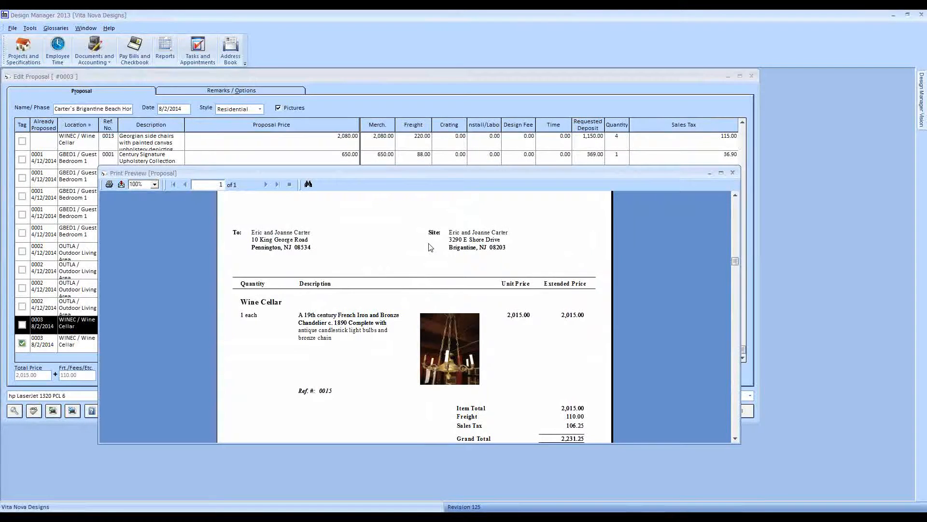
scroll(370, 232, down, 3)
scroll(369, 232, down, 3)
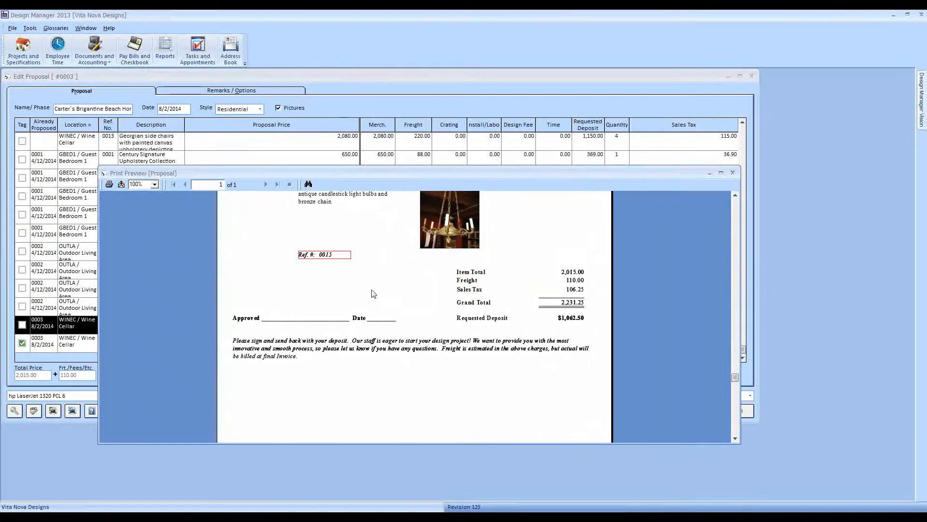
scroll(375, 293, up, 3)
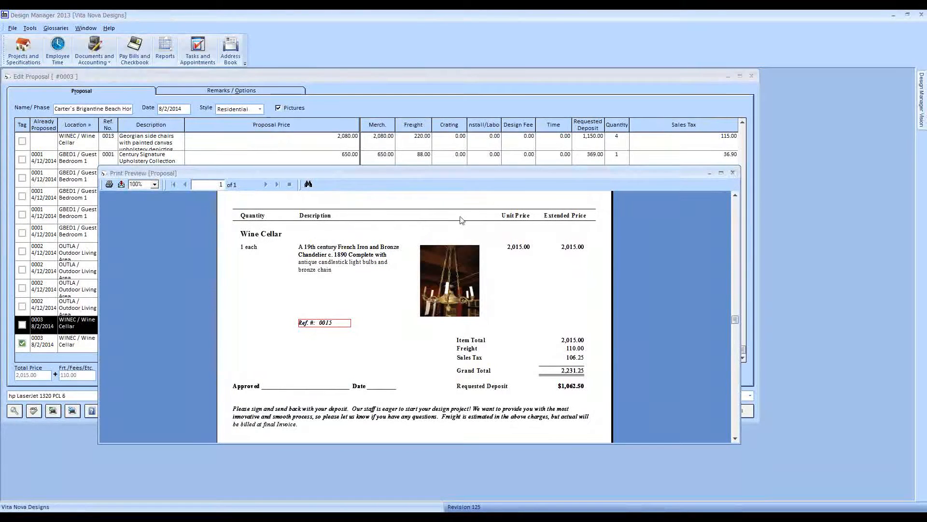
click(732, 173)
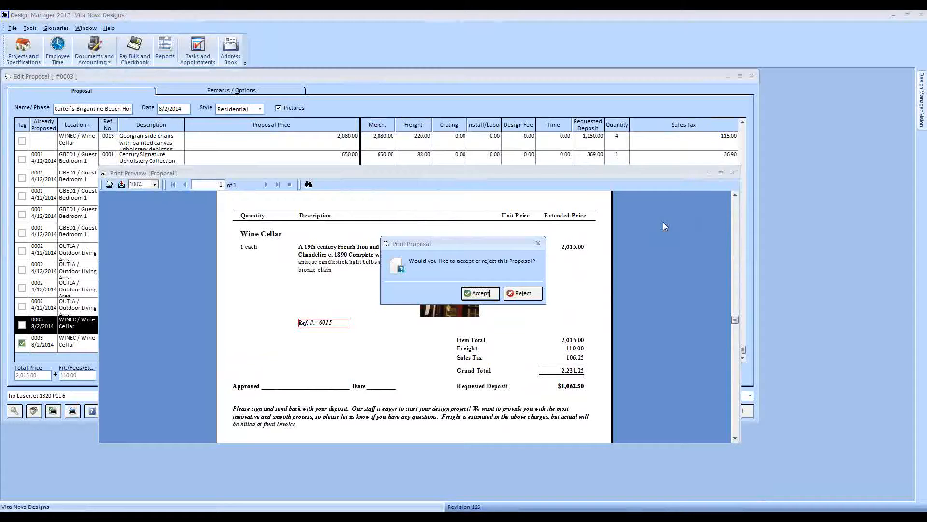
click(483, 293)
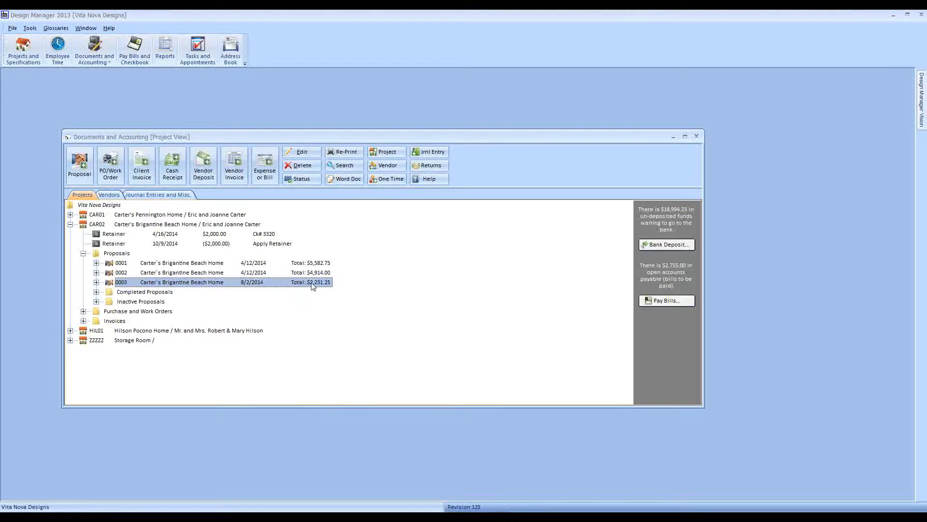
- Review the deposits recorded under proposal 0003 and the received deposit for its remaining item in the proposal status, and close both
click(96, 282)
click(169, 292)
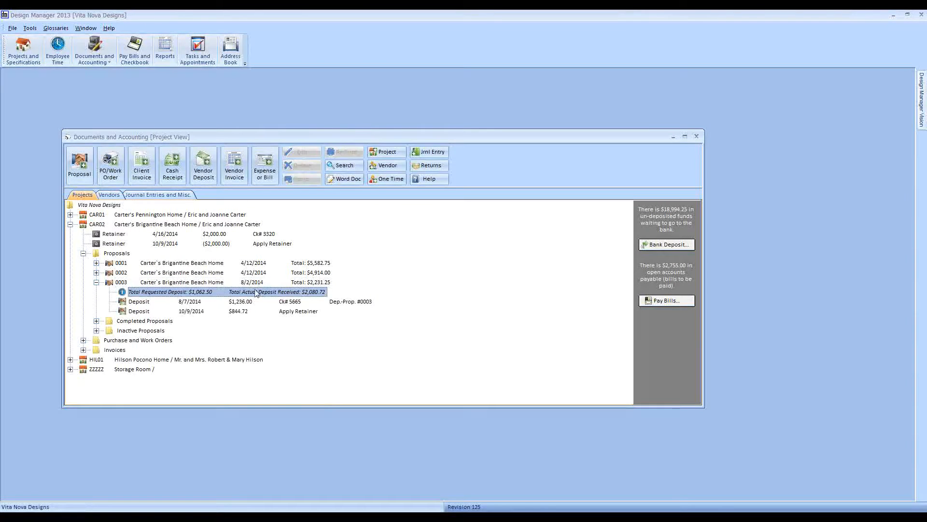
click(320, 282)
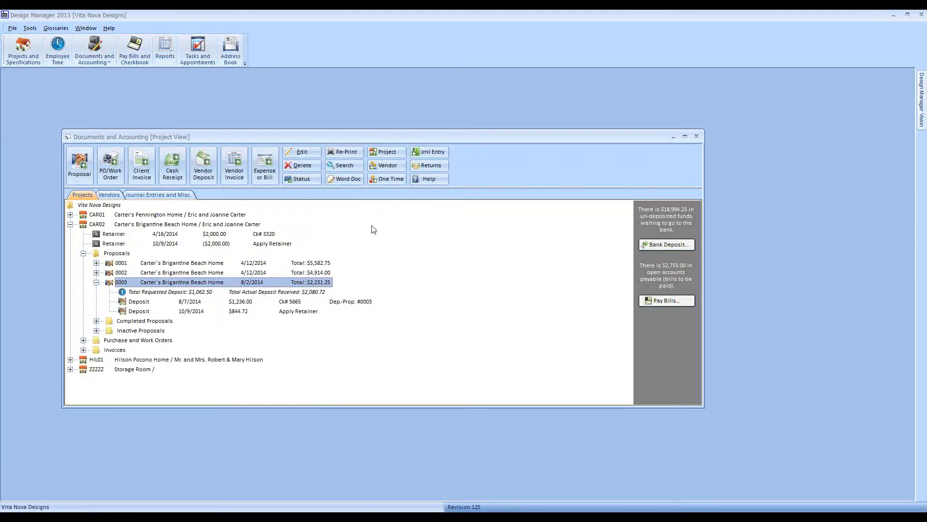
click(309, 180)
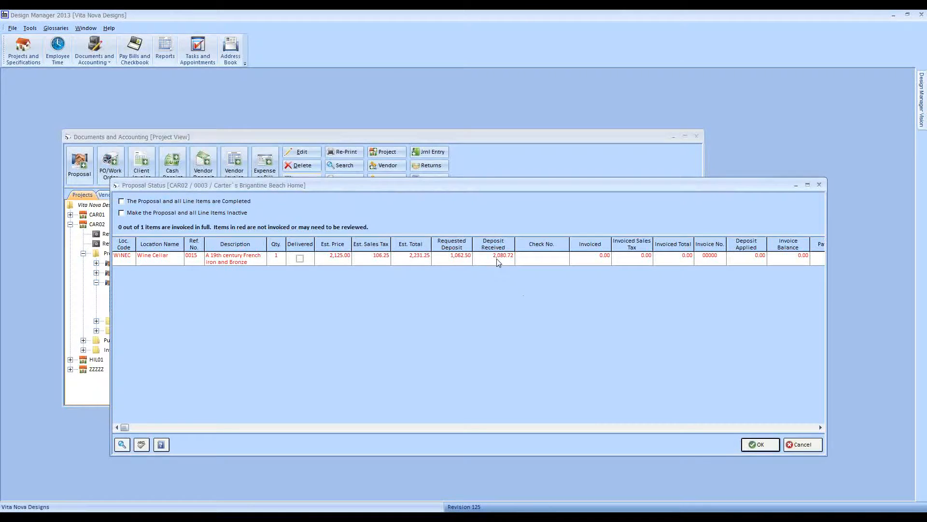
click(798, 442)
click(96, 282)
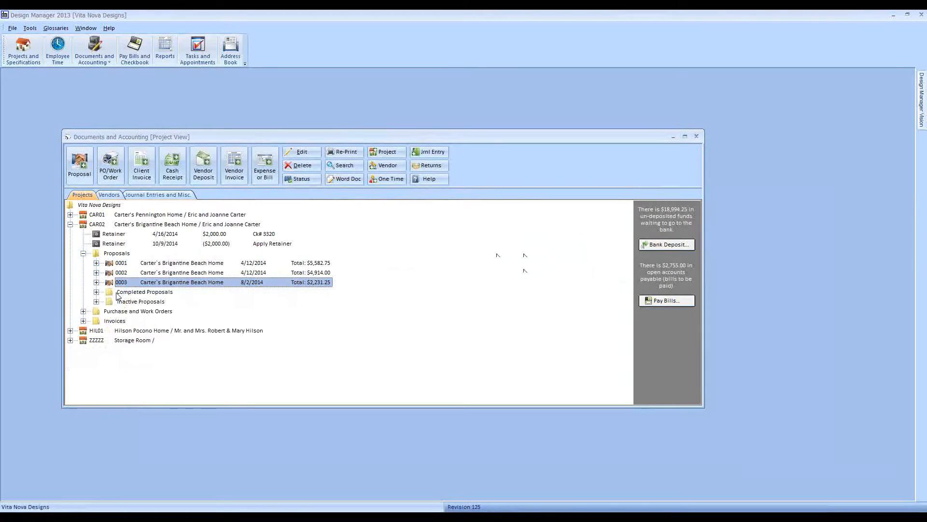
- Try to untag item 0005, the Denpasar Collection Sofa, from CAR02's proposal 0002, and cancel the edit
click(184, 275)
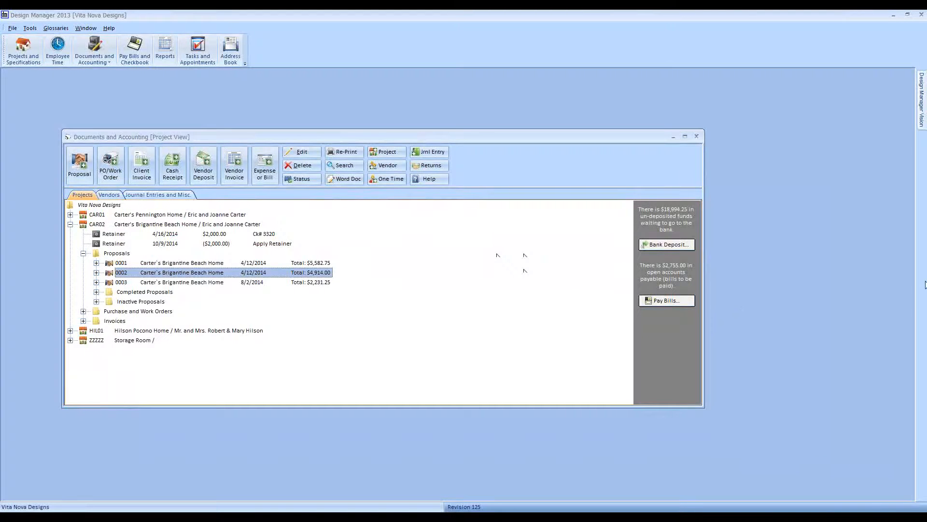
click(902, 167)
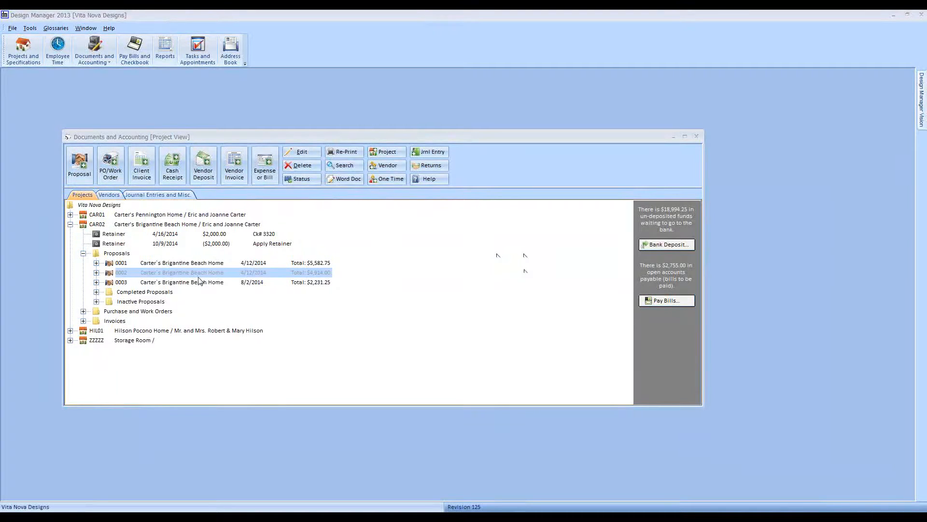
click(302, 152)
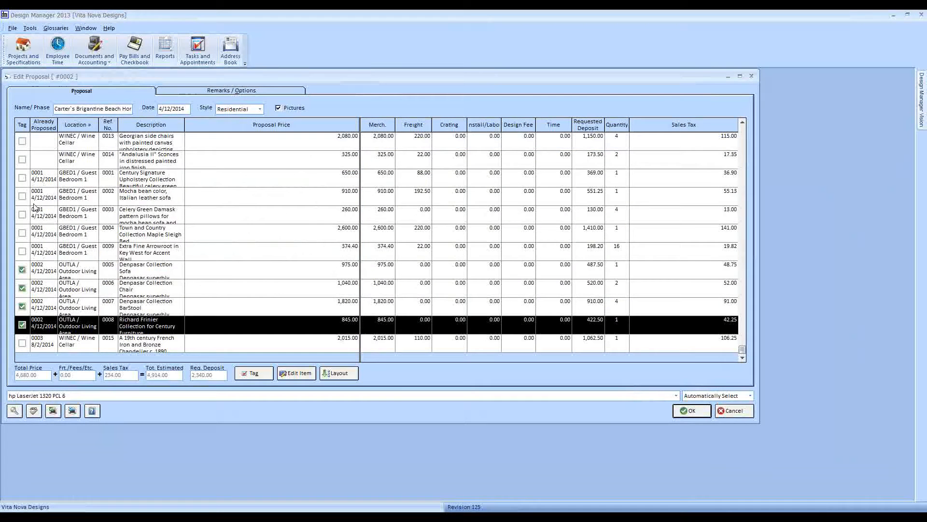
click(72, 276)
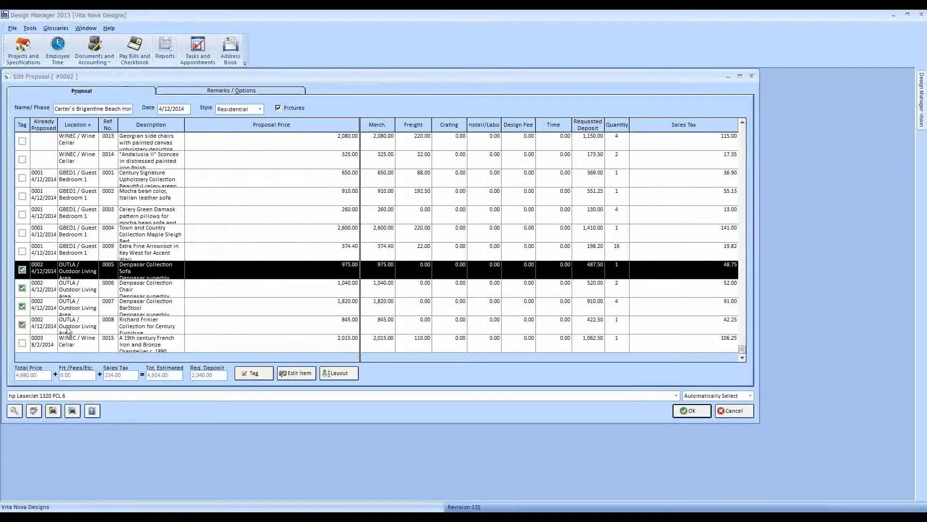
click(23, 270)
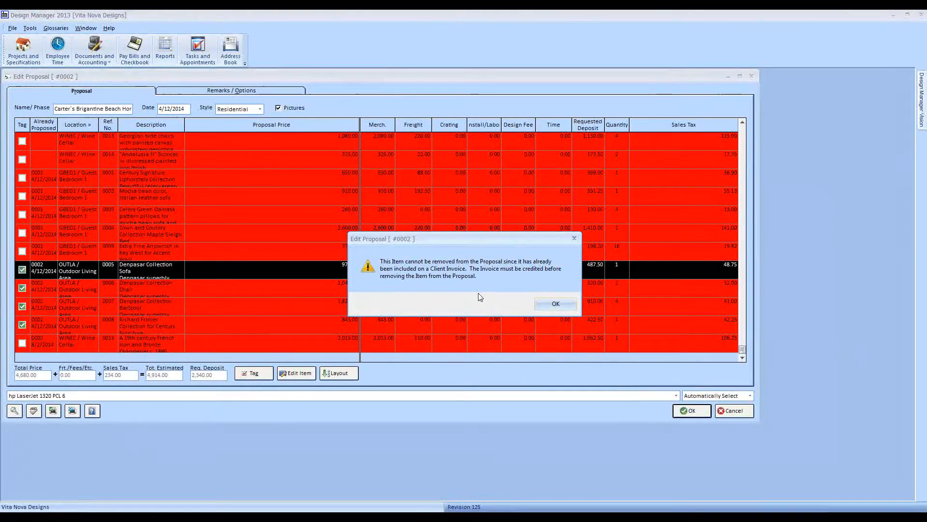
click(539, 305)
click(836, 352)
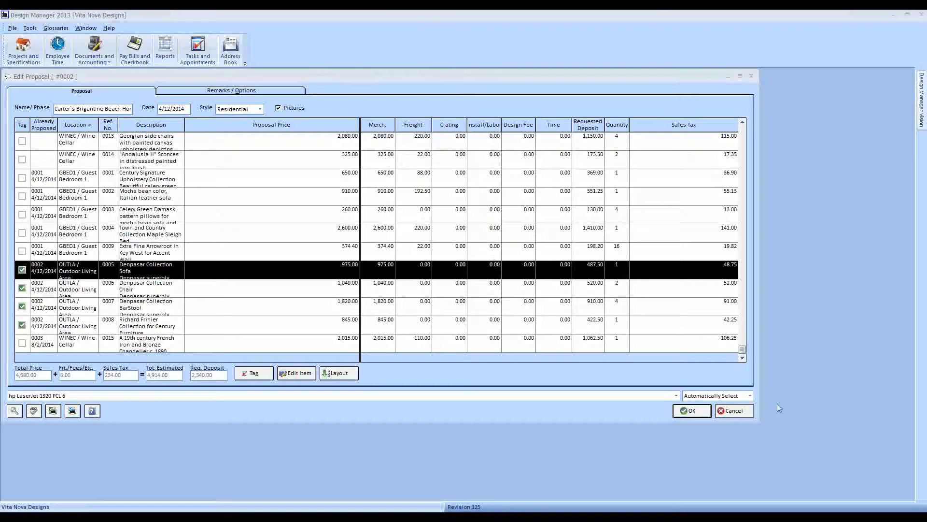
click(733, 411)
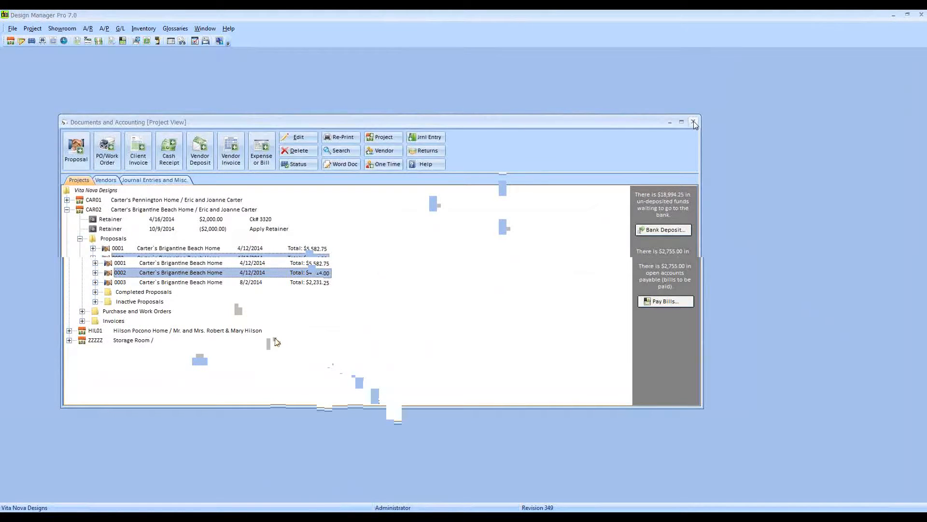
- In Design Manager Pro 7.0, list project CAR02's proposals, review their requested and received deposits, and close the list
click(42, 40)
text(CAR)
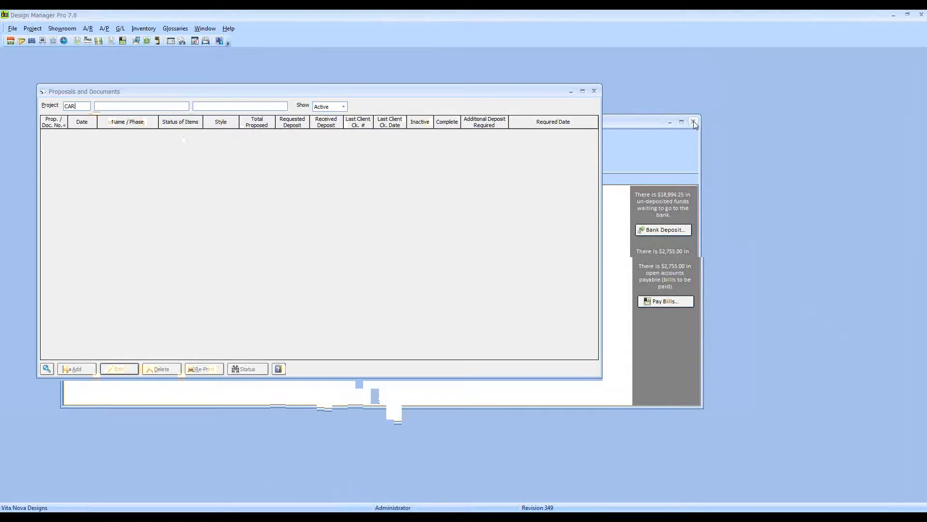
text(02)
key(Tab)
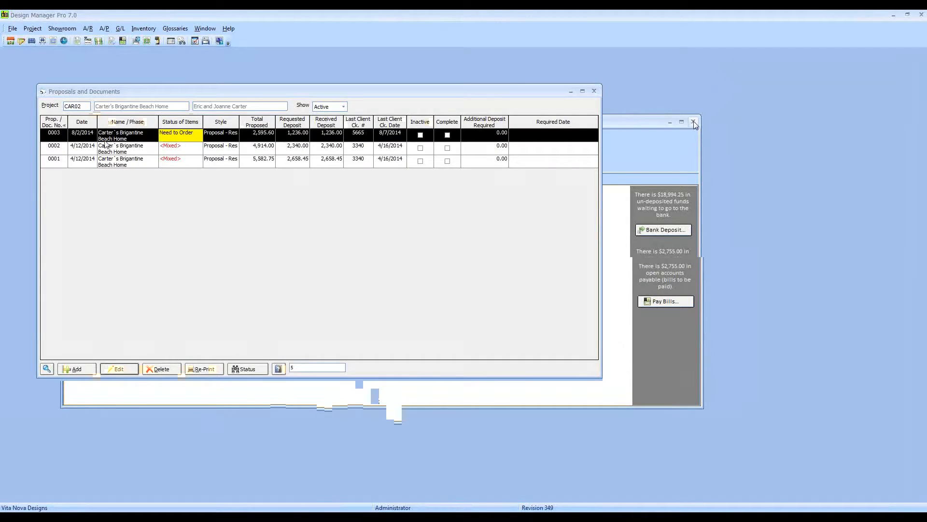
click(219, 141)
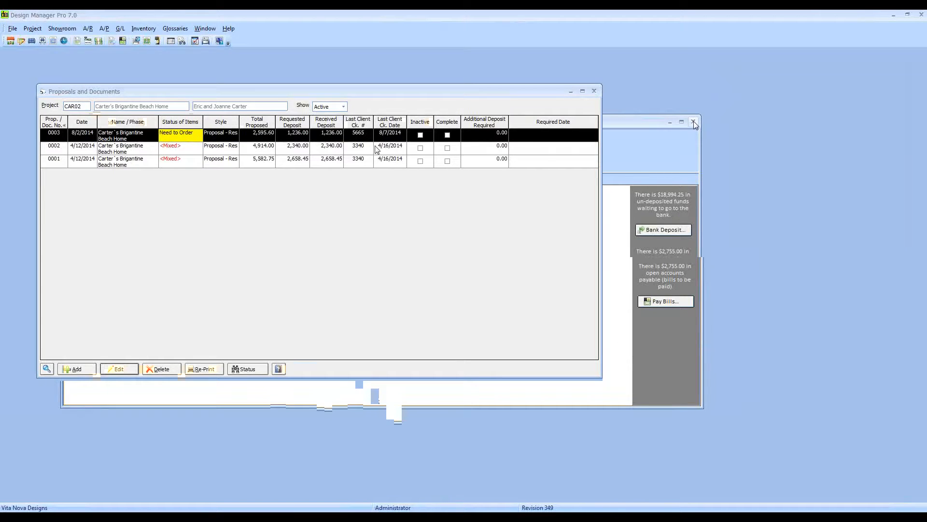
click(594, 91)
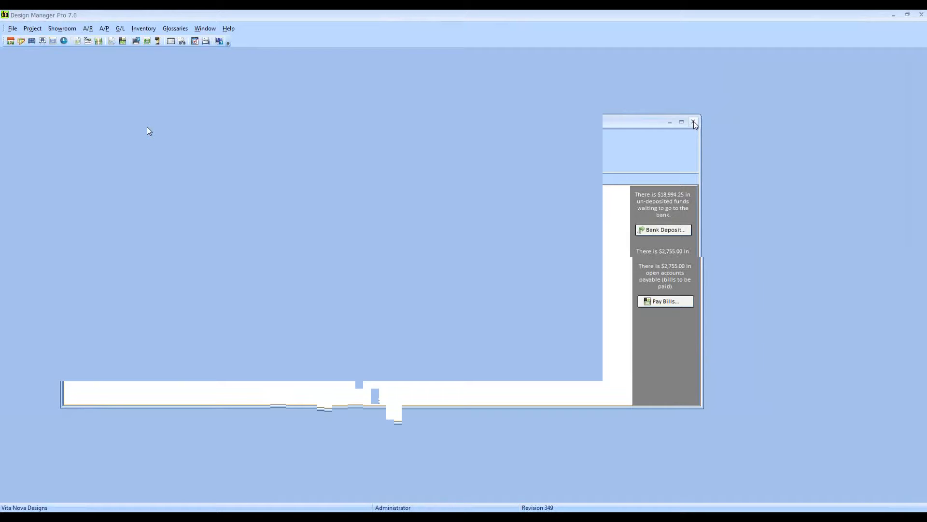
- Start a new cash receipt for project CAR02 with amount 0.00, payment type CHECK and check number APPLYDEP
click(97, 41)
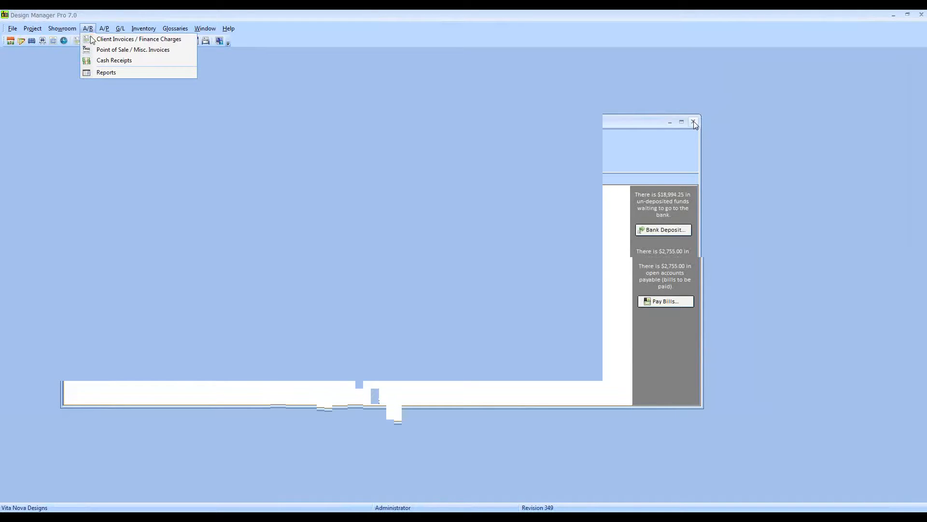
click(111, 55)
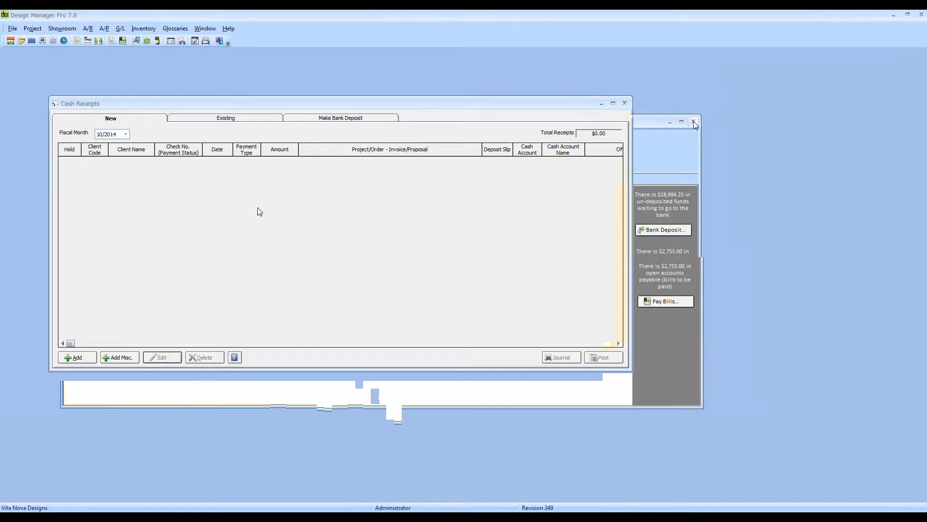
click(77, 357)
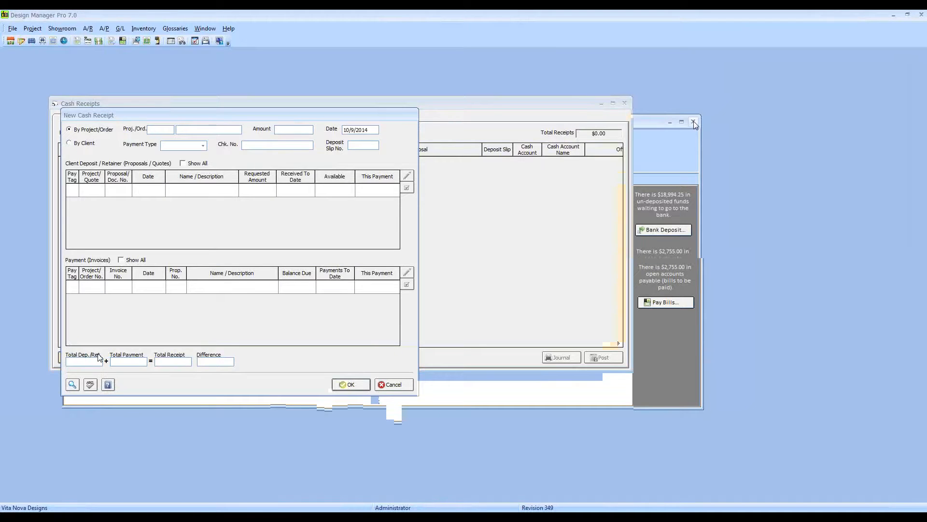
text(CAR02)
key(Tab)
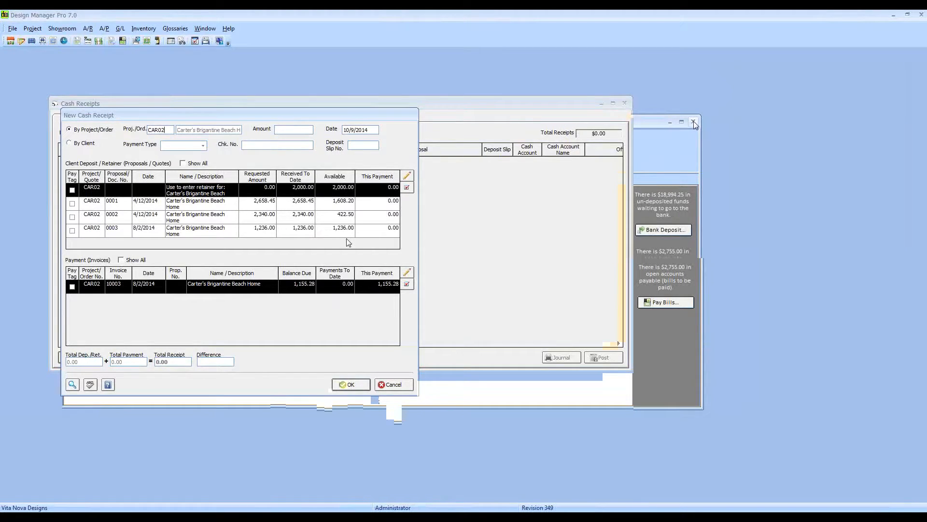
click(297, 131)
key(Tab)
key(c)
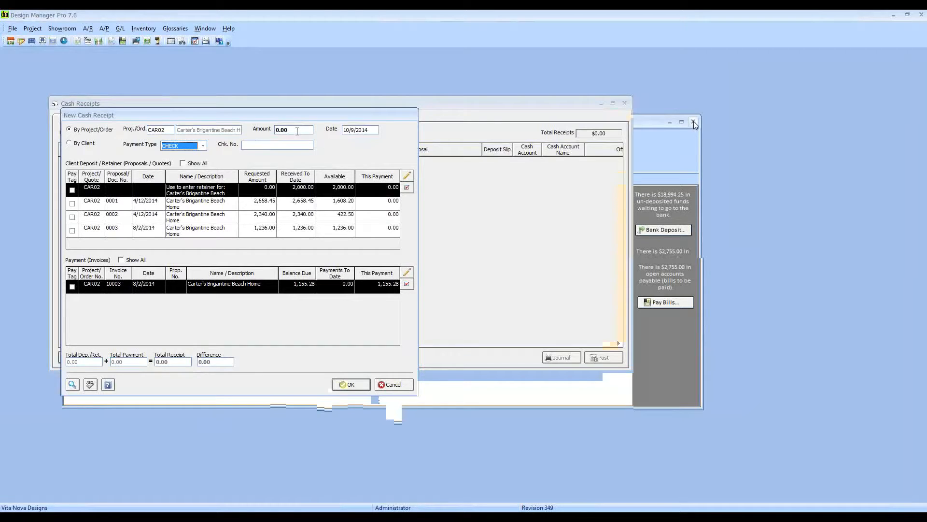
key(Tab)
text(APPLYDEP)
click(694, 122)
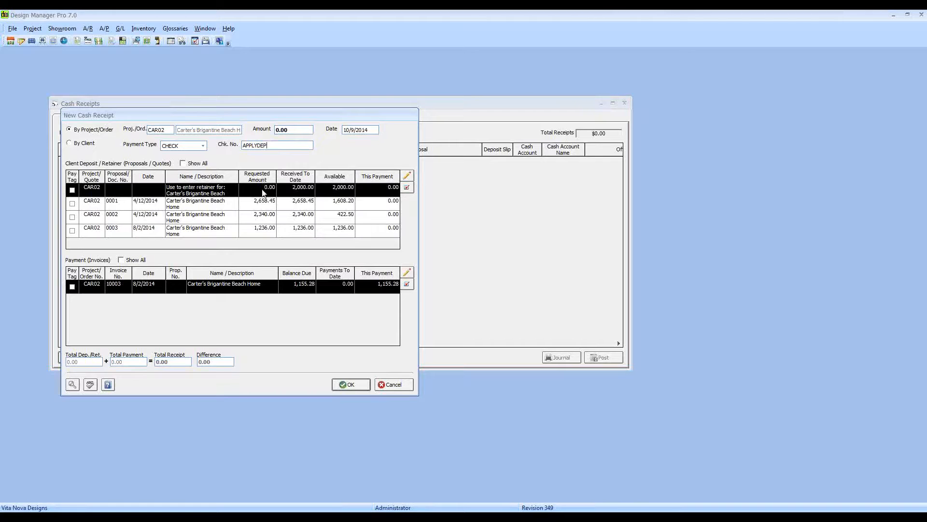
- Set proposal 0003's payment on the receipt to -1236 with the transaction description "reallocate deposit"
click(156, 234)
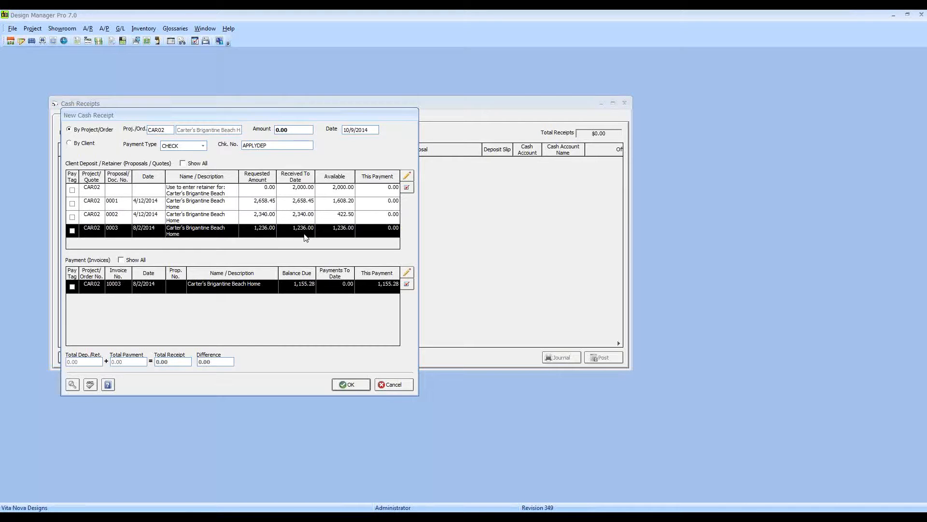
click(352, 236)
click(409, 179)
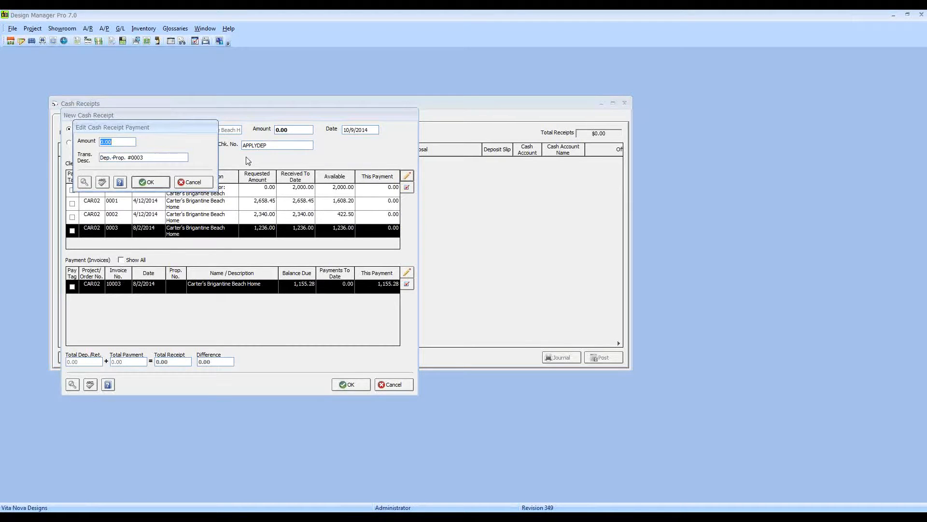
text(-1236)
key(Tab)
key(Tab)
text(reallocate deposit)
click(150, 181)
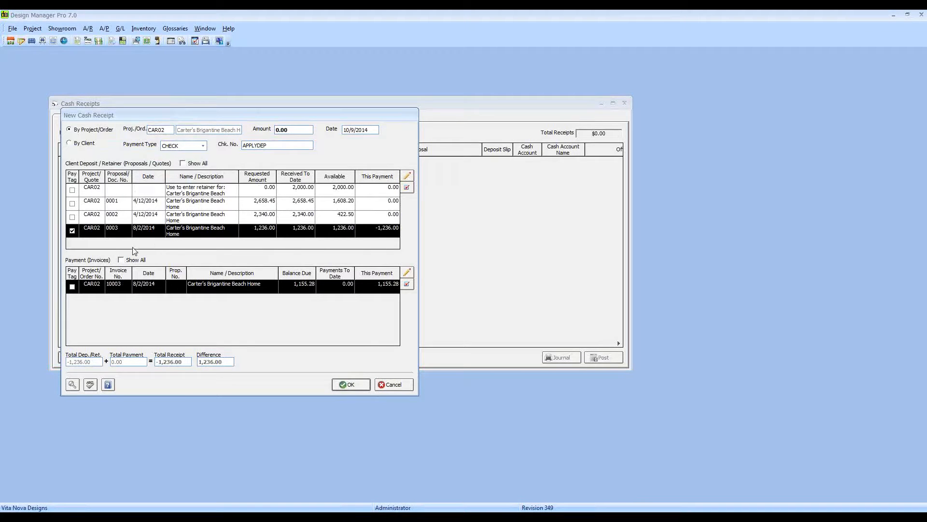
- Tag invoice 10003 for payment and allocate 80.72 to the CAR02 retainer, described as "moved from dep. on prop 0003"
click(110, 288)
click(72, 286)
click(290, 195)
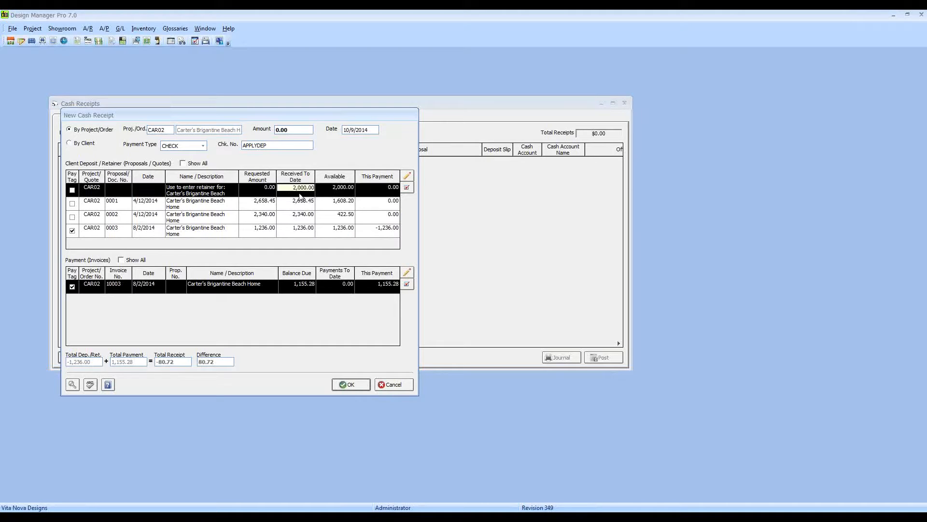
click(407, 176)
text(80.72)
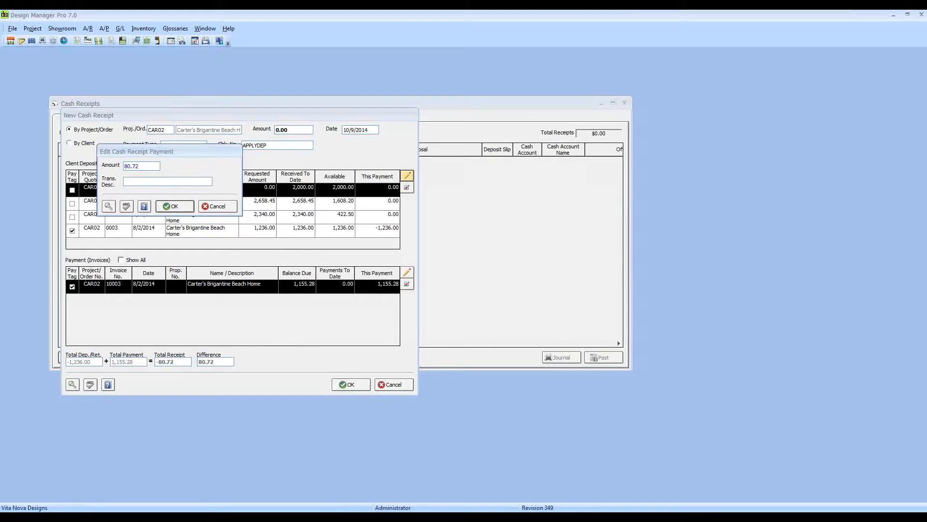
text(moved from dep. on prop 0003)
key(Return)
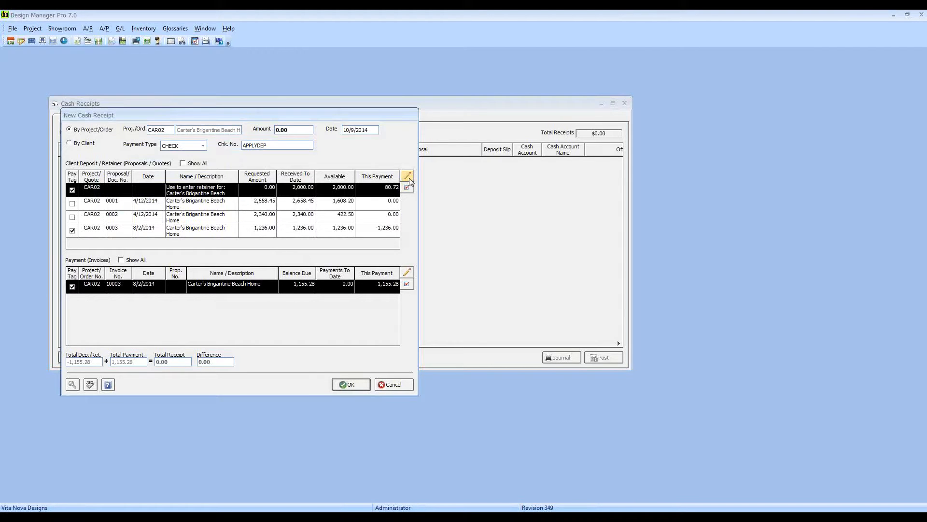
- Check the receipt's allocations, save it with a zero amount, and post the cash receipts into 10/2014
click(389, 192)
click(373, 230)
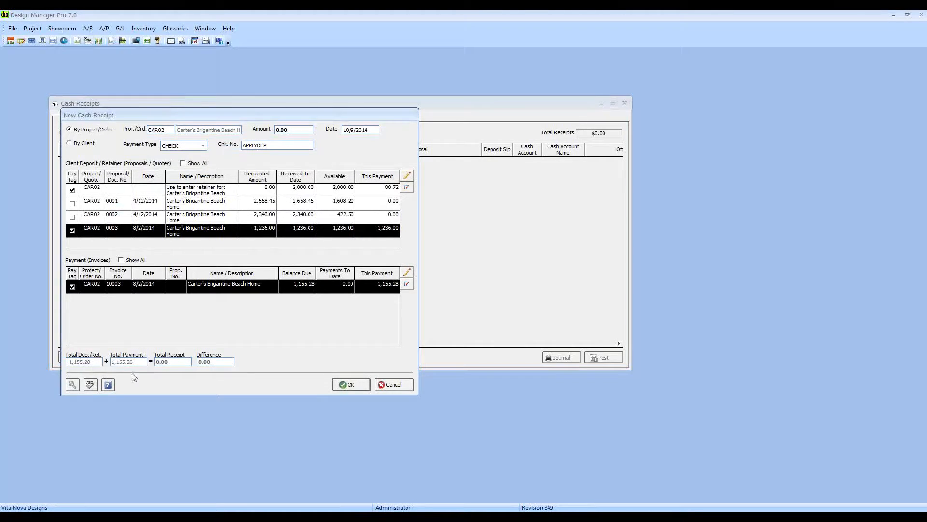
click(153, 289)
click(290, 130)
click(352, 385)
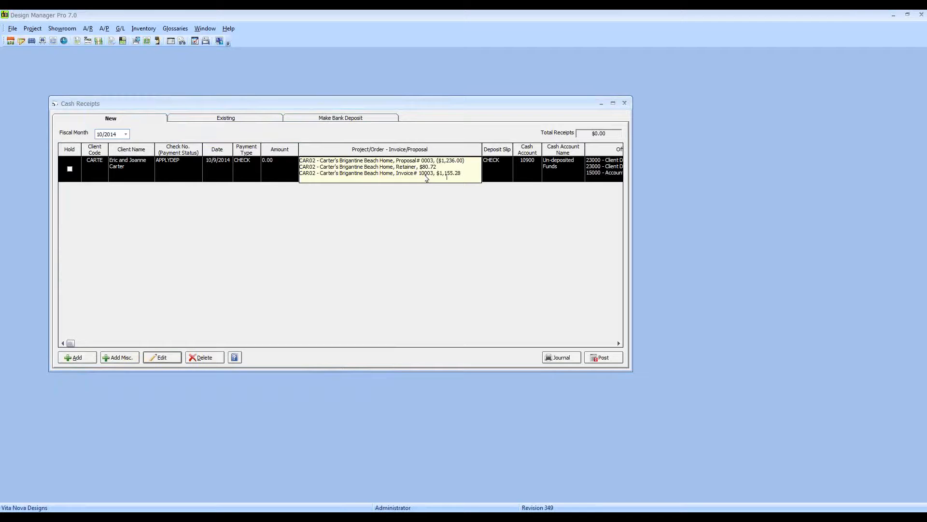
click(599, 359)
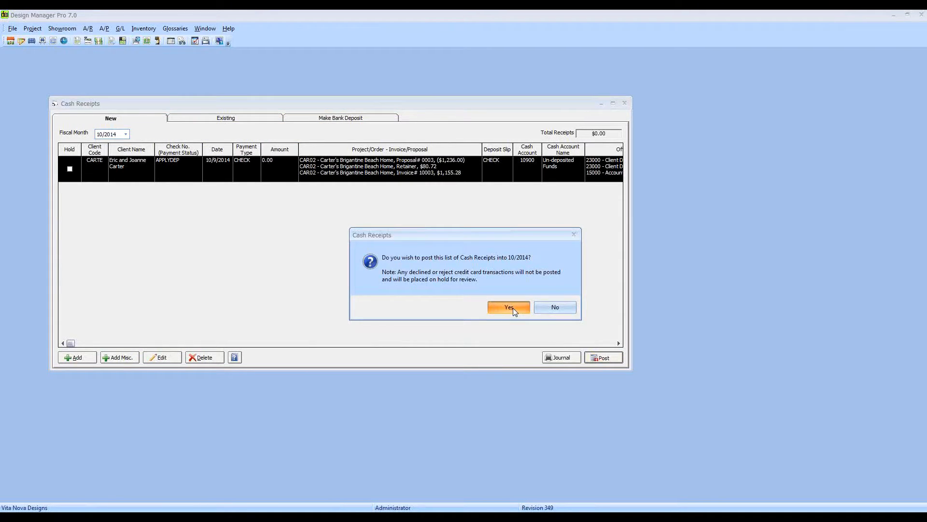
click(513, 308)
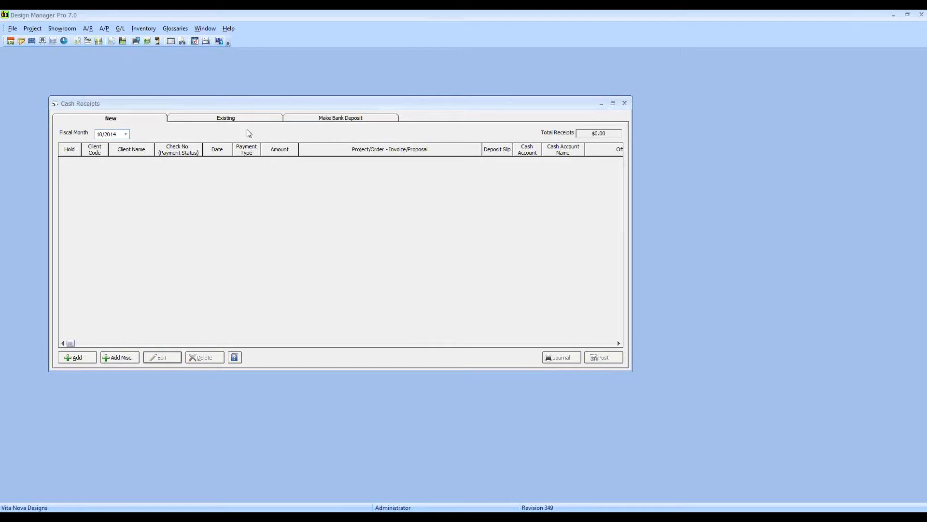
- Review the payment distribution of the posted APPLYDEP receipt among existing cash receipts, and close the window
click(252, 118)
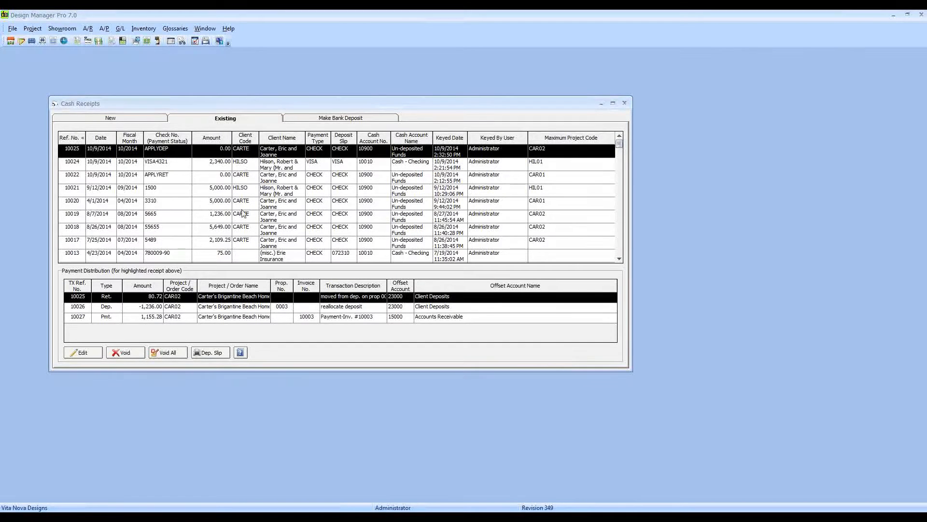
click(181, 307)
click(179, 317)
click(180, 306)
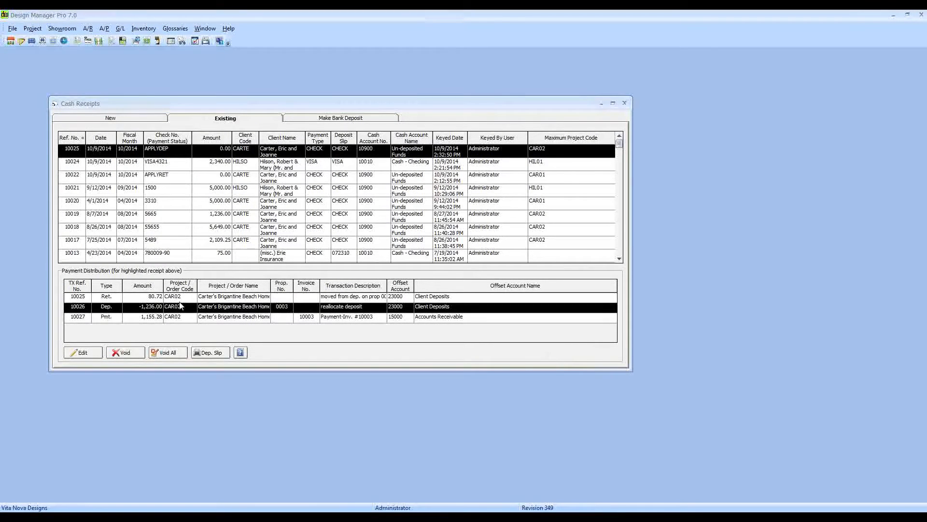
click(181, 297)
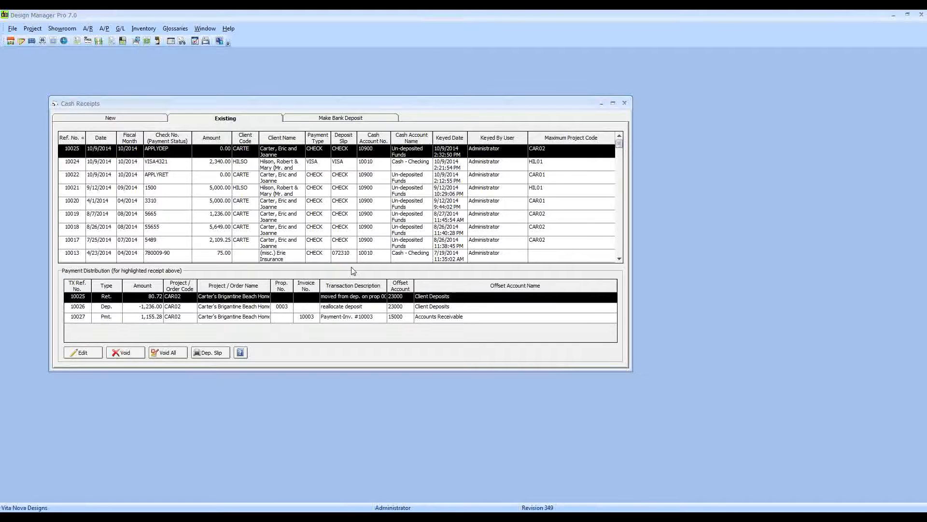
click(625, 102)
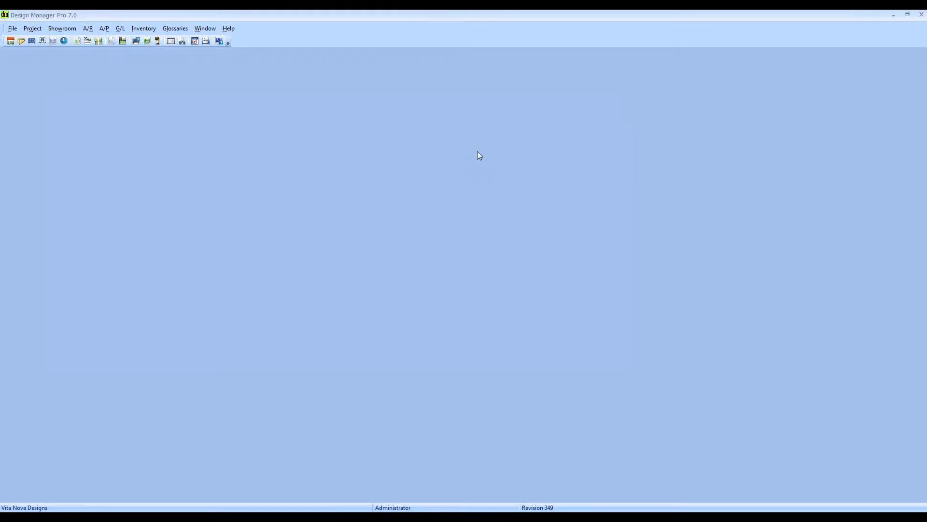
- List CAR02's proposals and examine the requested and received deposits per item in proposal 0003's status
click(43, 41)
text(CAR)
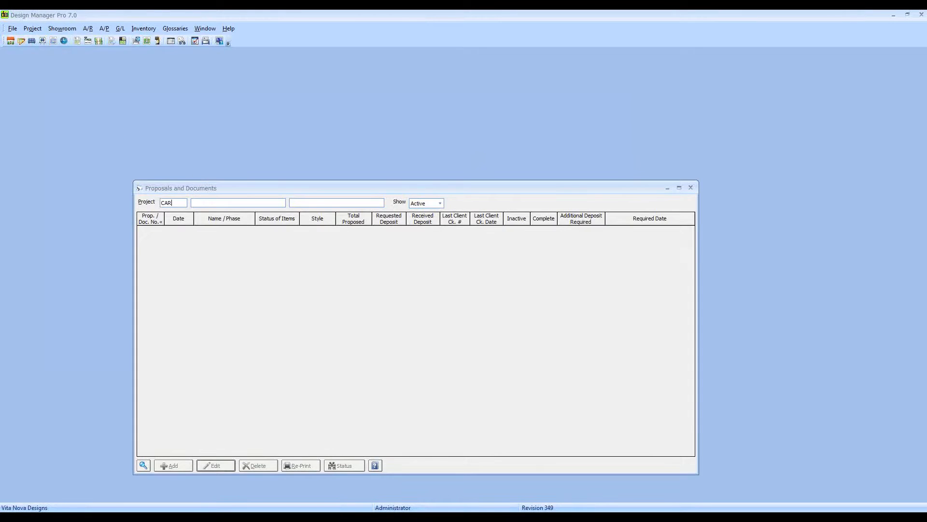
text(02)
key(Tab)
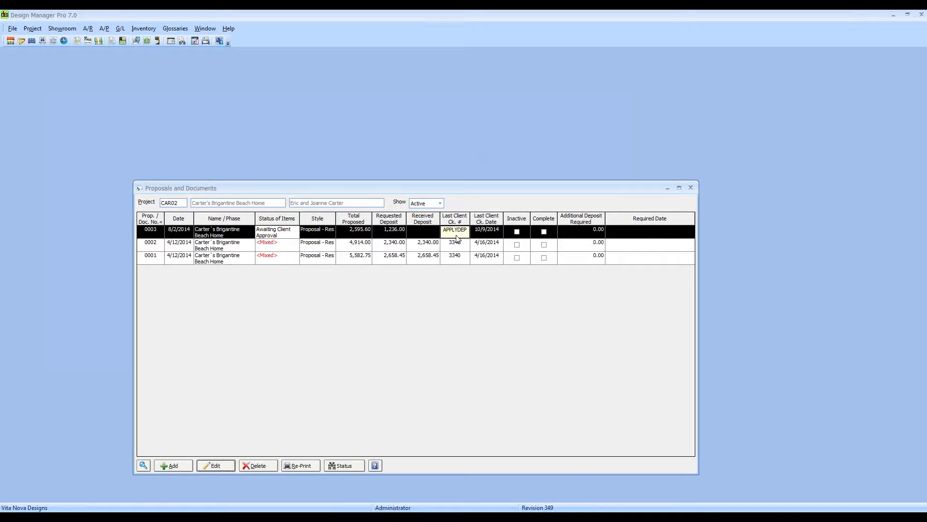
click(344, 465)
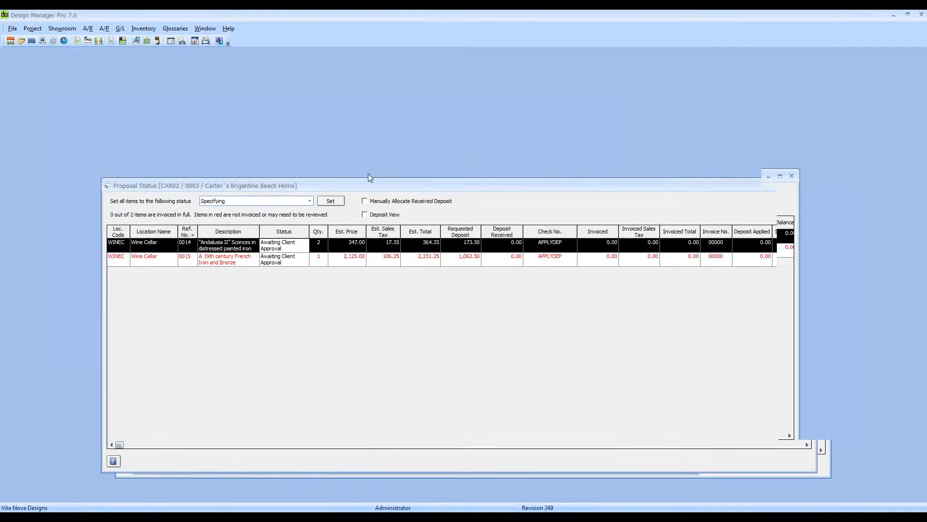
click(429, 223)
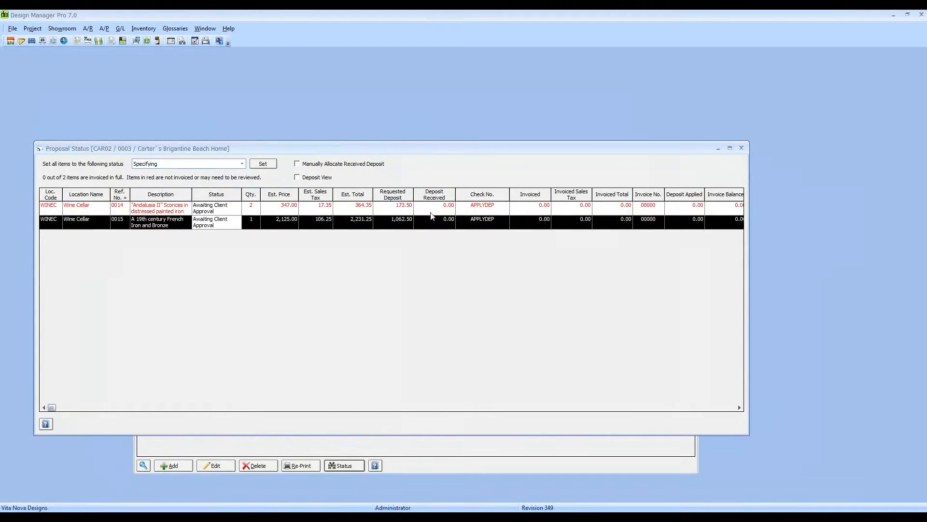
- Check the received deposit and check number of both Wine Cellar items, and close proposal 0003's status window
click(433, 211)
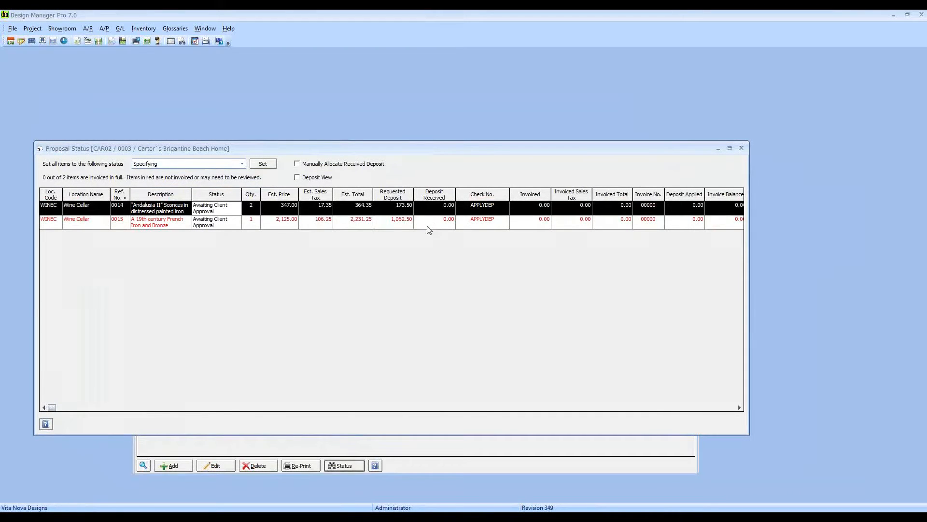
click(484, 222)
click(518, 209)
click(742, 148)
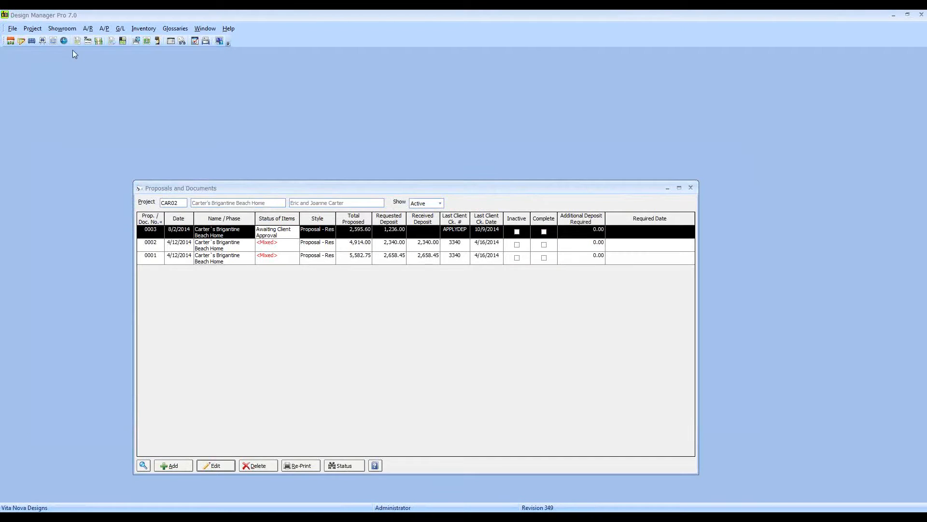
- Review the payments on invoice 10003 among the existing client invoices, and close the invoice and proposal windows
click(87, 29)
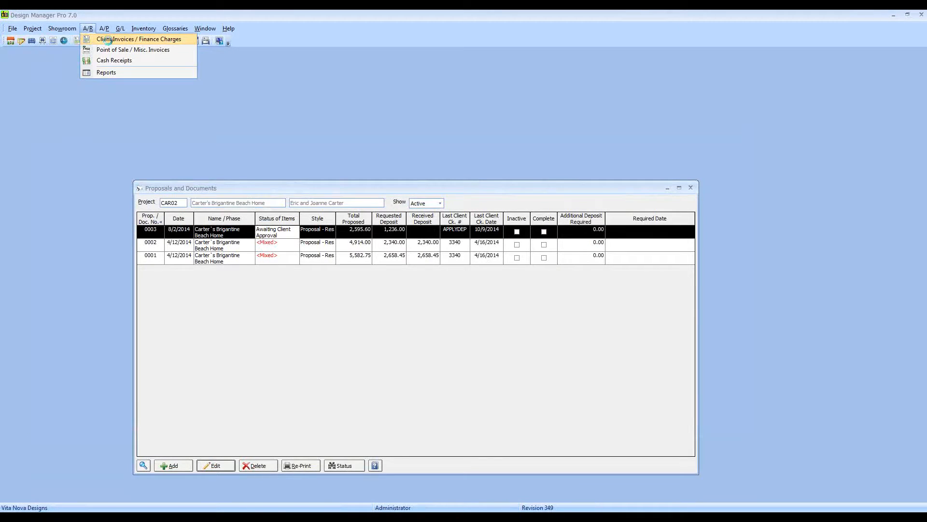
click(107, 39)
click(190, 70)
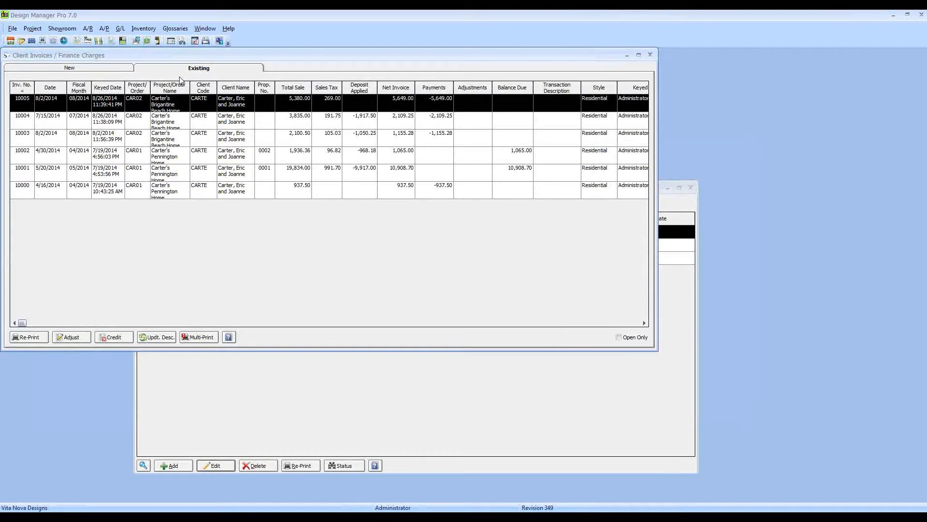
click(19, 135)
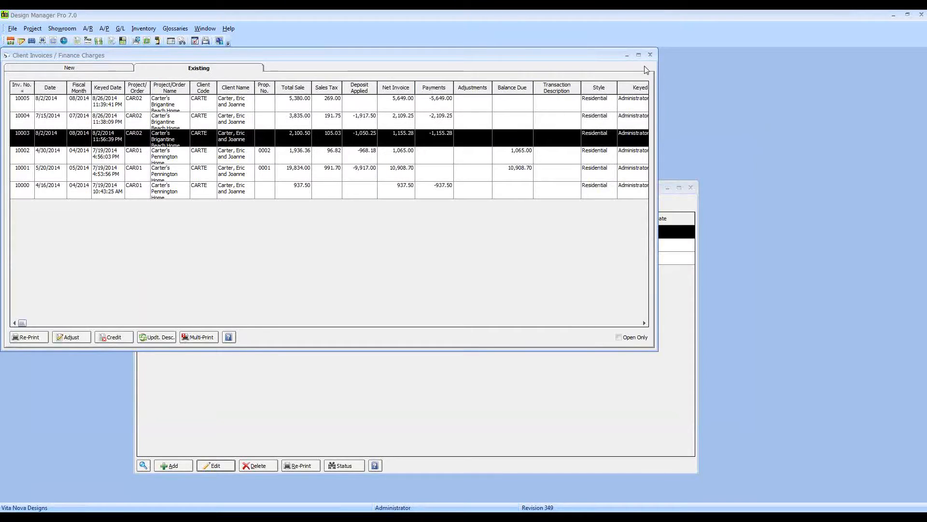
click(650, 54)
click(691, 187)
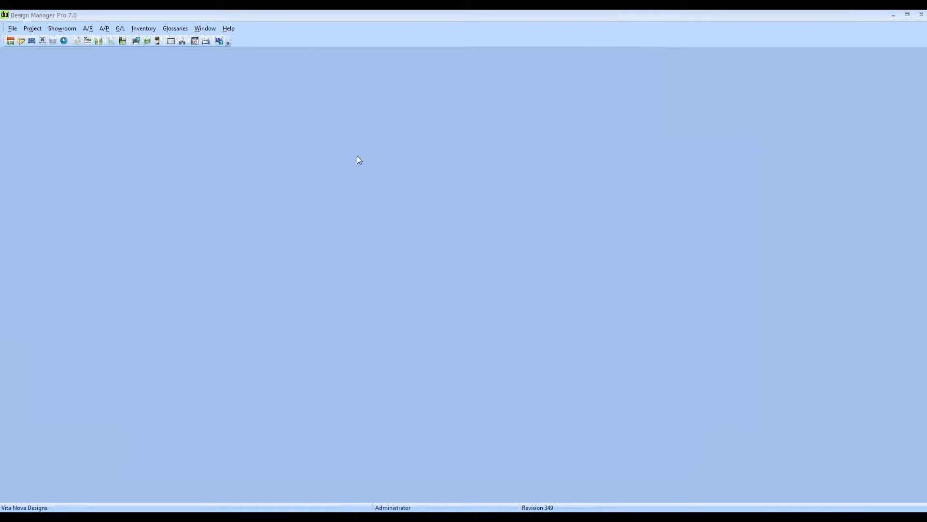
- Open project CAR02's status and compare the proposal 0003 deposit, its reallocation and the retainer entry among the deposits and retainers
click(10, 41)
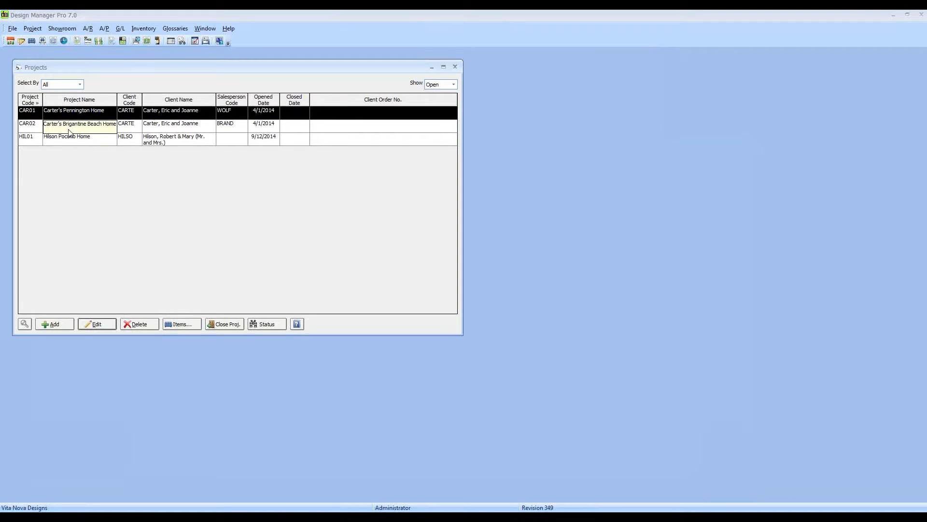
click(135, 128)
click(266, 323)
click(163, 107)
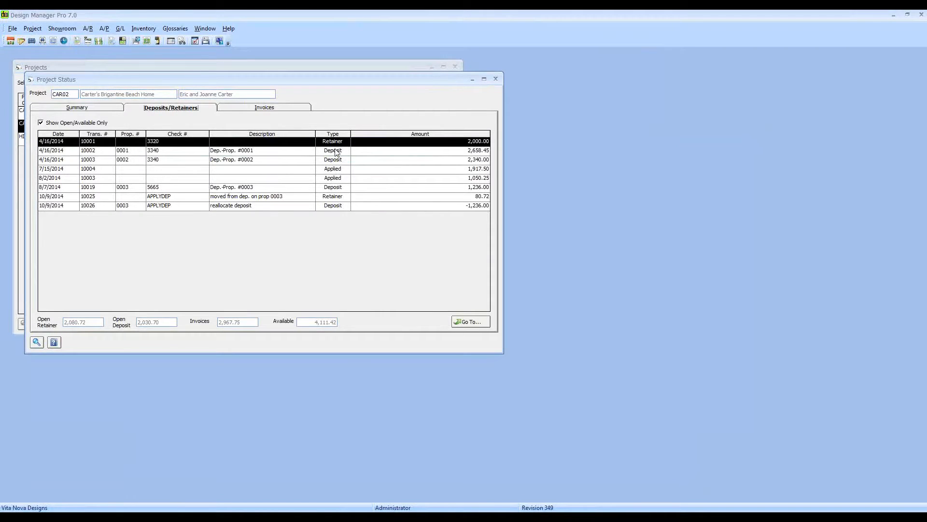
click(375, 190)
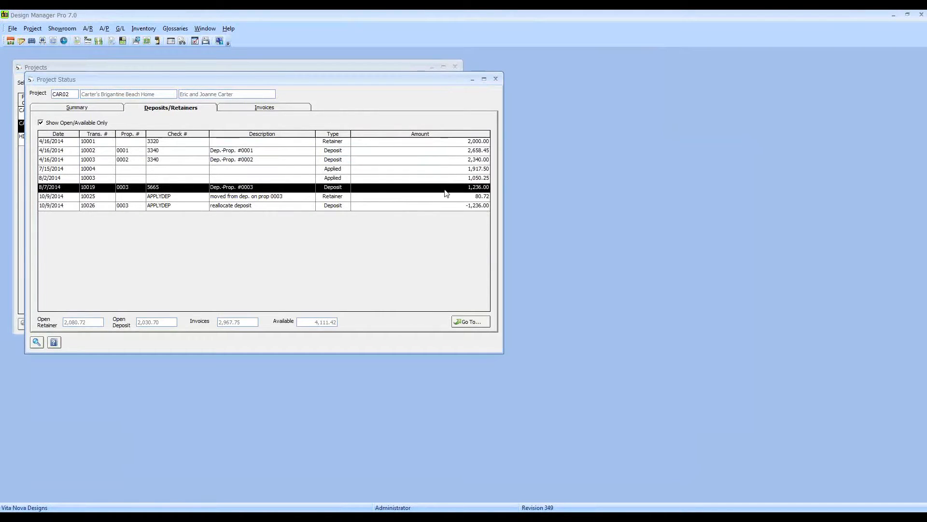
click(373, 206)
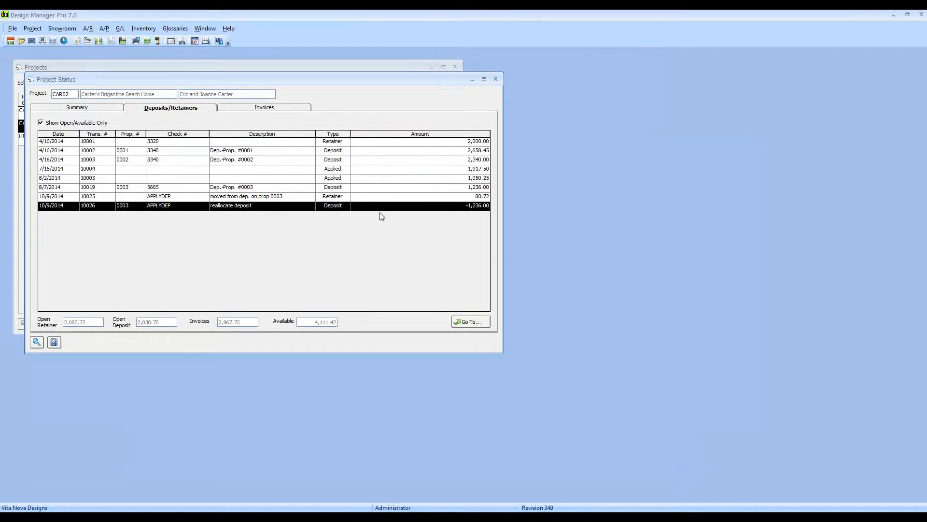
click(390, 198)
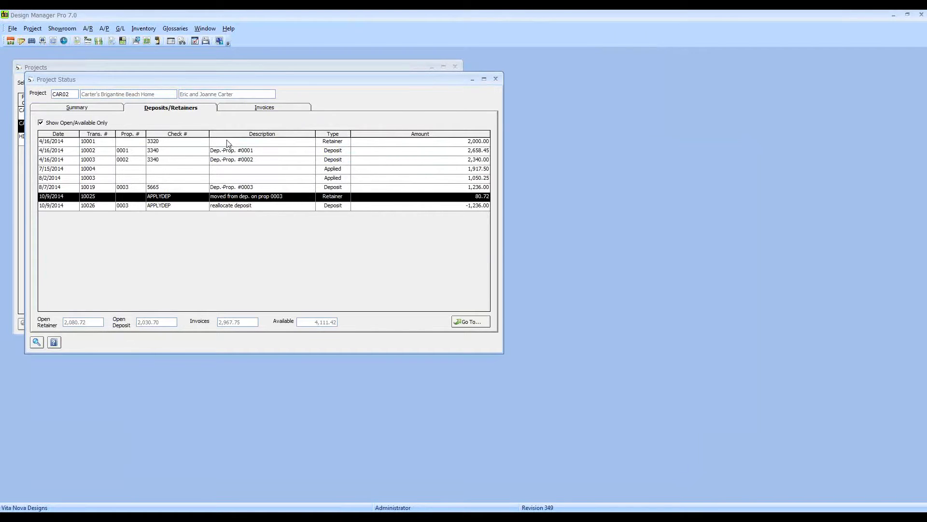
- List all of CAR02's invoices including paid ones, review invoice 10003's payment, and close the project status
click(250, 110)
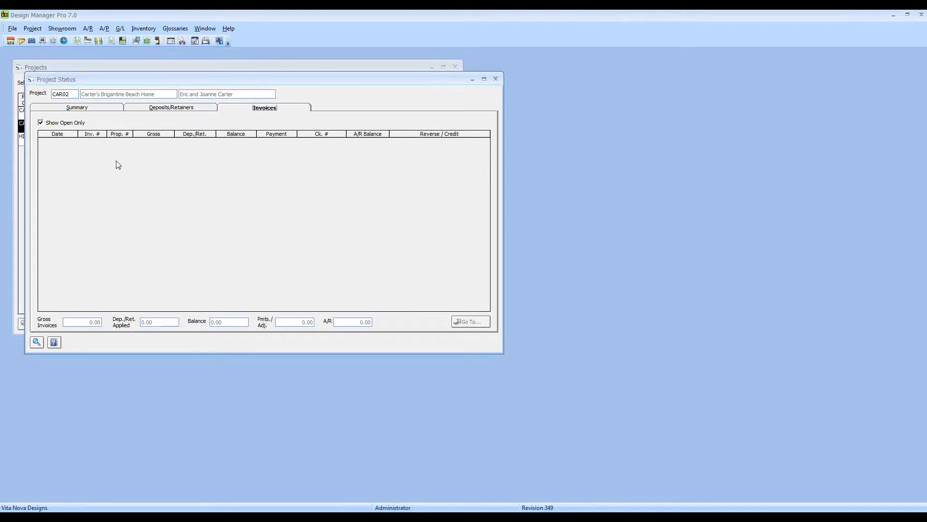
click(66, 125)
click(59, 161)
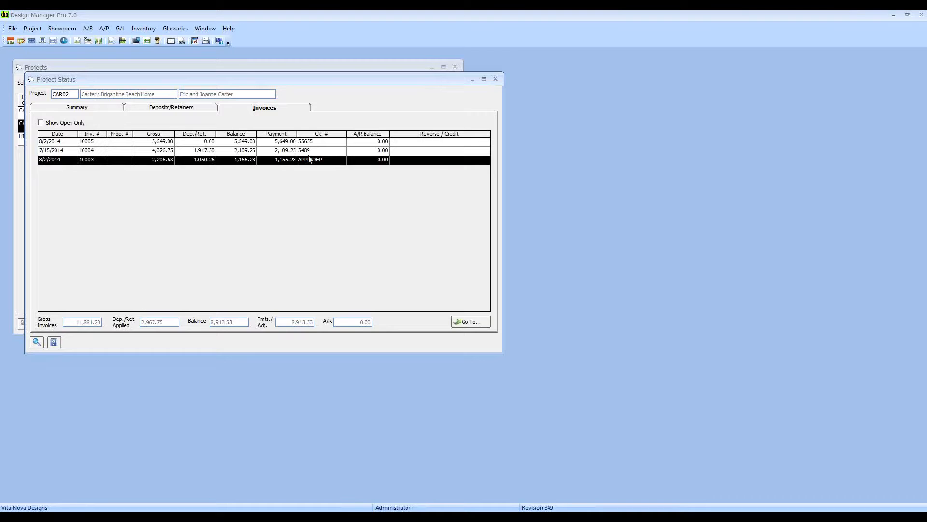
click(496, 79)
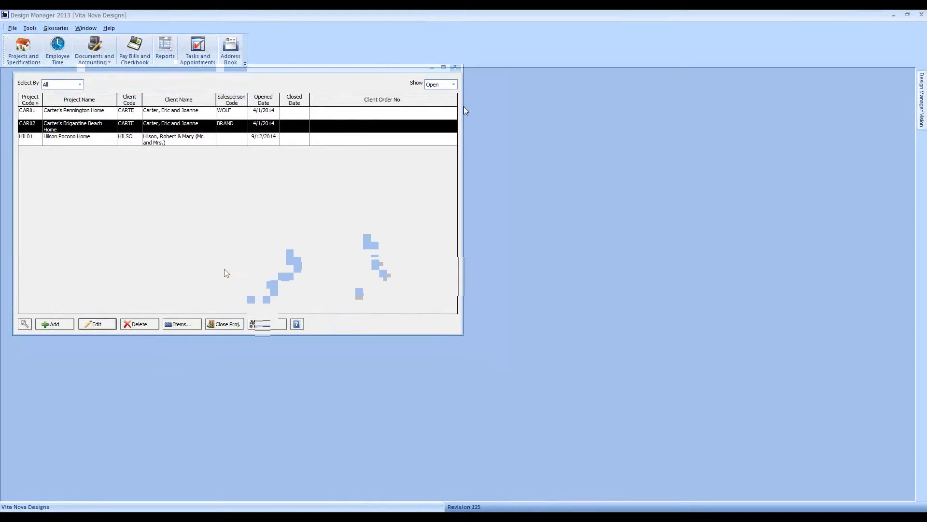
- In Design Manager 2013, open Documents and Accounting and review the deposit recorded under CAR01's proposal 0001
click(96, 47)
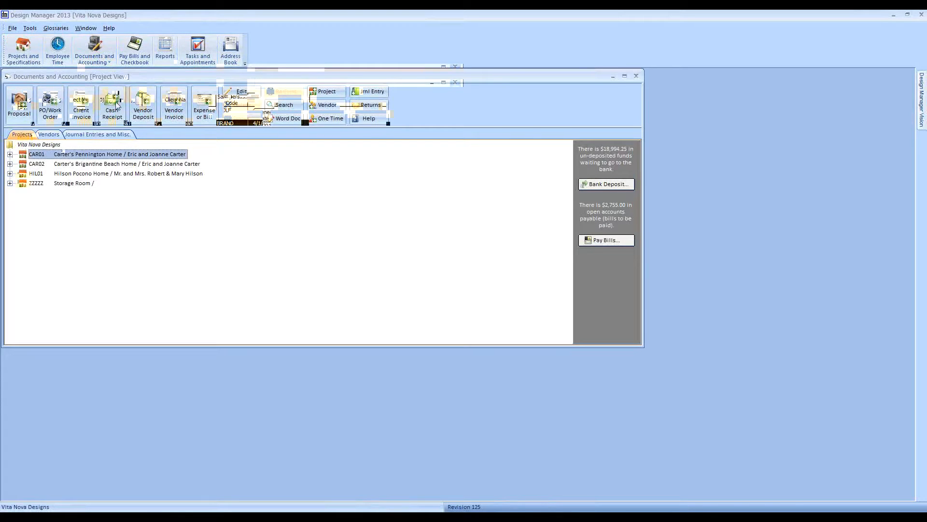
drag(129, 89, 146, 100)
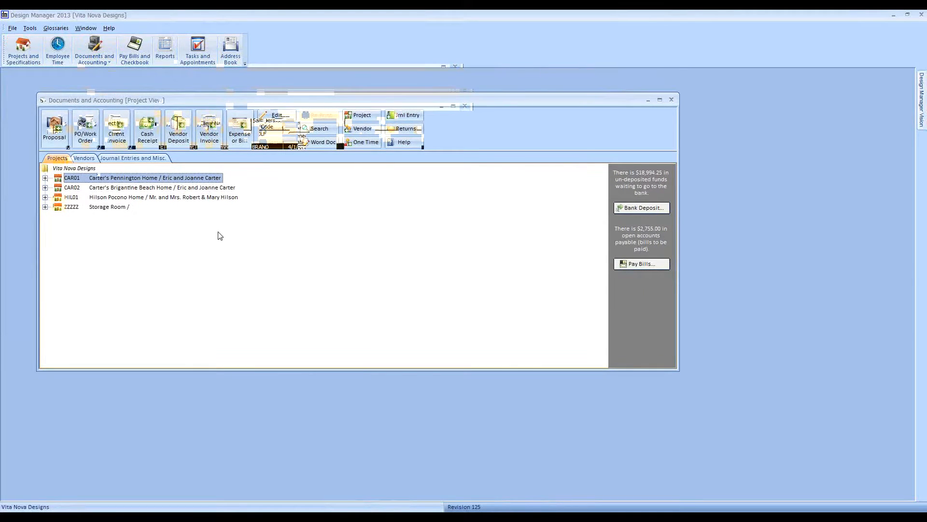
click(46, 178)
click(59, 206)
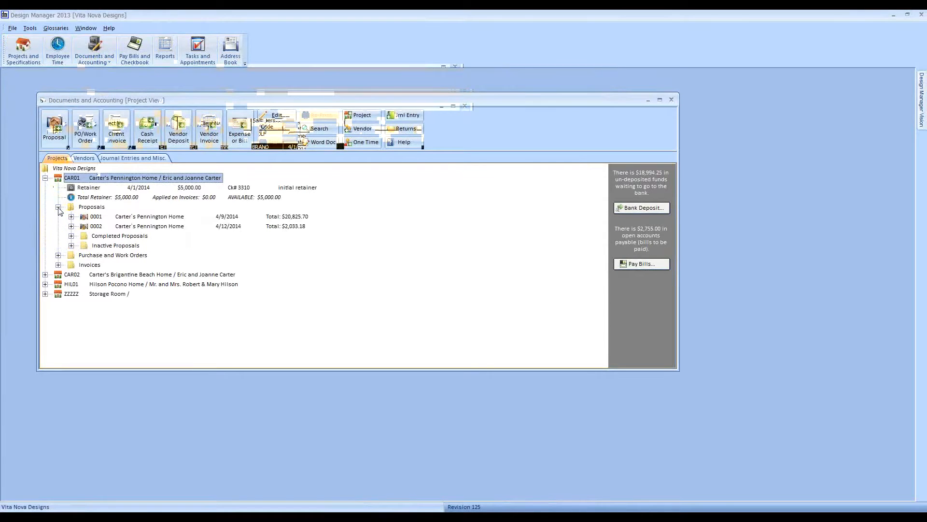
click(168, 220)
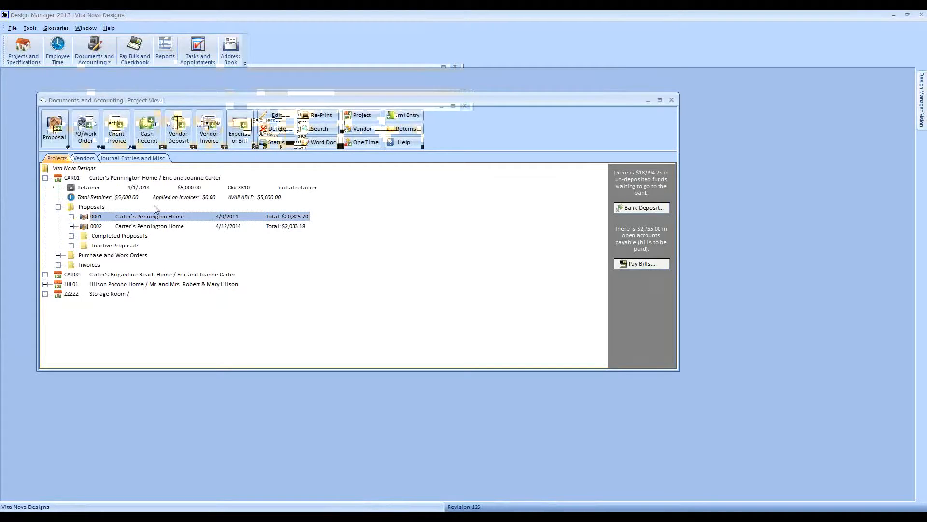
click(72, 217)
click(165, 236)
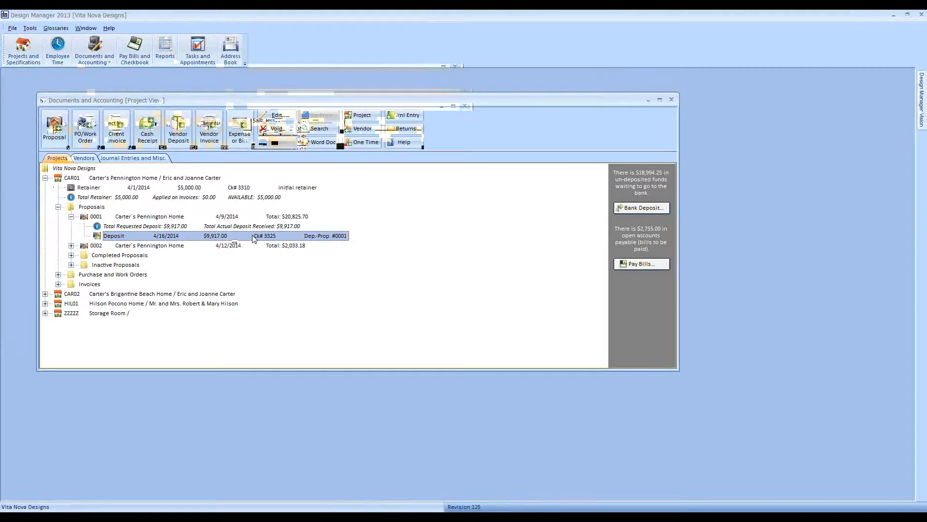
click(214, 217)
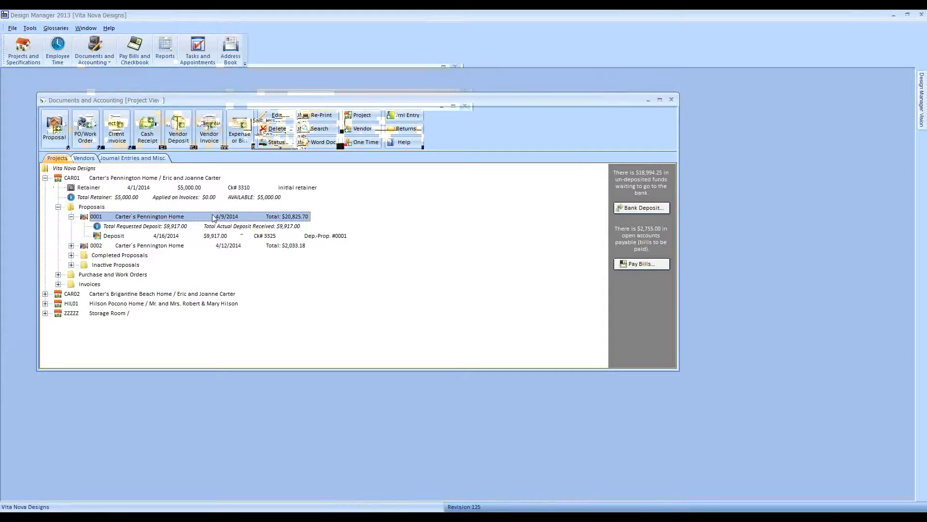
- Open CAR01's proposal 0001 for editing and calculate its additional required deposit at 25 percent
click(274, 117)
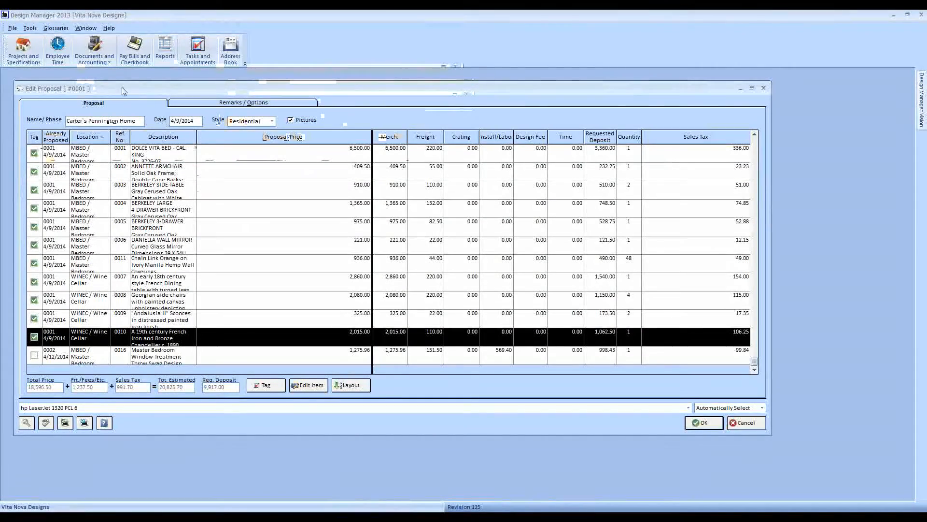
drag(122, 87, 144, 112)
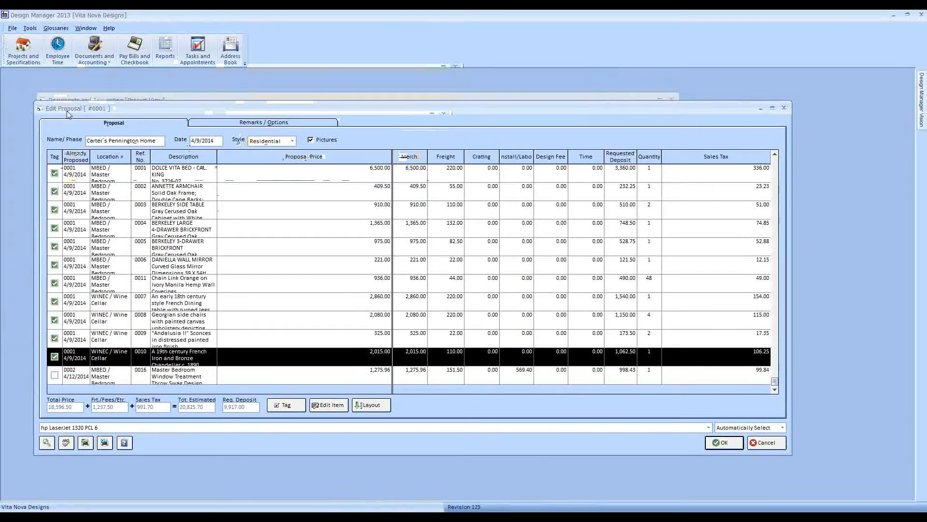
click(237, 123)
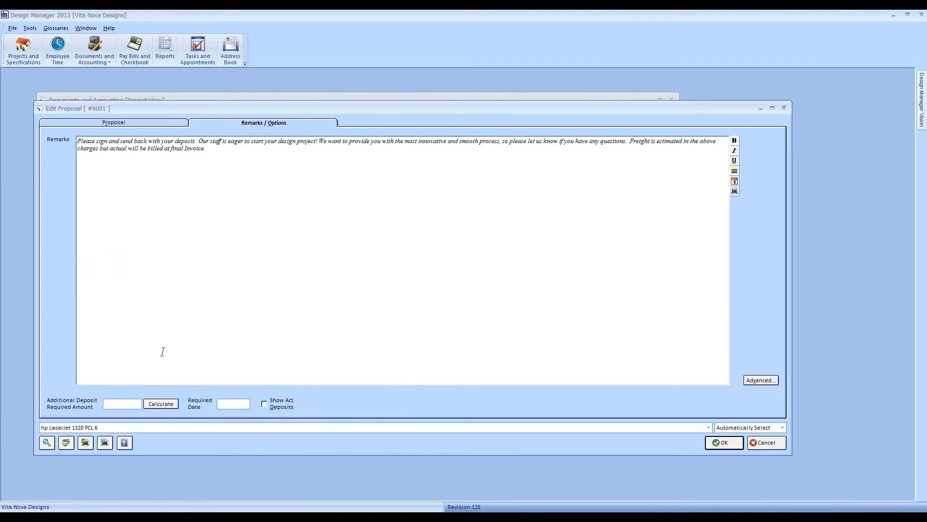
click(128, 403)
click(164, 404)
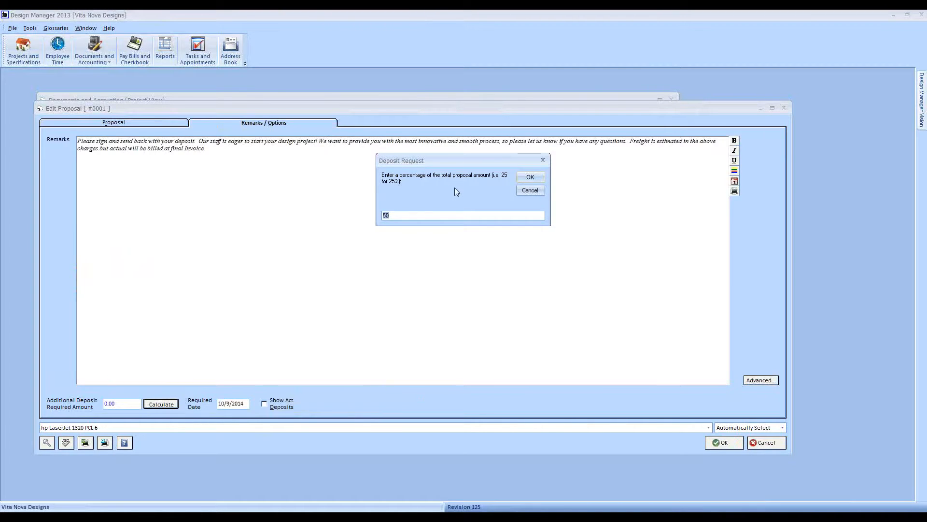
double_click(396, 216)
text(25)
key(Return)
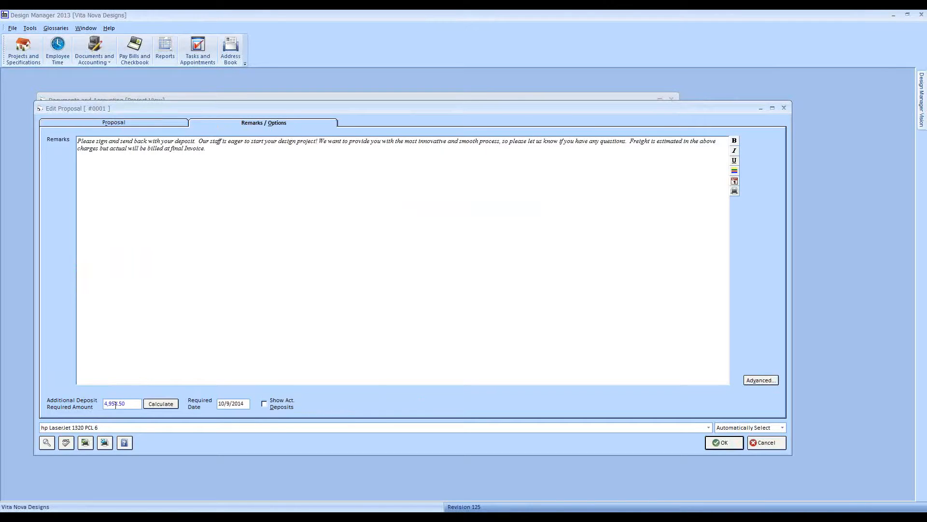
- Move the proposal window aside to check proposal 0001's total and requested deposit in the project tree, and move it back
drag(213, 110, 240, 248)
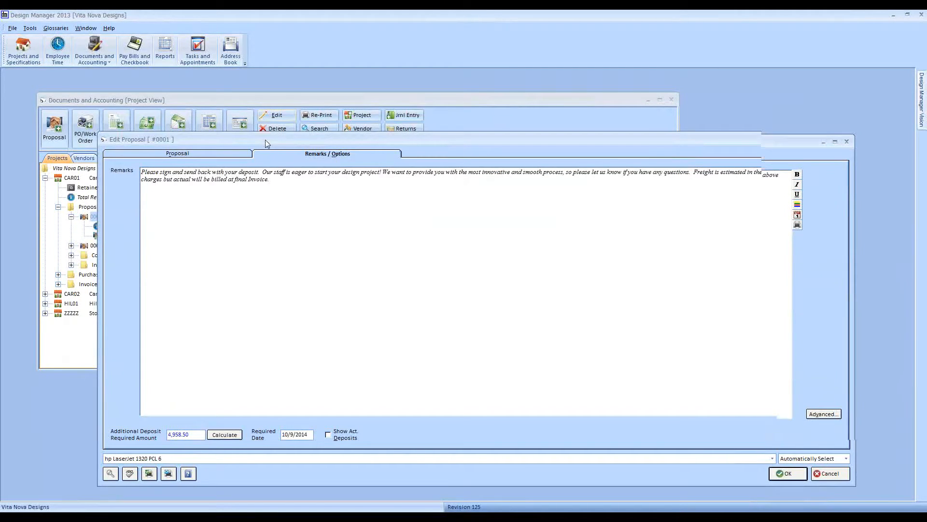
drag(265, 142, 244, 243)
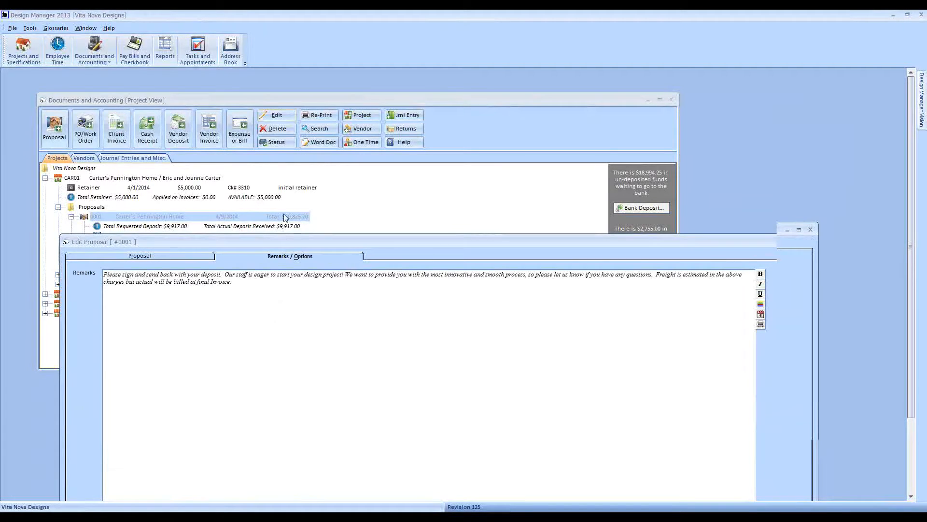
double_click(283, 216)
drag(263, 103, 272, 104)
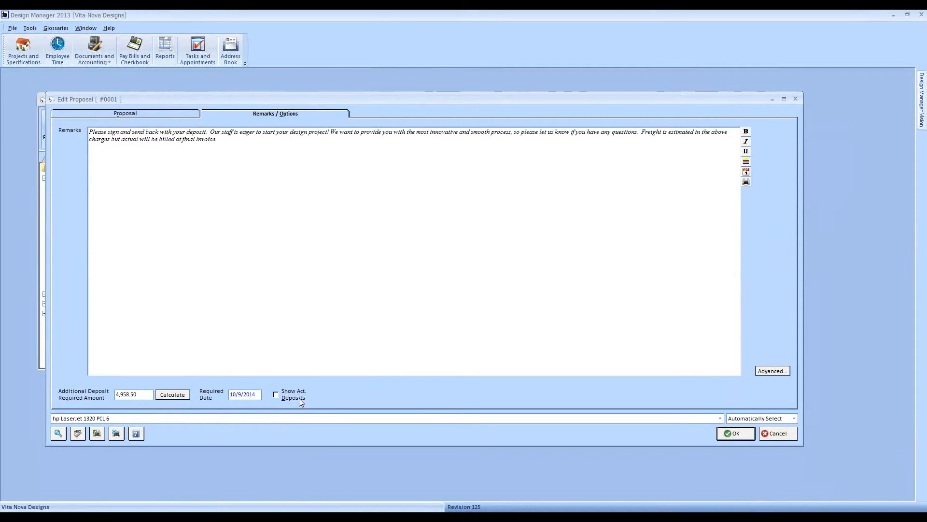
- Include the actual deposits on proposal 0001 and preview the printout through to the totals on its last page
click(283, 401)
click(735, 434)
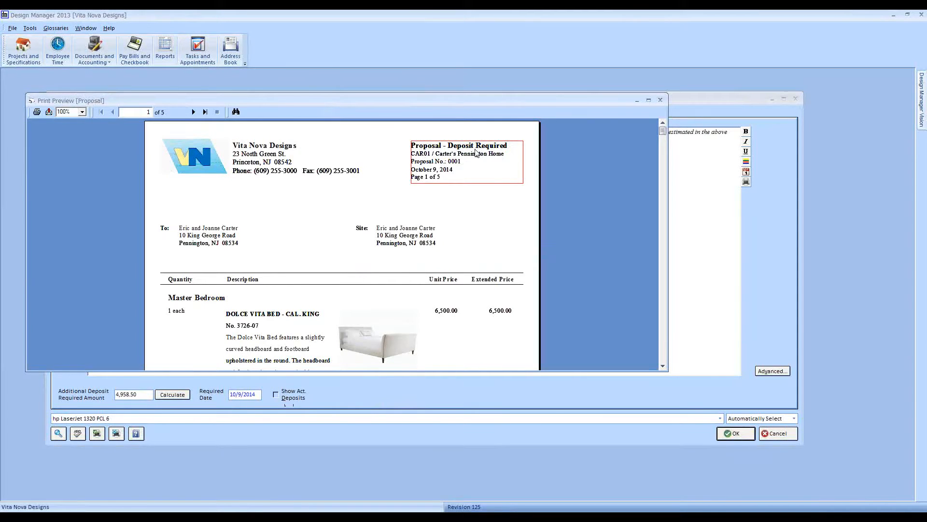
scroll(352, 203, down, 3)
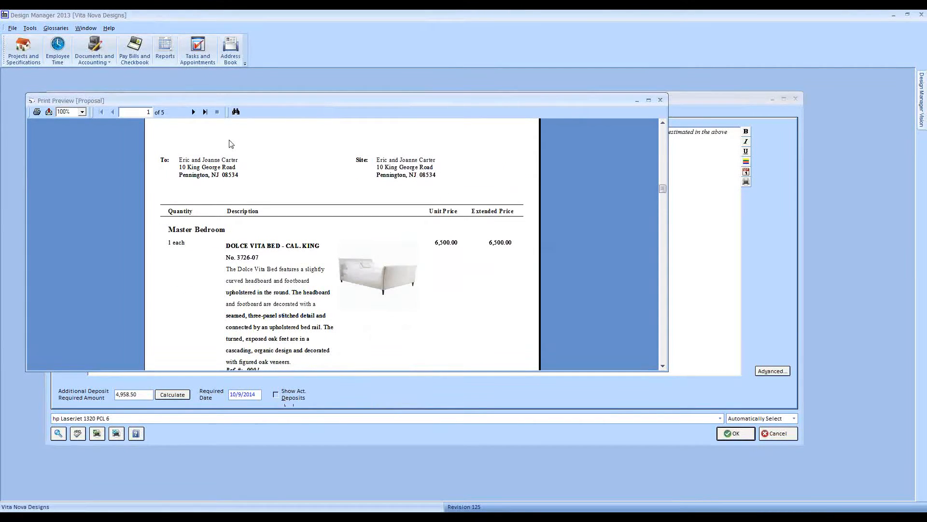
click(205, 112)
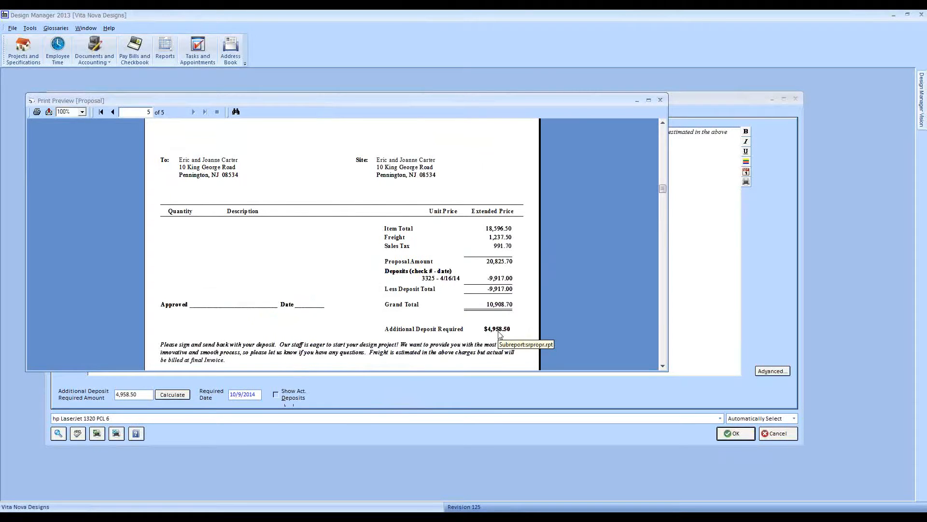
- Accept the previewed proposal and examine the requested, additional and received deposits summarized under proposal 0001
click(660, 101)
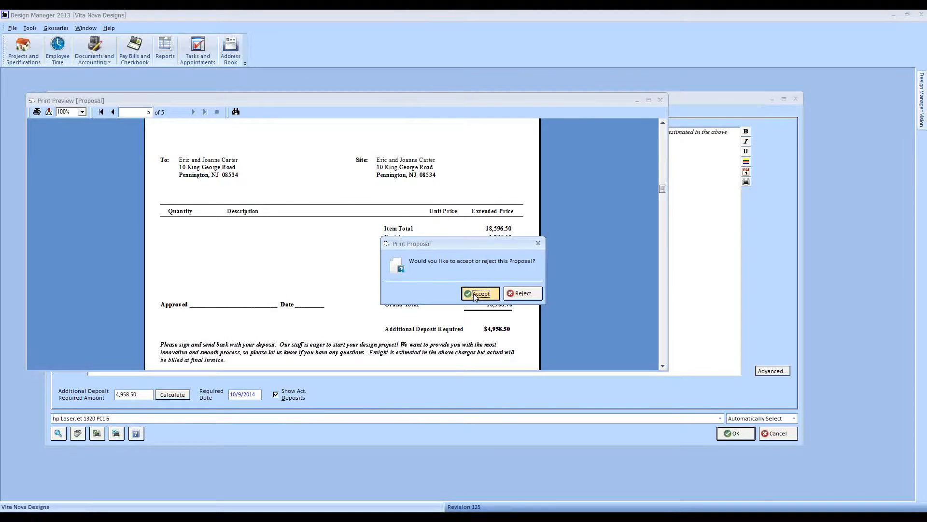
click(476, 294)
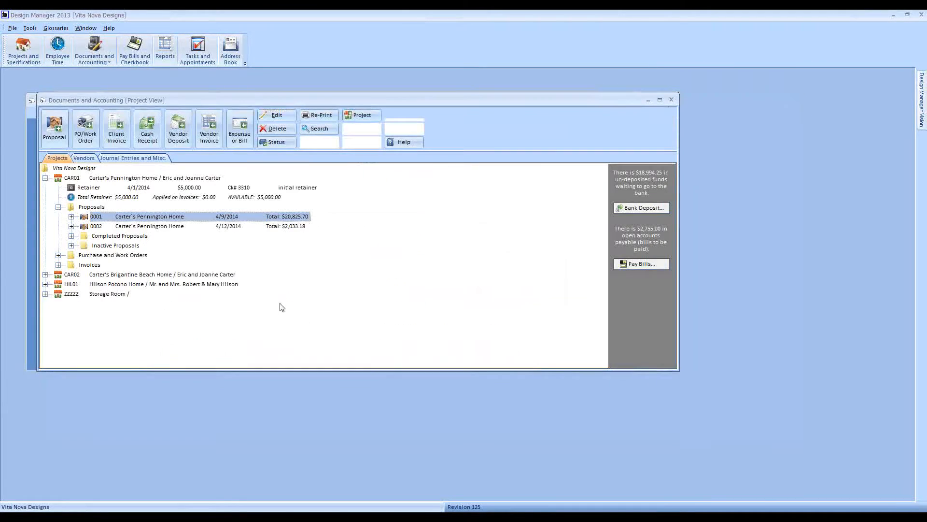
click(71, 216)
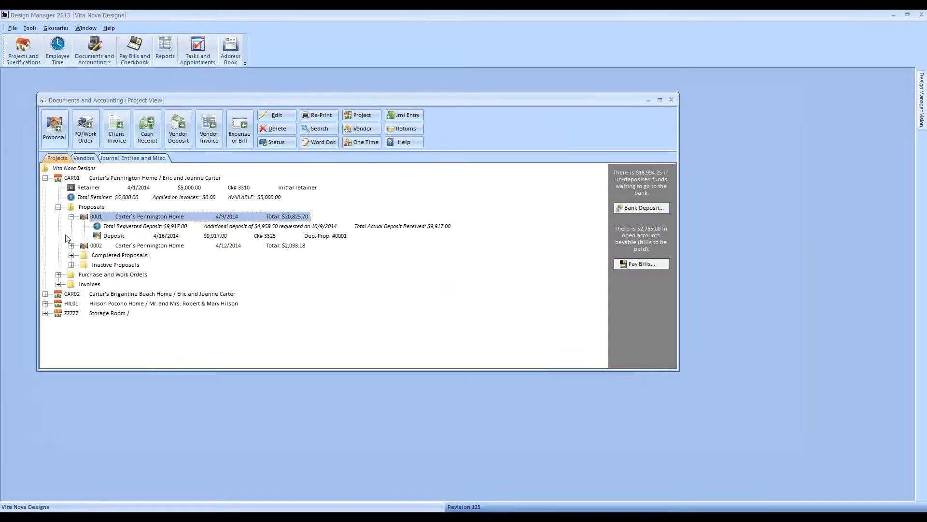
click(91, 227)
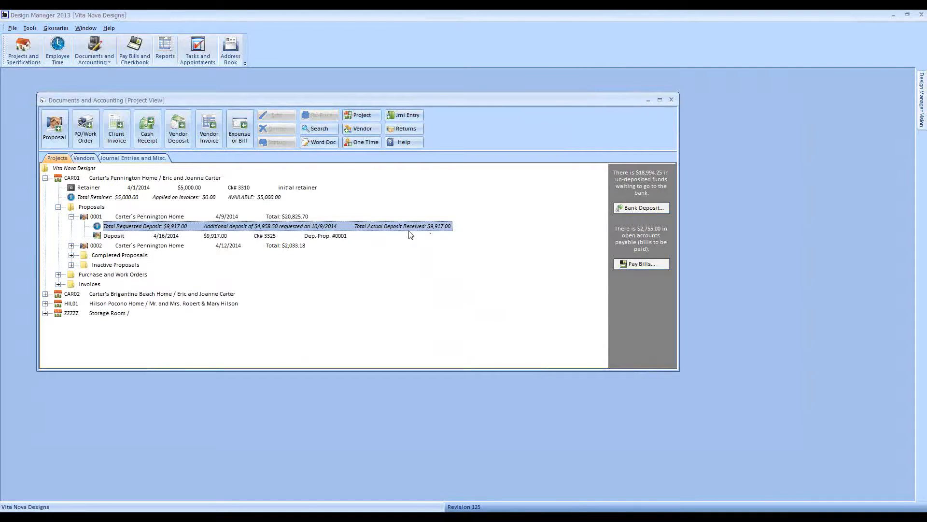
- Close the Documents and Accounting window, switch to Design Manager Pro 7.0 and list project CAR01's proposals and documents
click(205, 216)
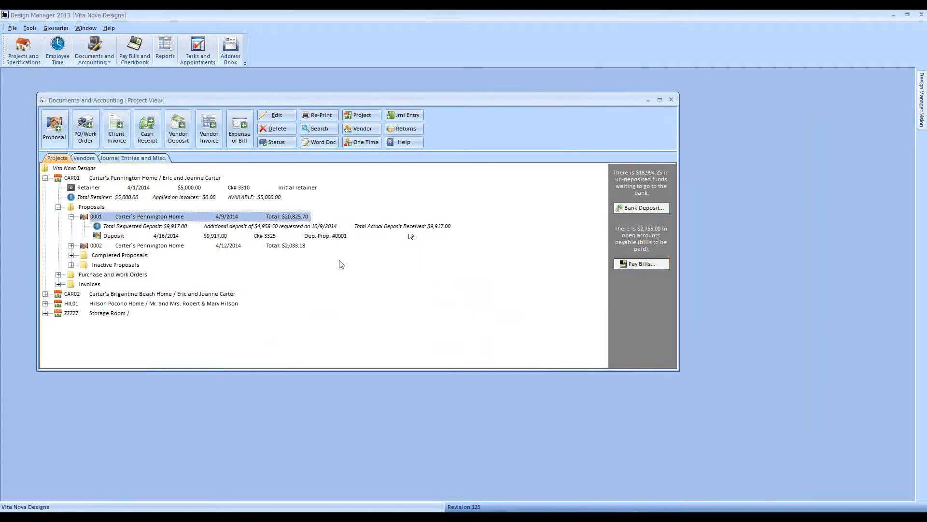
click(672, 100)
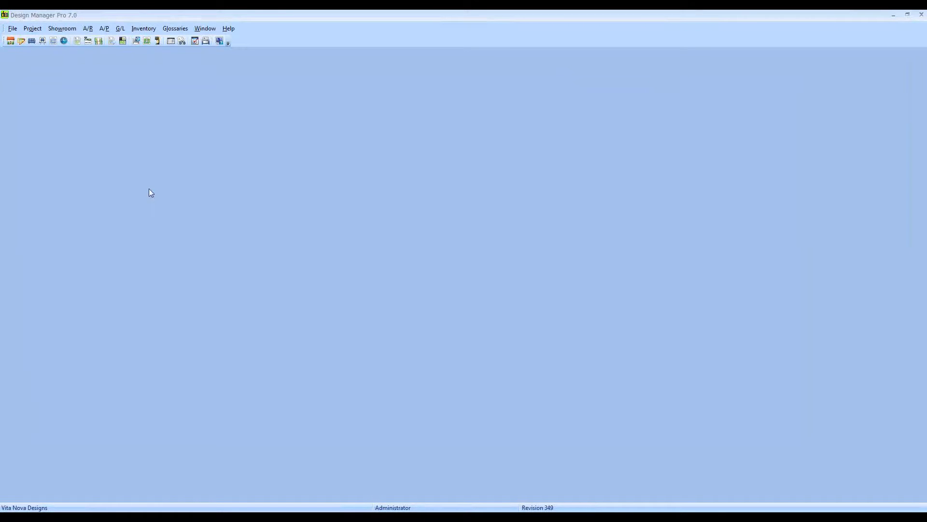
click(43, 41)
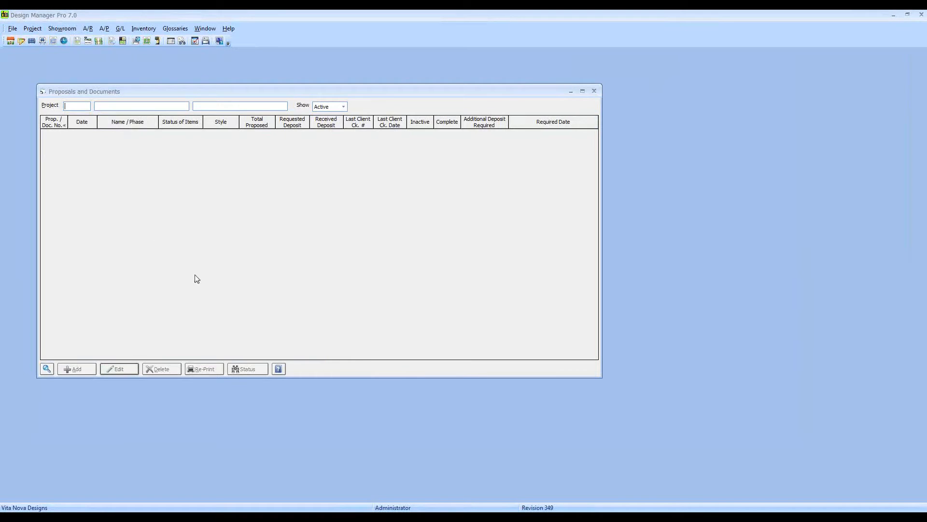
text(1)
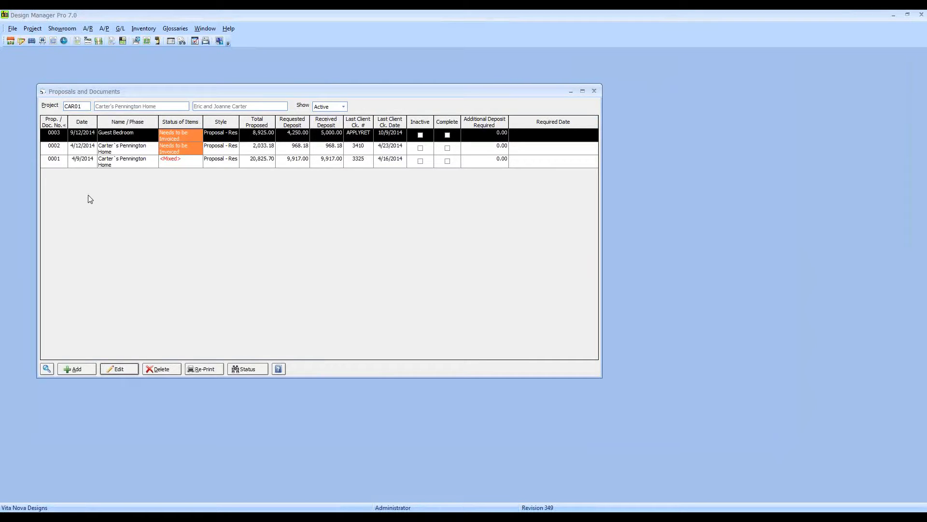
- Examine the additional deposit request options of CAR01's proposal 0001, and close the proposal and its list without making changes
click(282, 162)
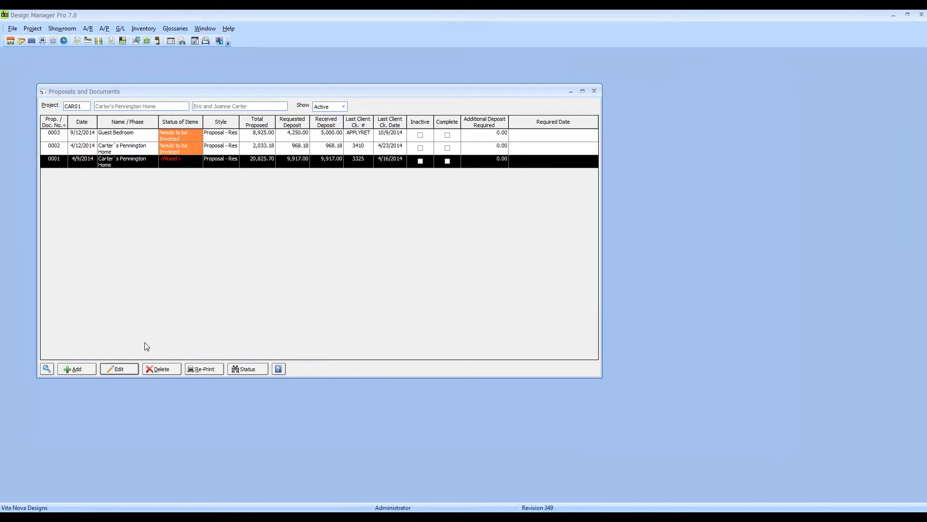
click(128, 370)
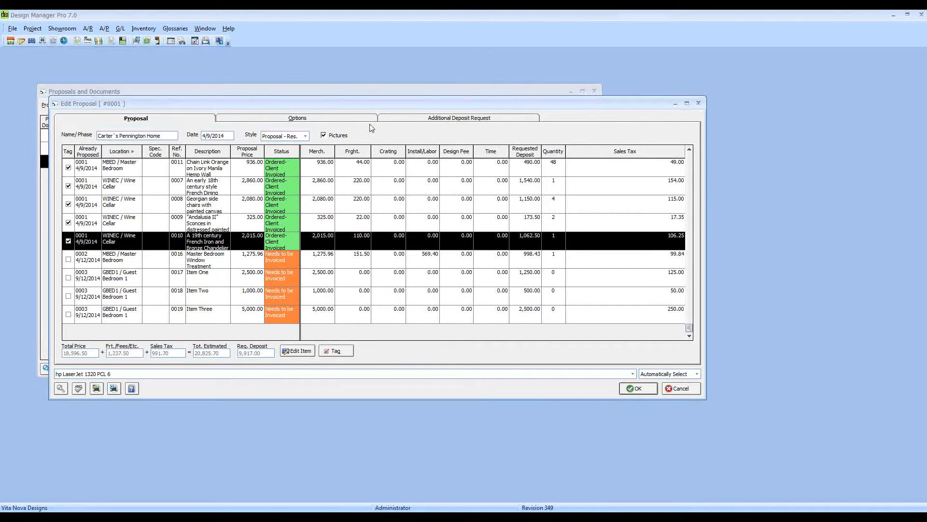
click(402, 121)
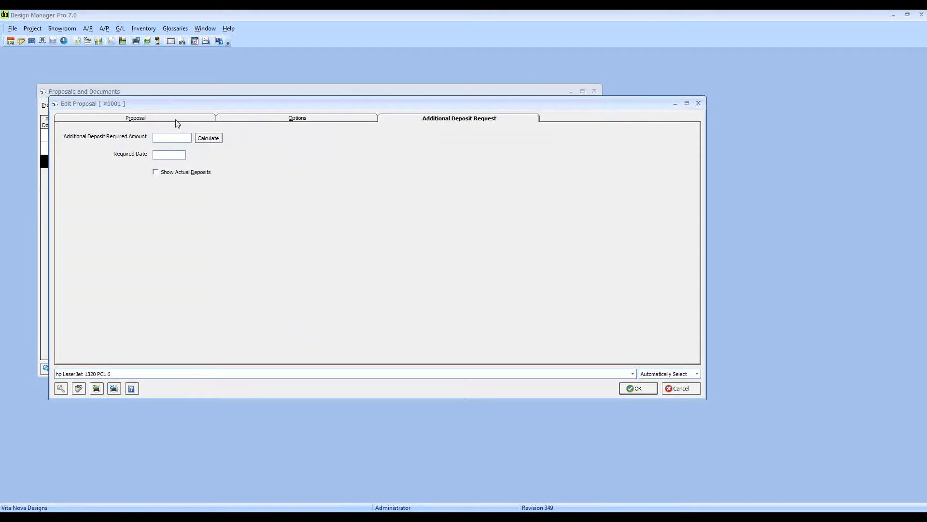
click(681, 388)
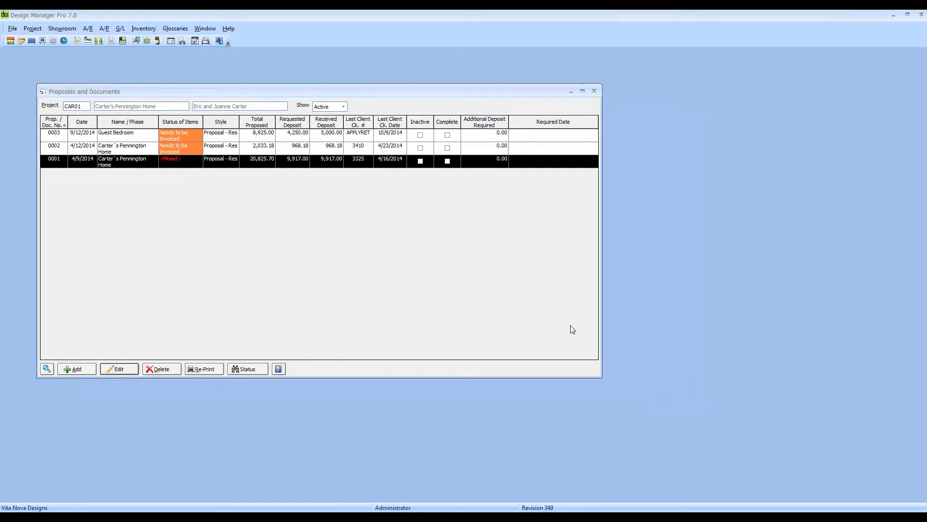
click(594, 91)
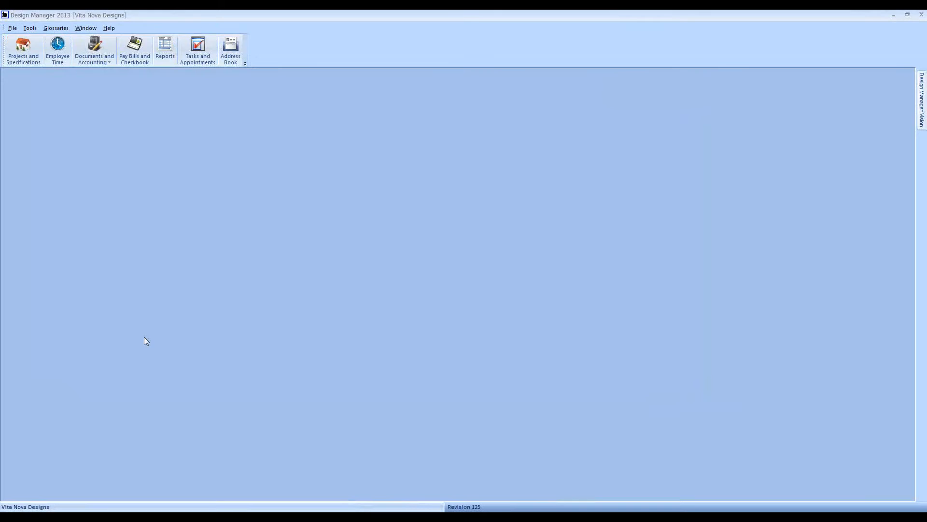
- Switch to Design Manager 2013 and create a new client invoice for project HIL01 from Documents and Accounting
click(104, 62)
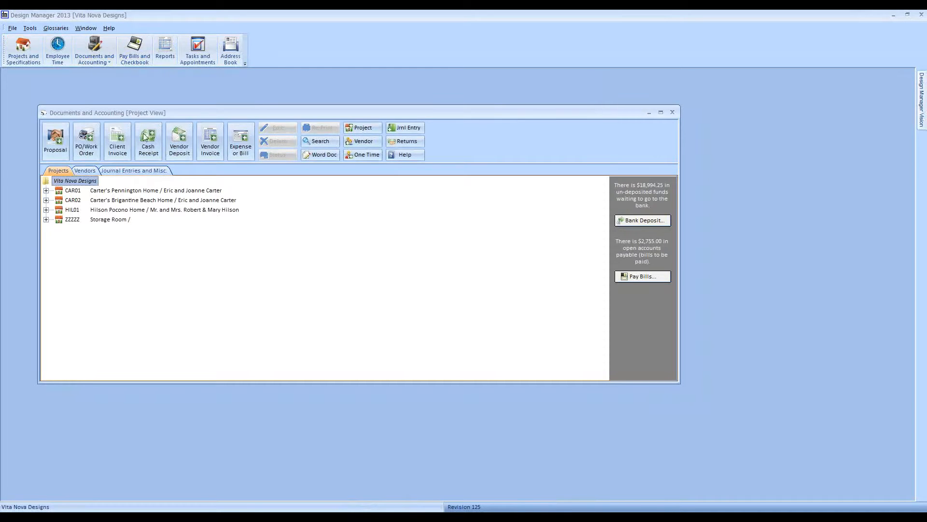
drag(128, 112, 134, 118)
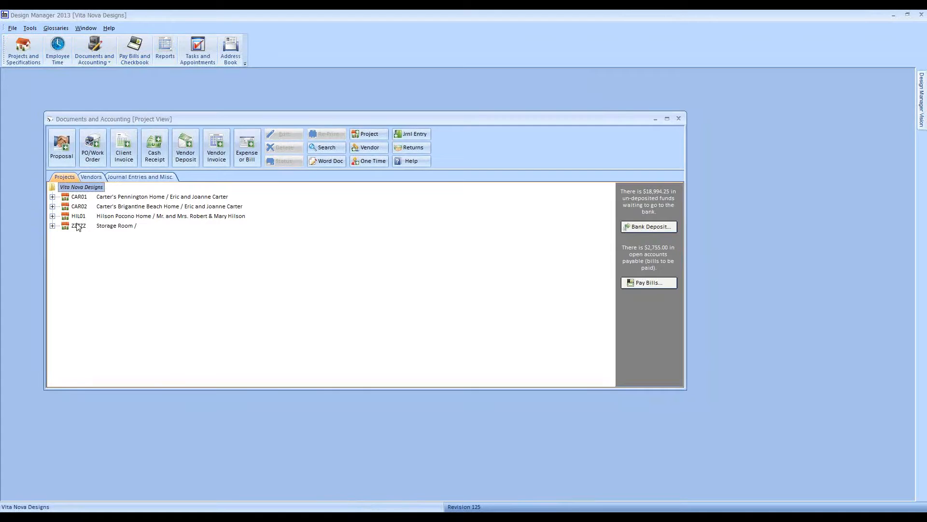
click(53, 216)
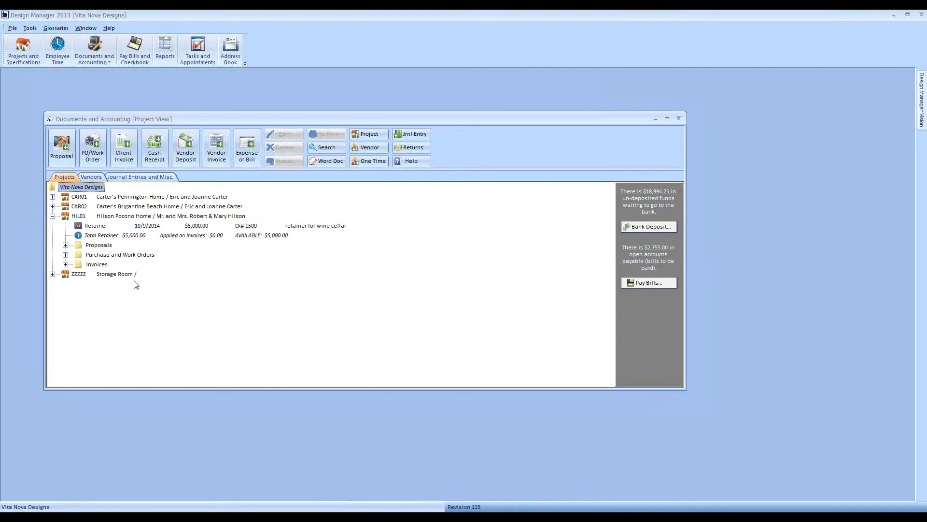
click(98, 265)
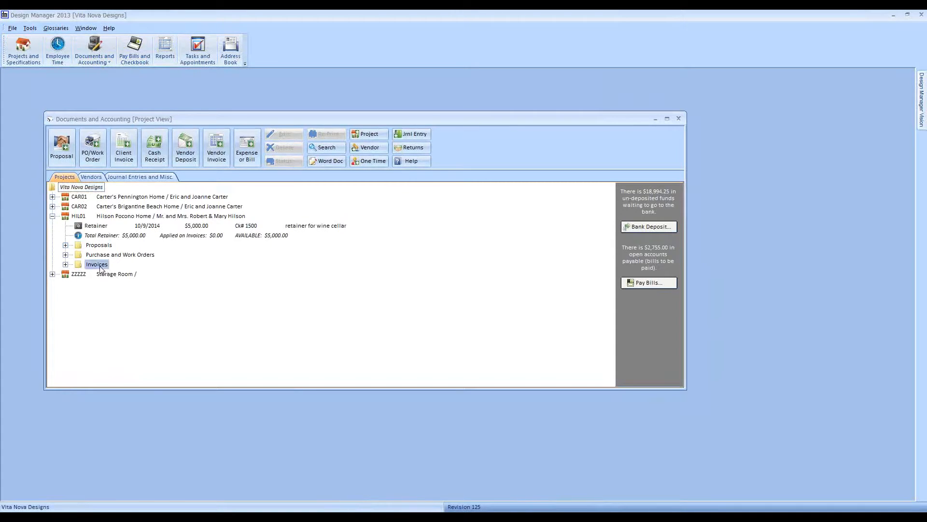
click(125, 154)
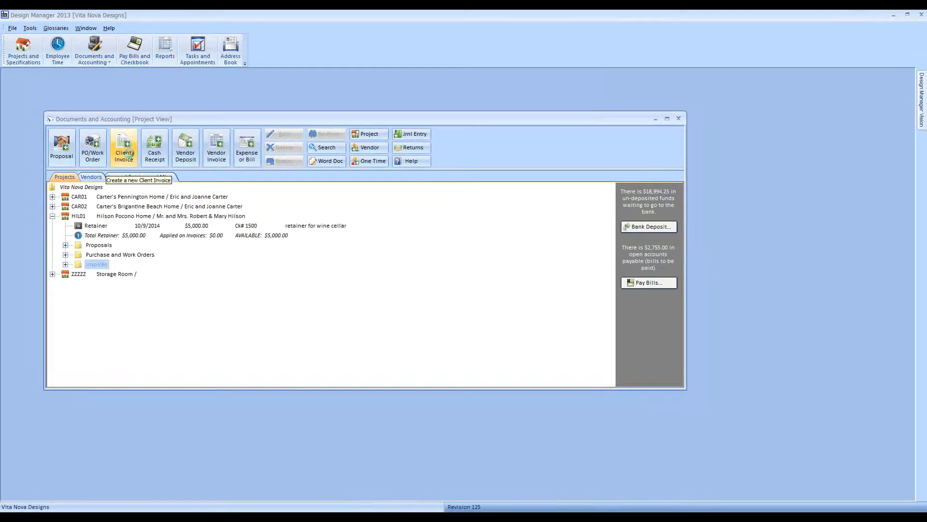
drag(247, 126, 294, 149)
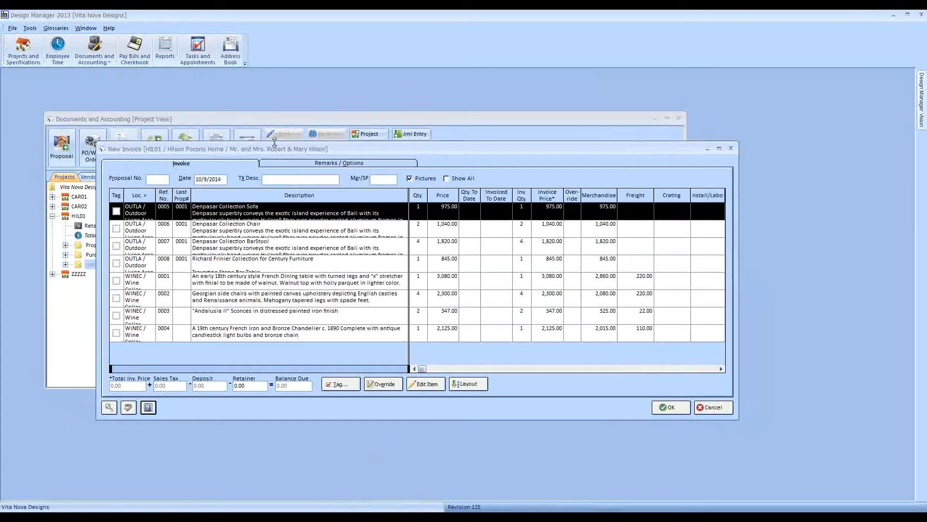
- Look up HIL01's proposal 0001 and limit the new invoice's items to it
click(163, 180)
click(110, 409)
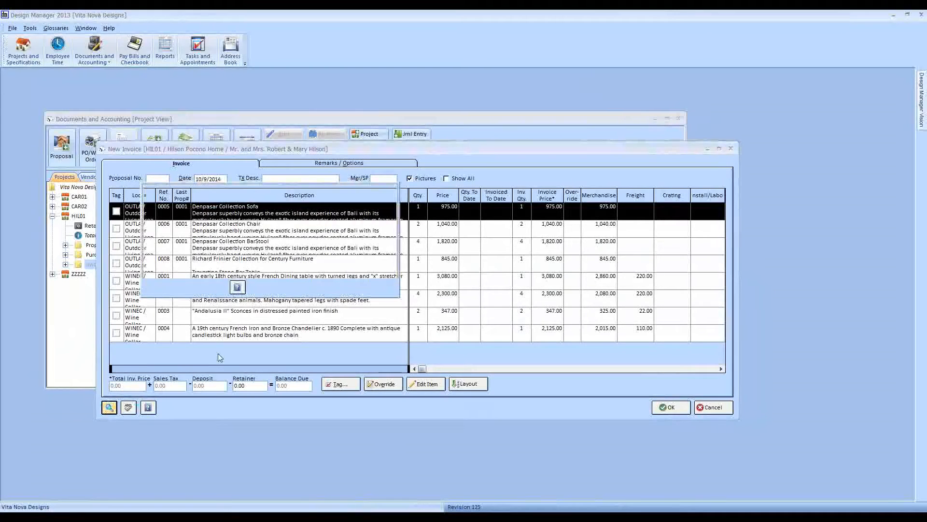
click(330, 288)
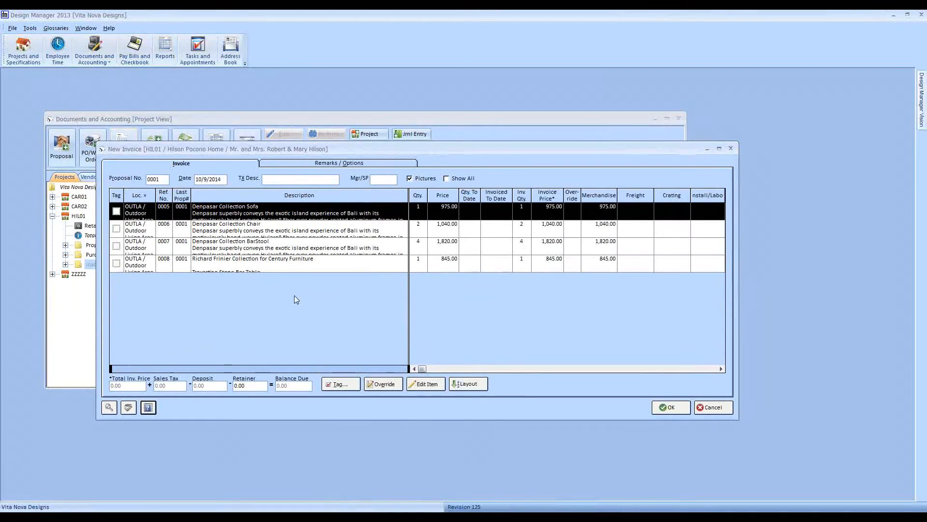
- Describe the invoice as "Inv. for Prop. 0001" and tag all of its items that are not yet invoiced
drag(96, 420, 56, 446)
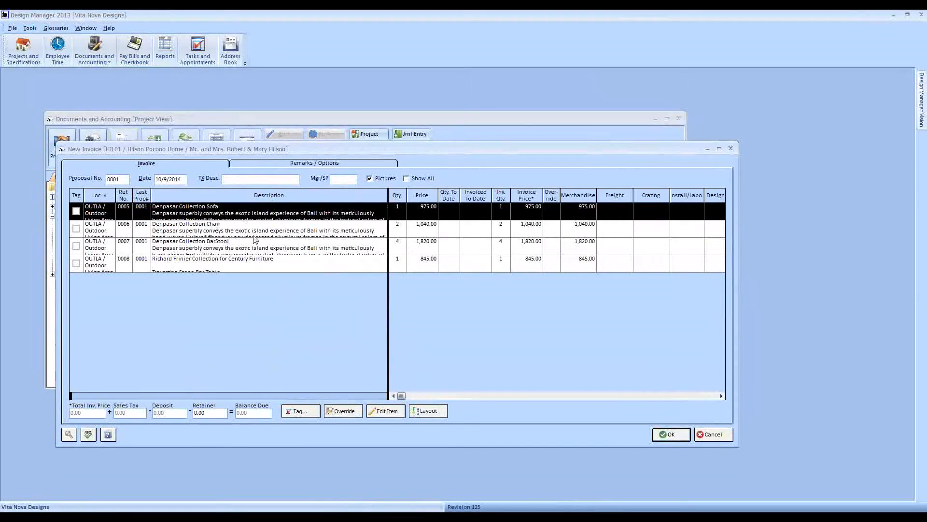
text(Invoi)
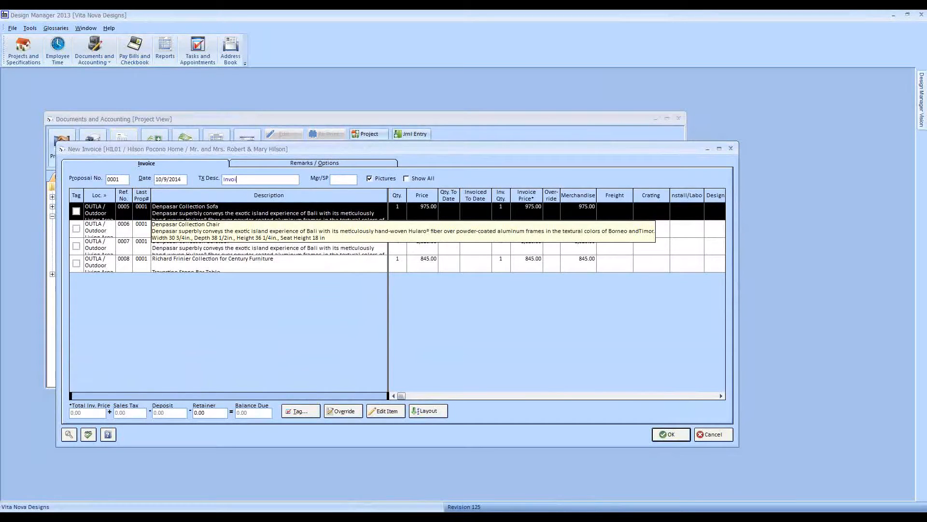
text(c. for Prop. 0001)
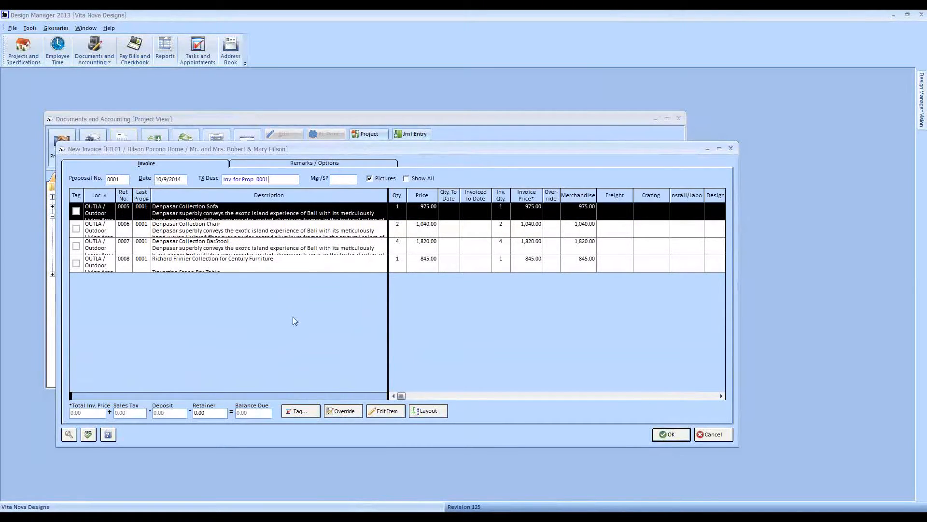
click(312, 412)
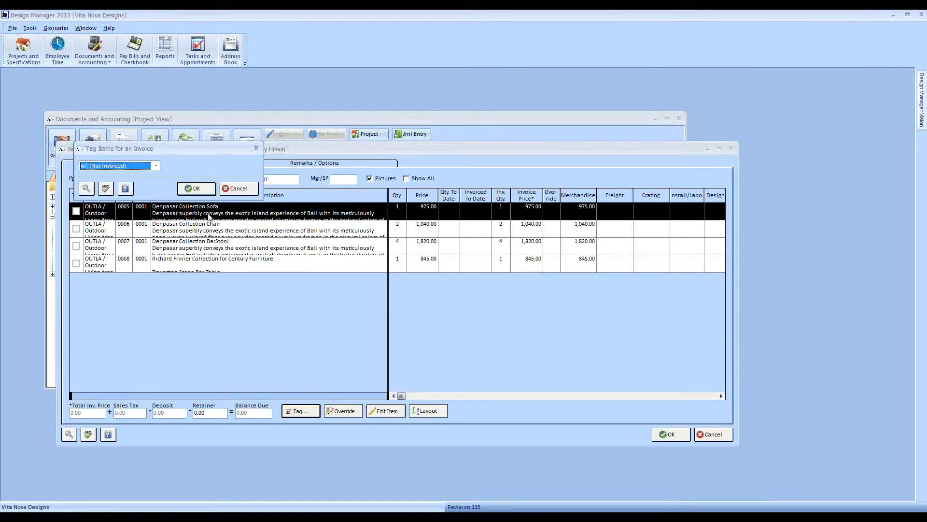
click(197, 188)
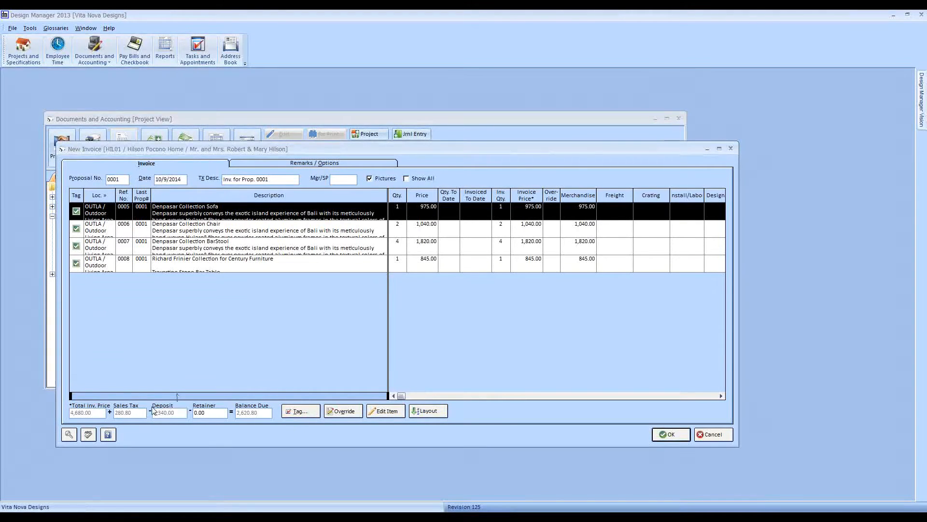
- Try to apply a retainer amount of 10000 to the invoice, and clear the entry
click(223, 412)
text(10000)
key(Tab)
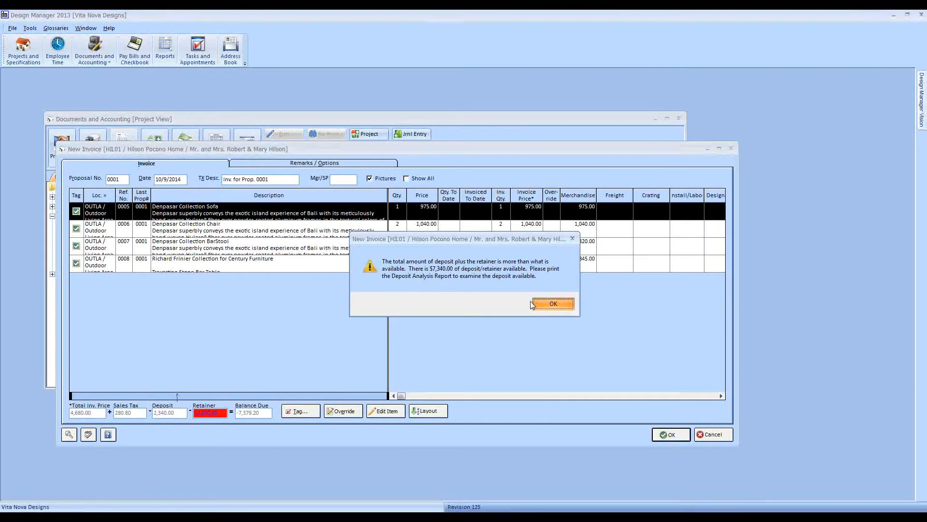
click(552, 304)
drag(226, 412, 195, 412)
key(BackSpace)
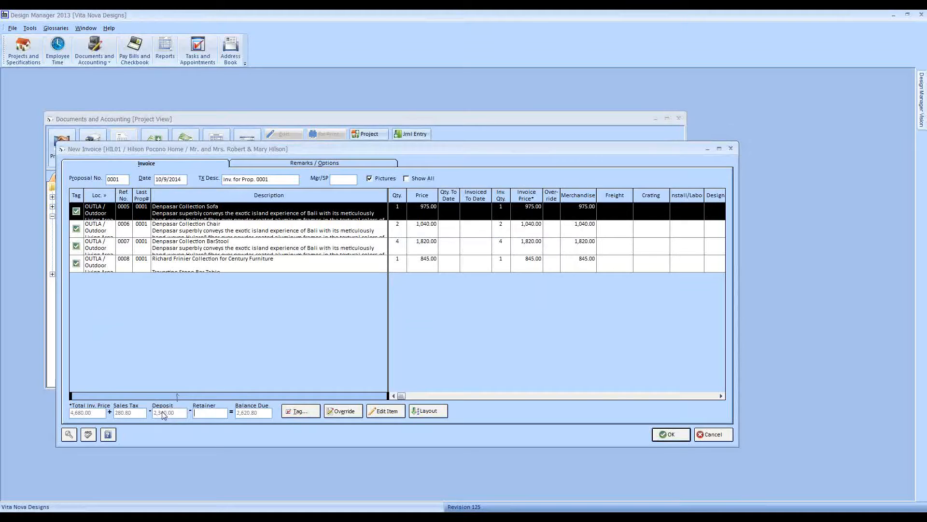
- Move the invoice window aside to check HIL01's available retainer in the project tree, and move it back
drag(153, 151, 170, 182)
mouse_move(183, 245)
mouse_down()
mouse_move(191, 259)
mouse_move(194, 232)
mouse_move(198, 256)
mouse_up()
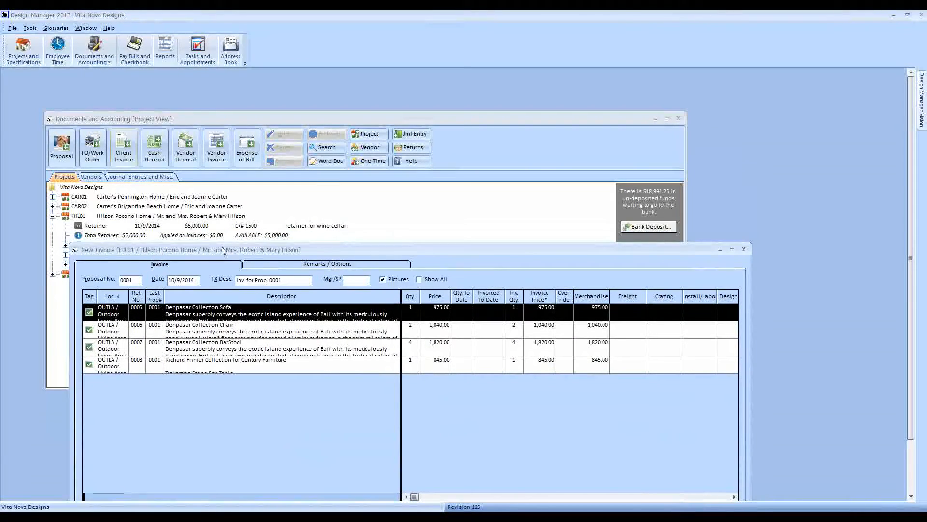
drag(267, 222, 253, 114)
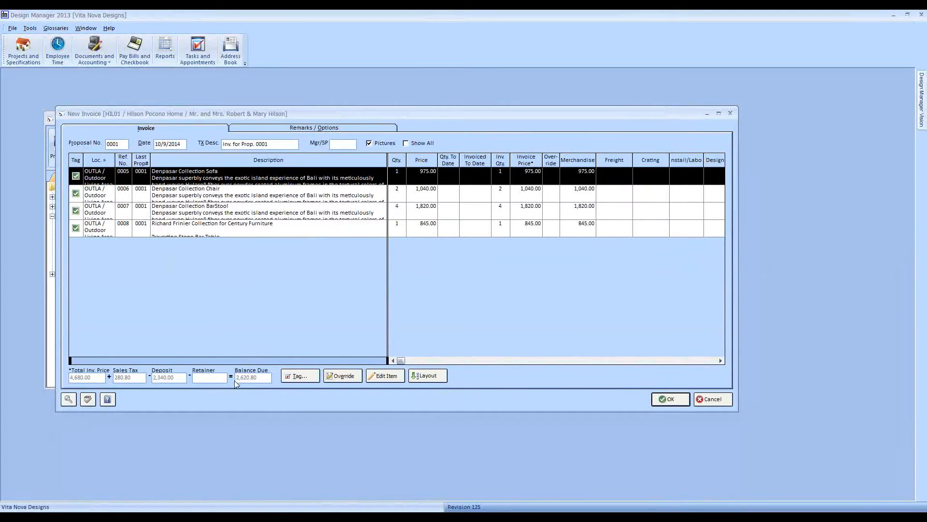
- Apply 2,620.80 of the retainer to the HIL01 invoice and submit the invoice for printing
text(2620.80)
double_click(205, 377)
click(669, 399)
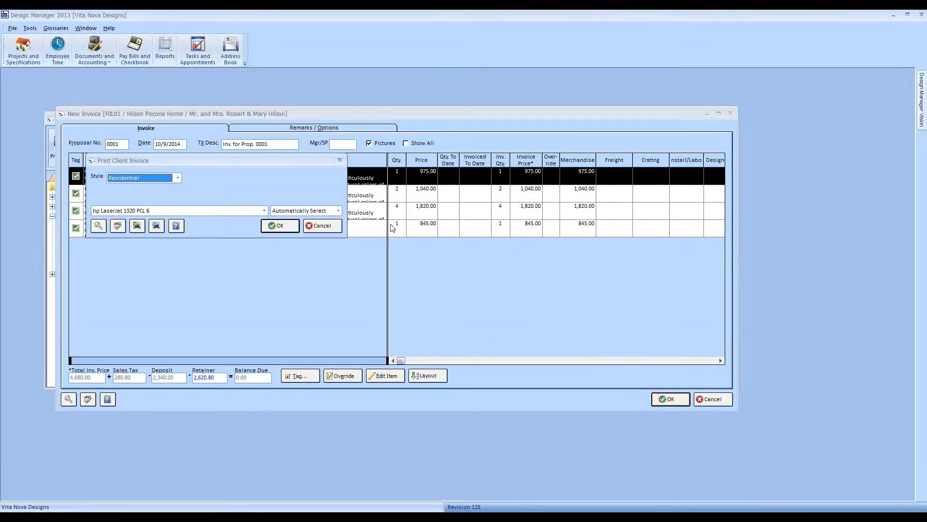
- Preview the invoice in the Residential style through to the totals on its last page, and accept it
click(292, 225)
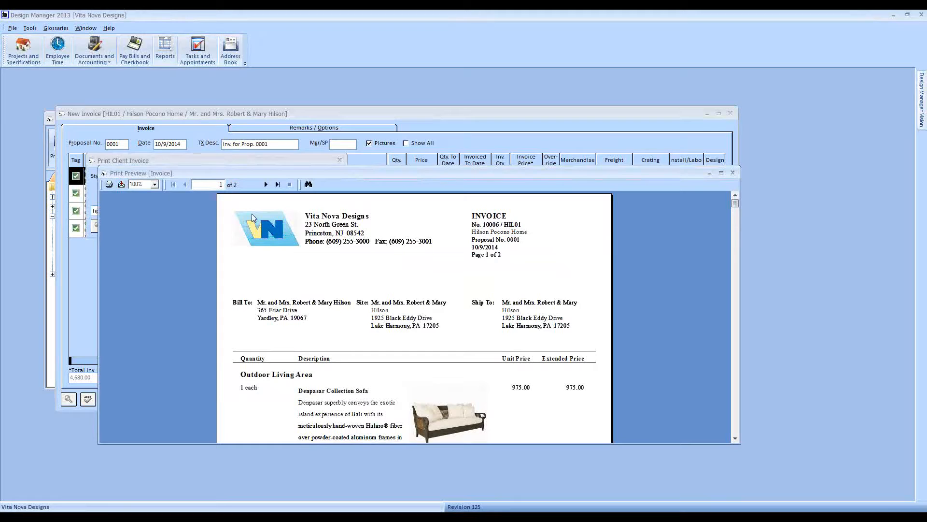
click(266, 184)
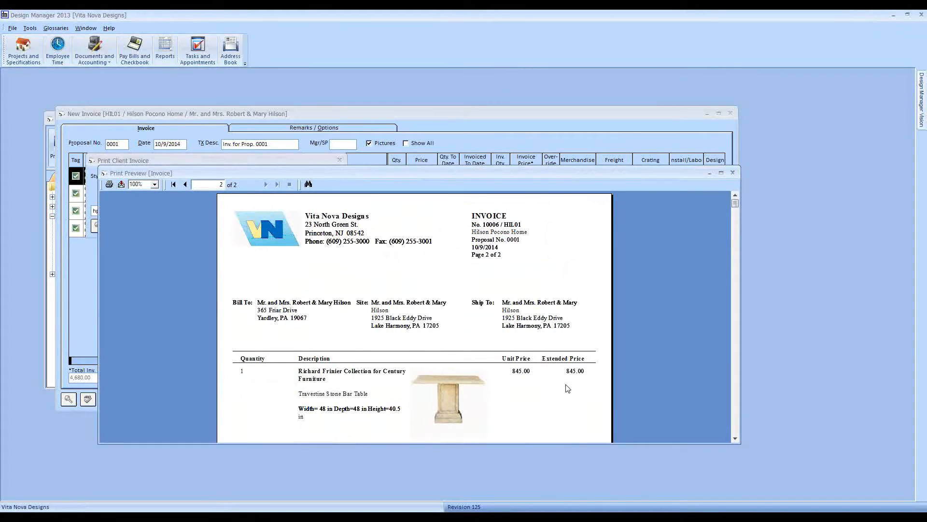
scroll(569, 376, down, 10)
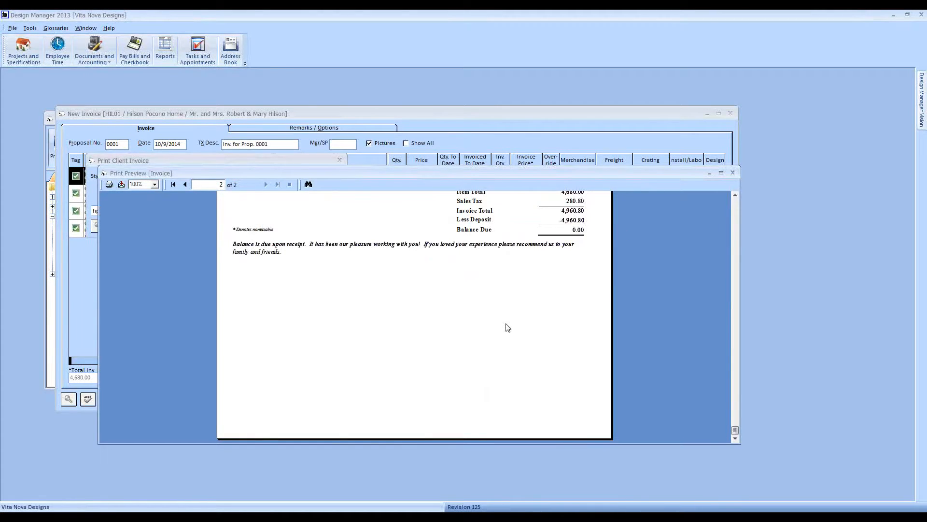
click(732, 172)
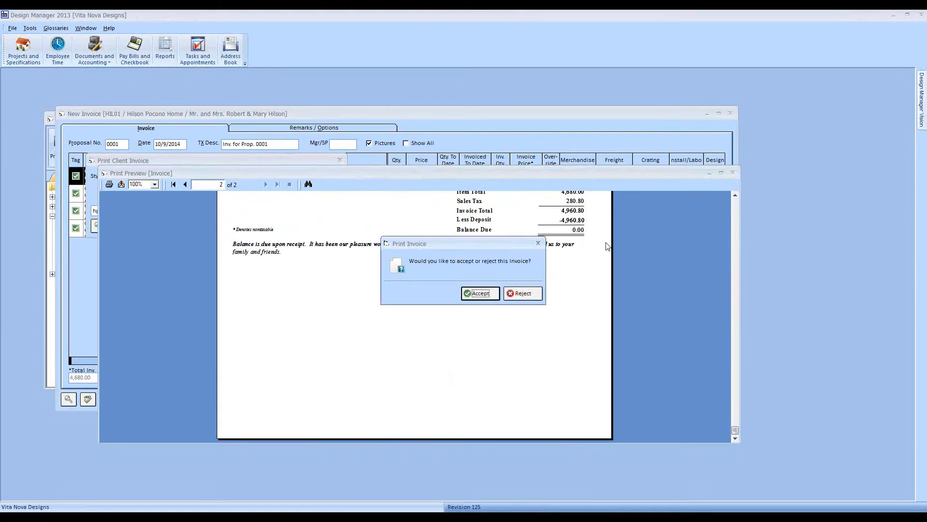
click(479, 293)
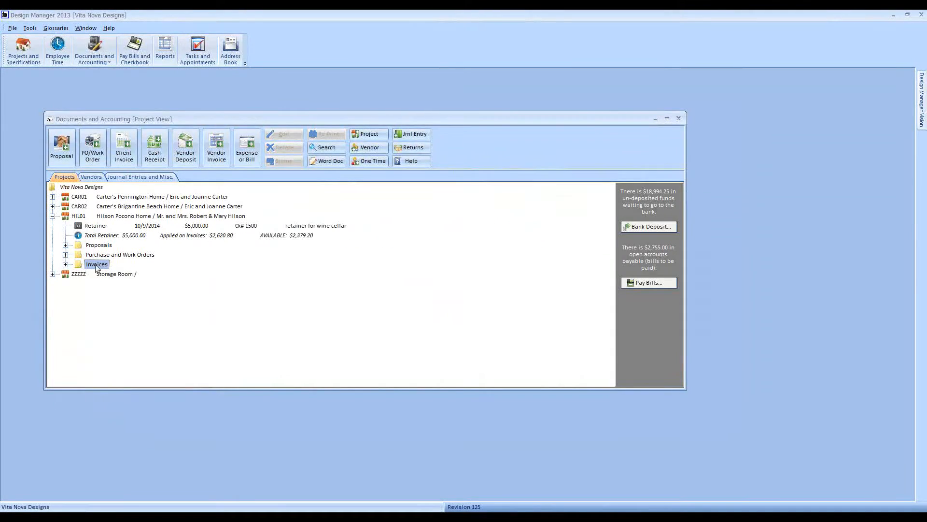
- Examine the new invoice among HIL01's paid and closed invoices, and the project's retainer summary
click(66, 265)
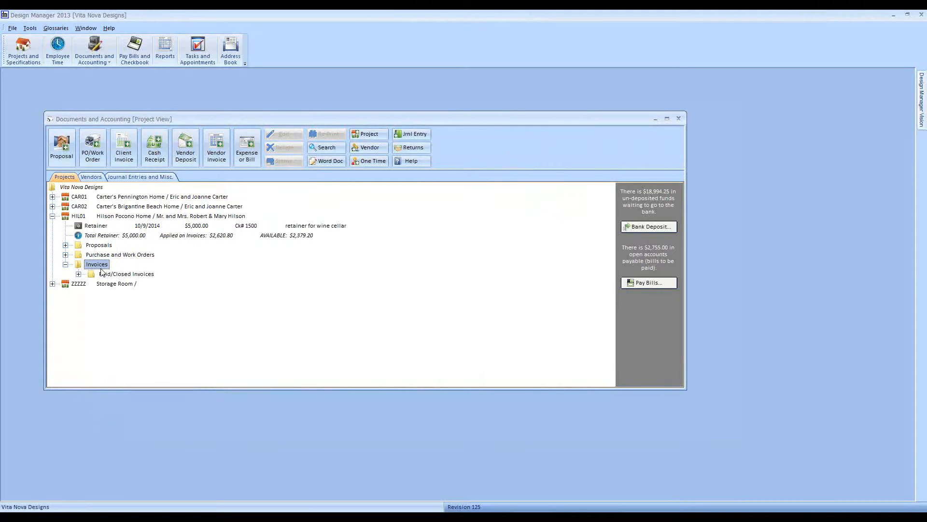
click(78, 274)
click(131, 288)
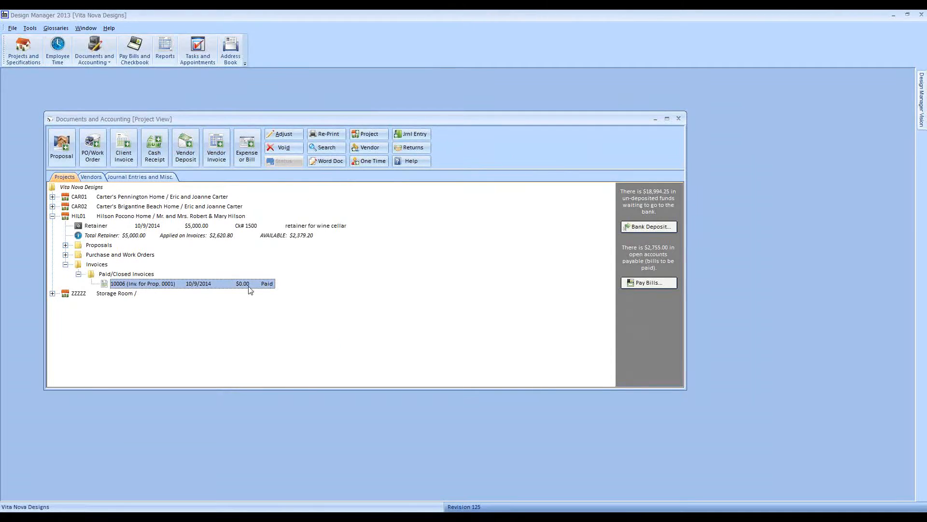
click(144, 236)
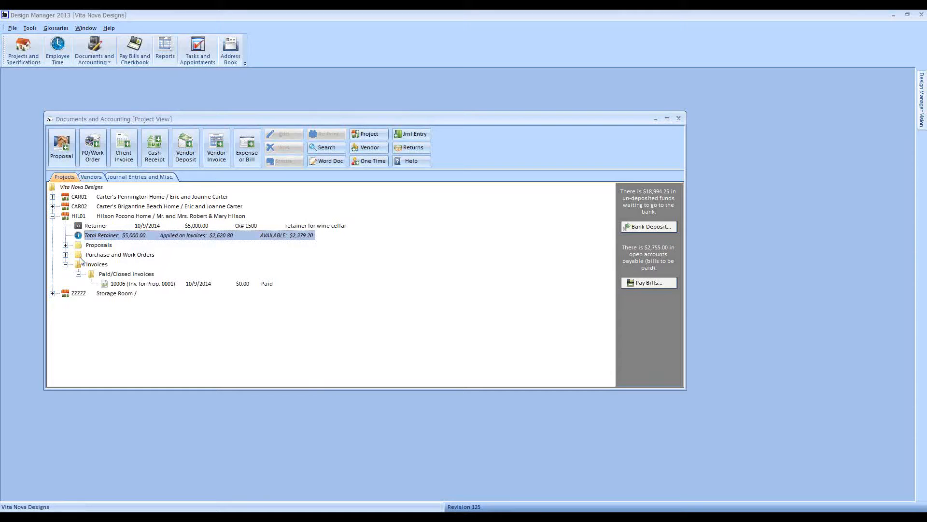
- Examine the received and applied deposits in the status of HIL01's proposal 0001, Outdoor Living Area, and close it without changes
click(66, 245)
click(147, 255)
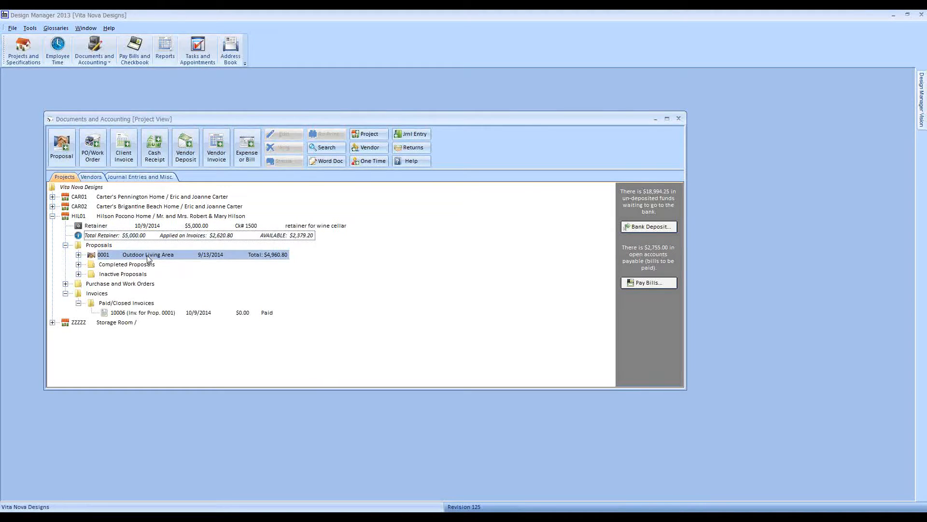
click(296, 161)
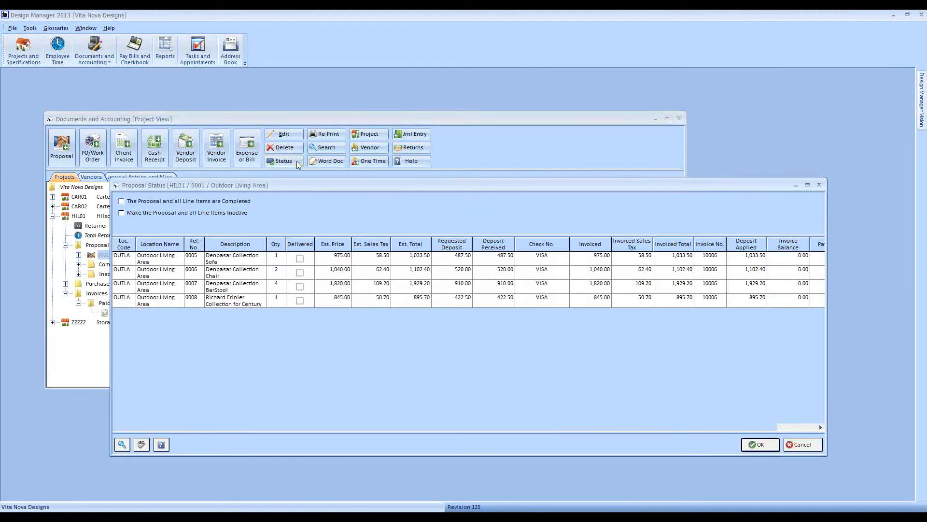
drag(352, 185, 299, 168)
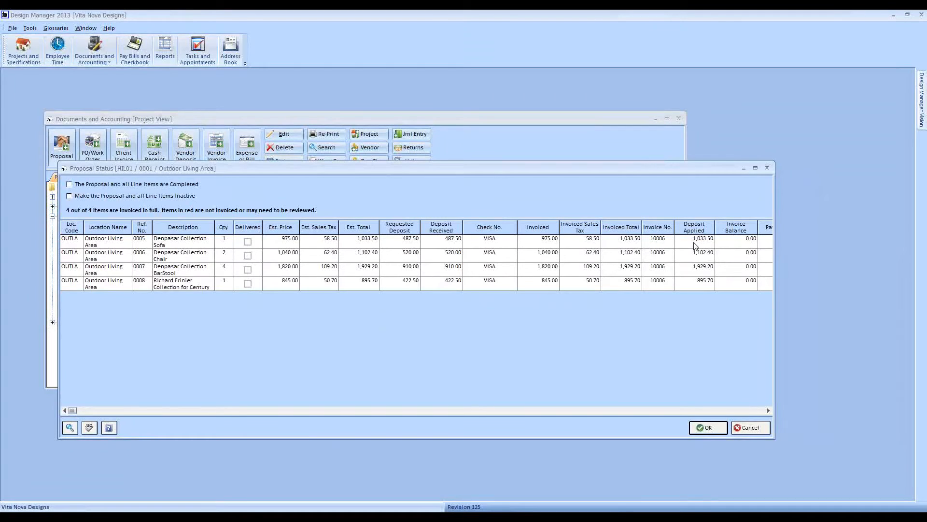
click(692, 288)
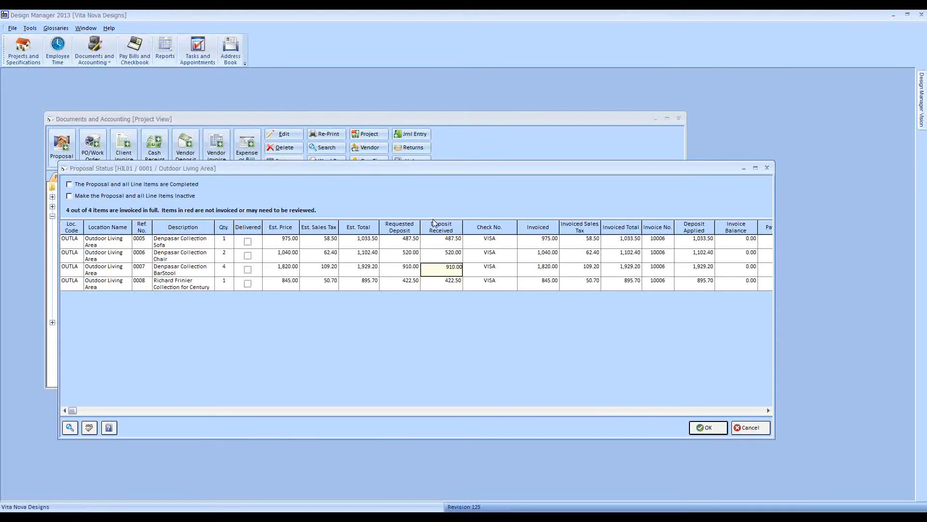
click(749, 427)
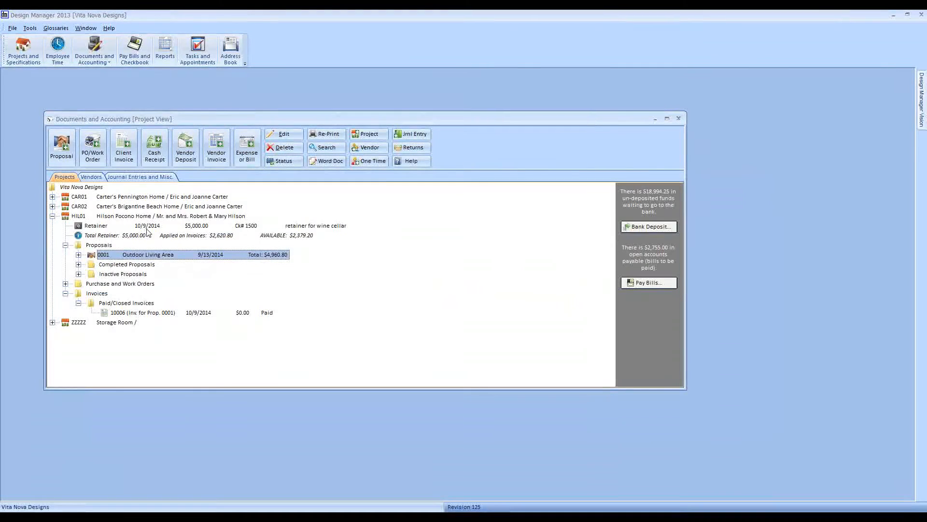
- Review project HIL01's status for its deposits, retainers and invoices against the retainer summary in the project tree, and cancel out
click(284, 134)
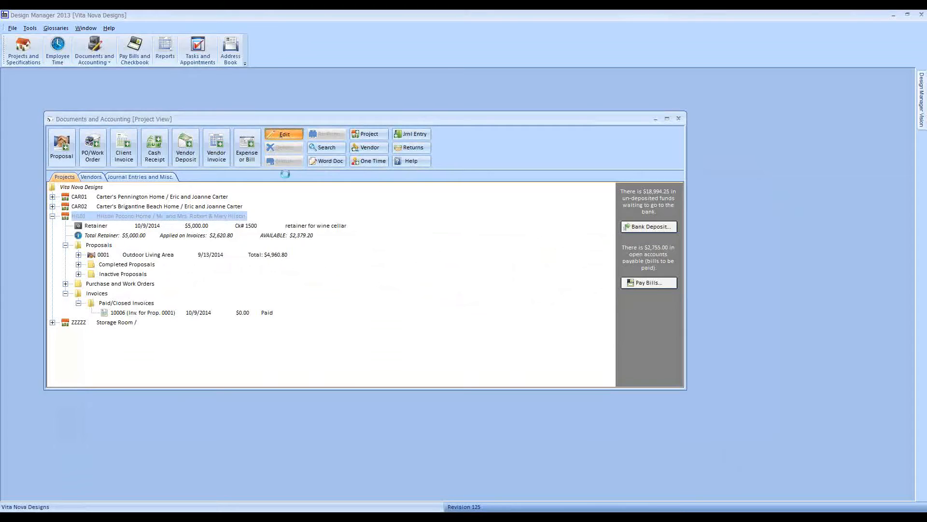
click(348, 212)
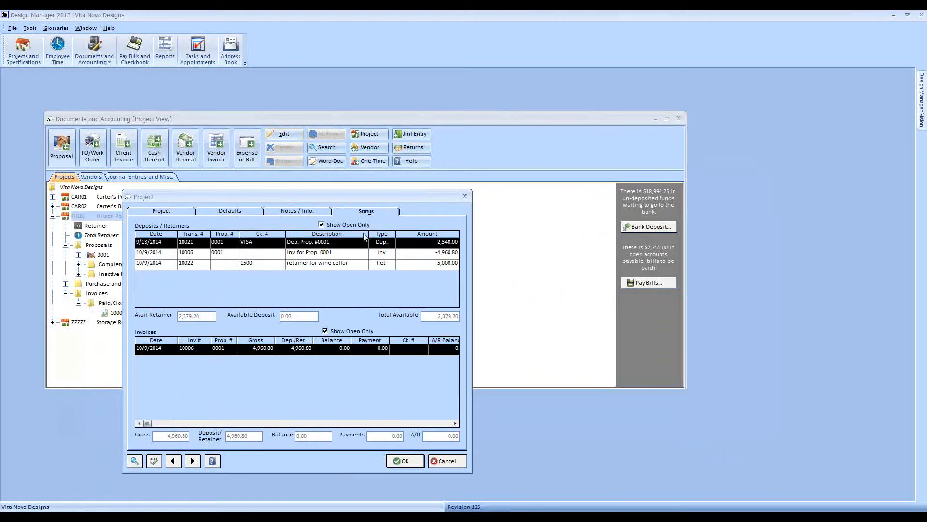
drag(298, 196, 256, 251)
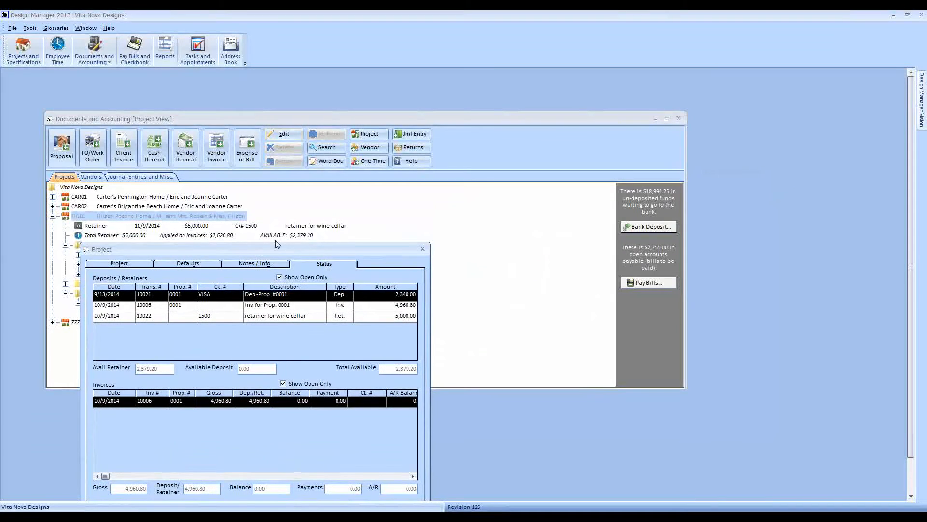
drag(218, 253, 268, 178)
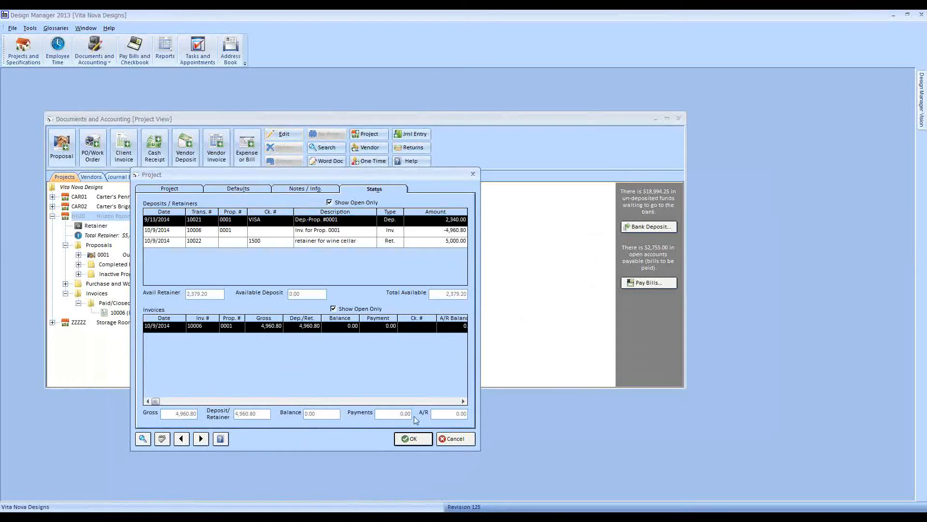
click(459, 444)
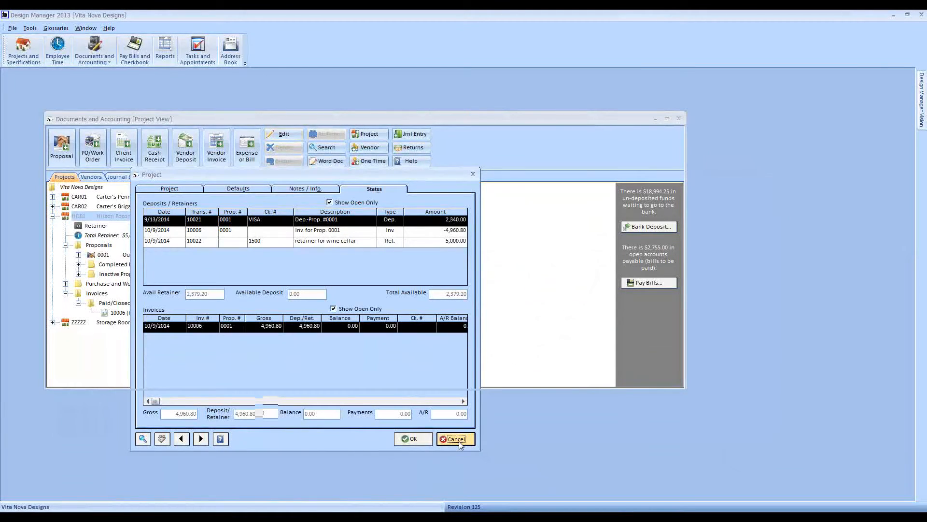
- Close the documents and accounting window, switch to Design Manager Pro 7.0, and list the proposals of project CAR02
click(680, 119)
click(422, 518)
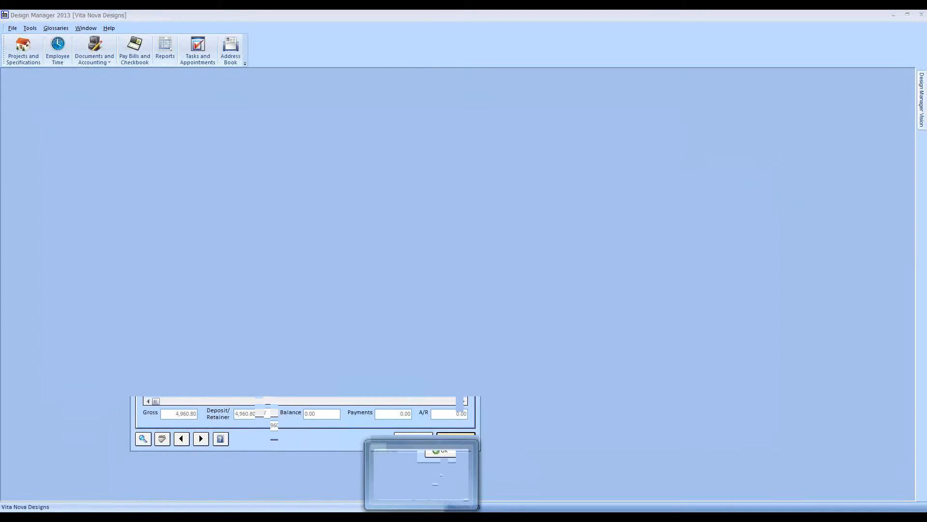
click(421, 473)
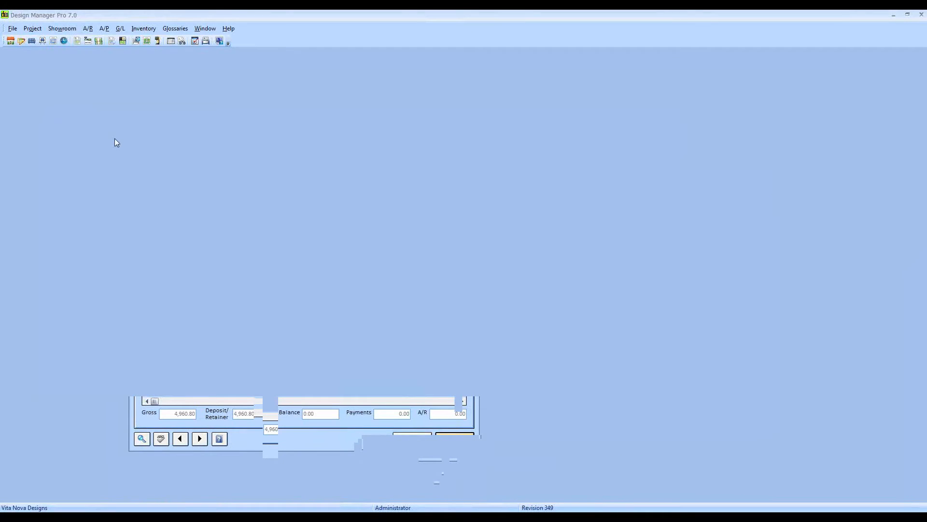
click(42, 41)
text(CAR02)
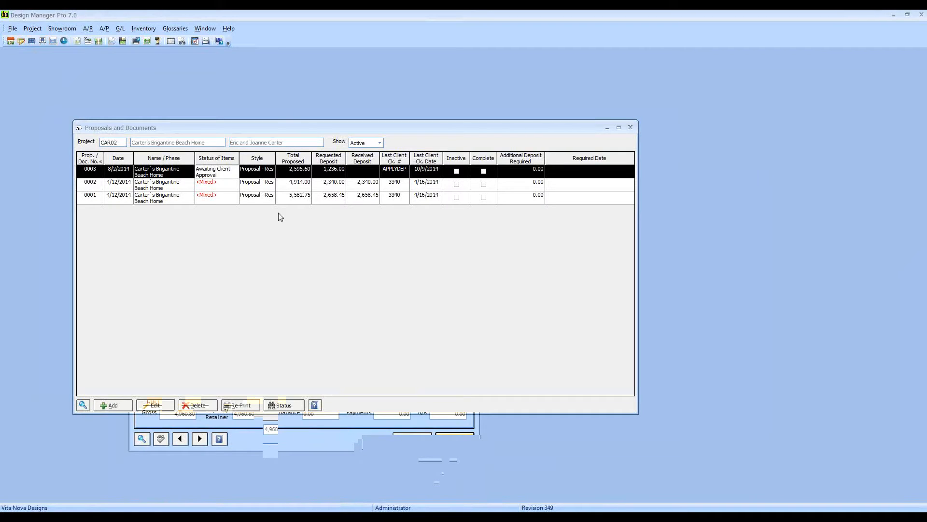
- Examine the status of CAR02's proposal 0001 item by item, including received deposits, invoiced amounts, applied deposits and payments, and close it
click(259, 199)
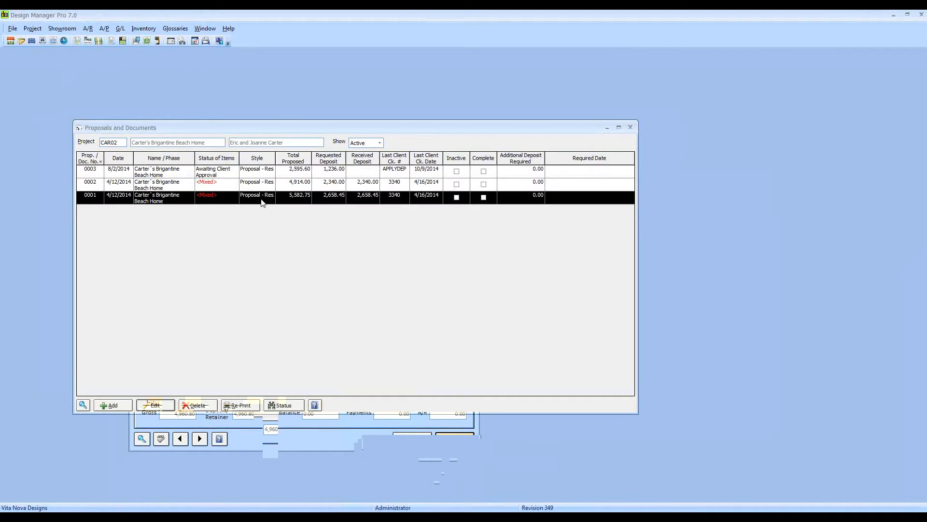
click(284, 404)
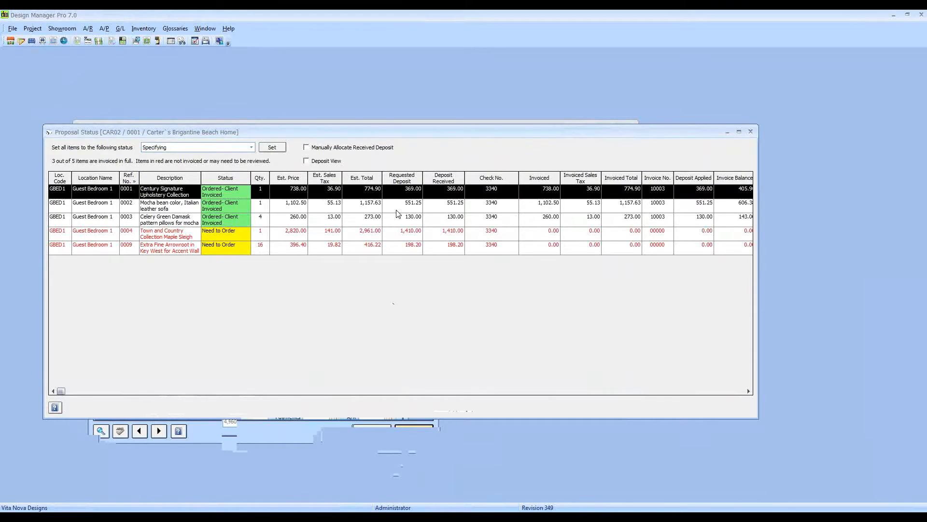
click(303, 209)
click(302, 217)
click(303, 200)
click(302, 190)
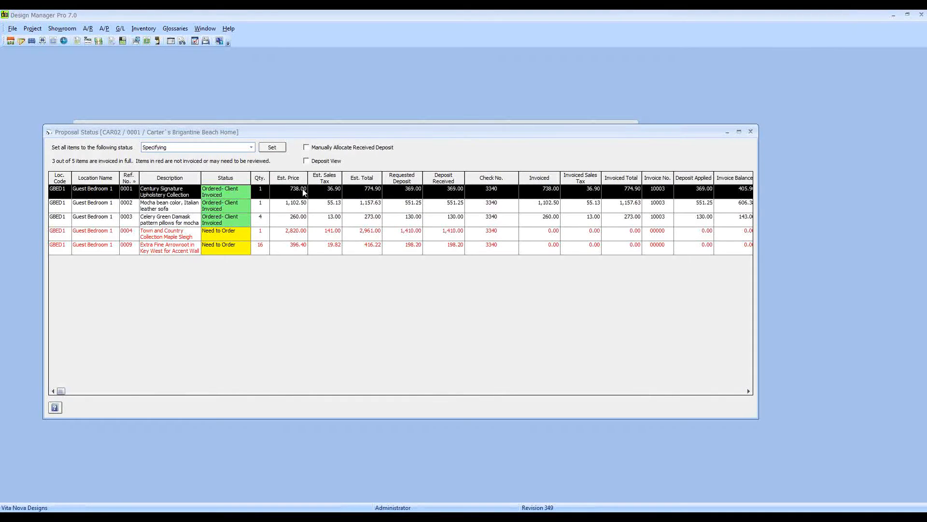
click(452, 236)
key(Down)
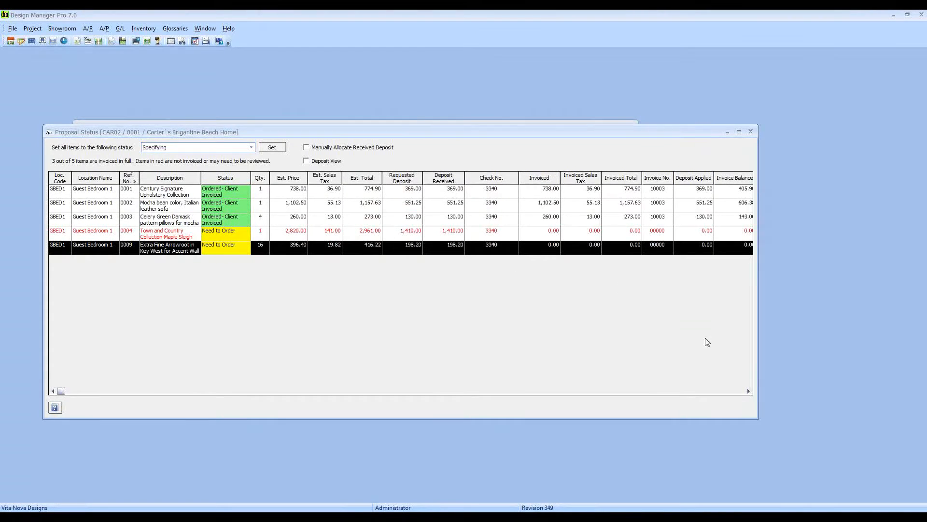
click(748, 391)
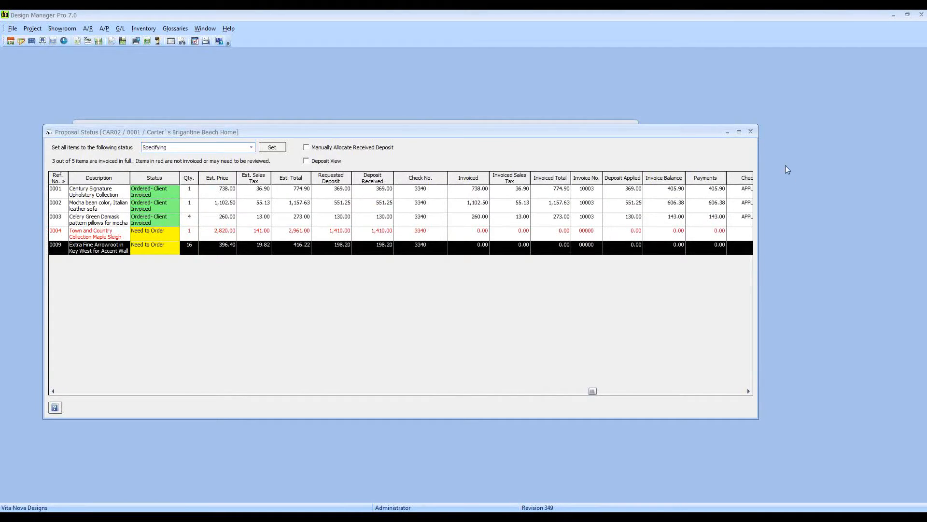
click(751, 134)
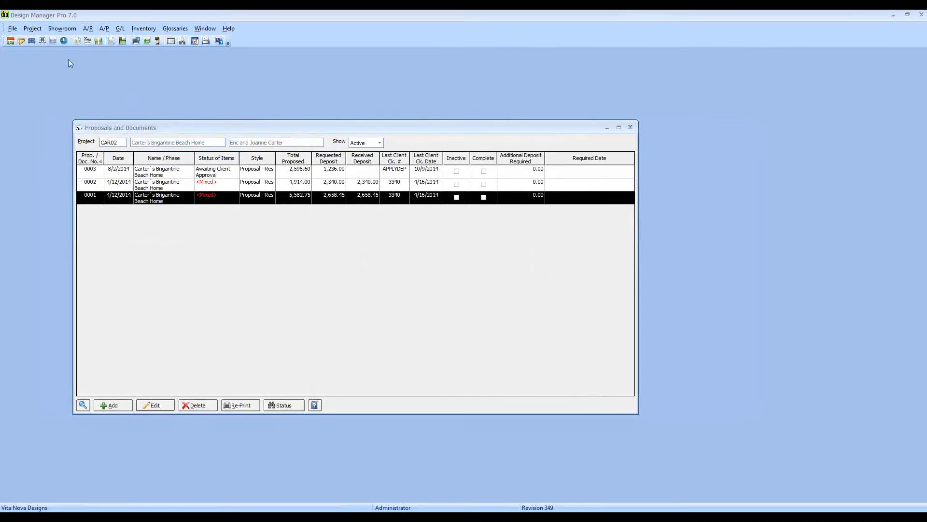
- Check the proposal deposit and client invoice status of item 0001 in CAR02's specifications, and close the item, specifications and proposals windows
click(30, 40)
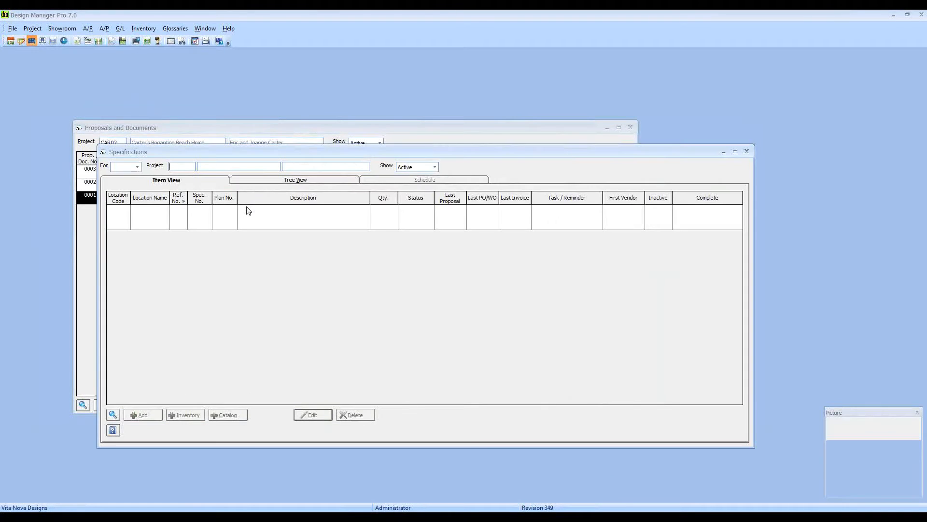
text(CAR02)
key(Tab)
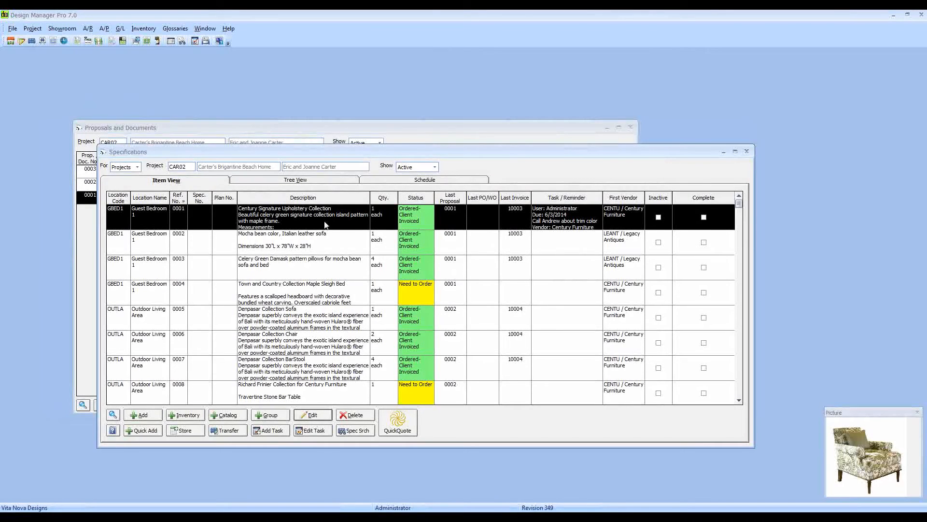
click(330, 414)
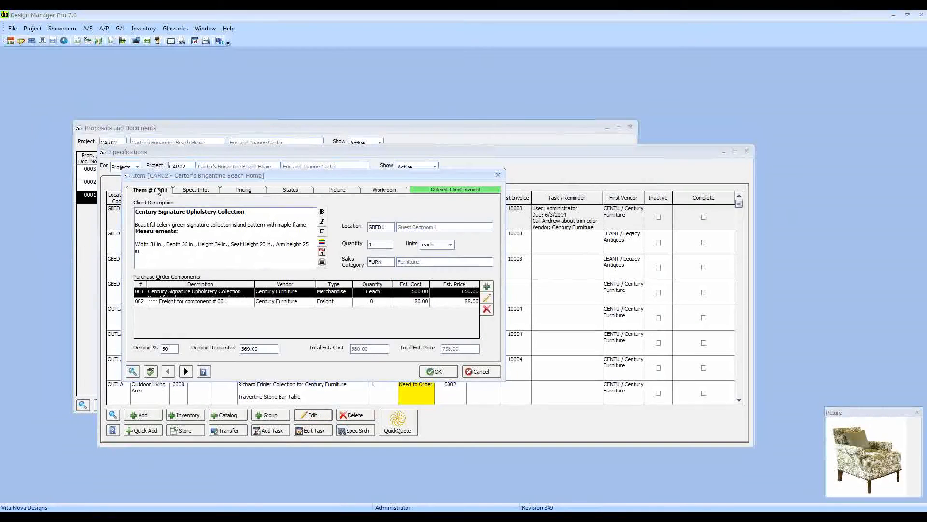
click(291, 190)
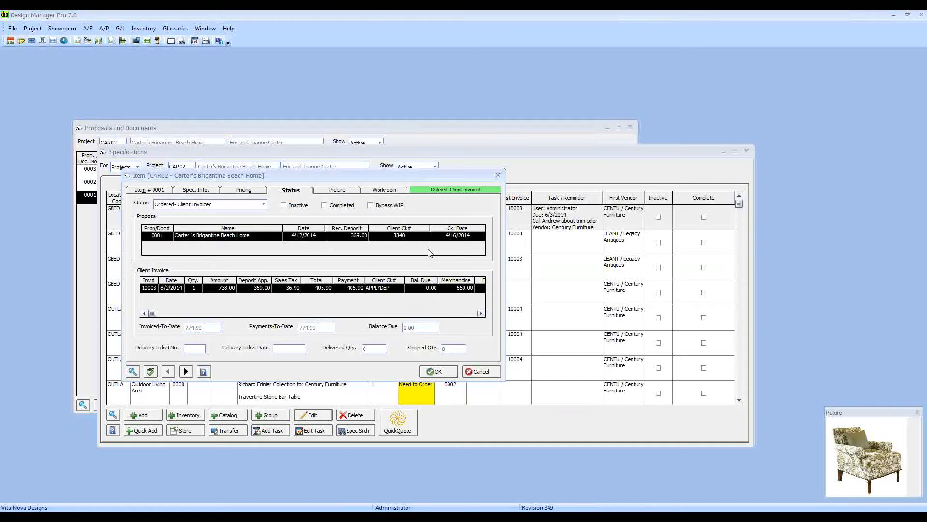
click(489, 372)
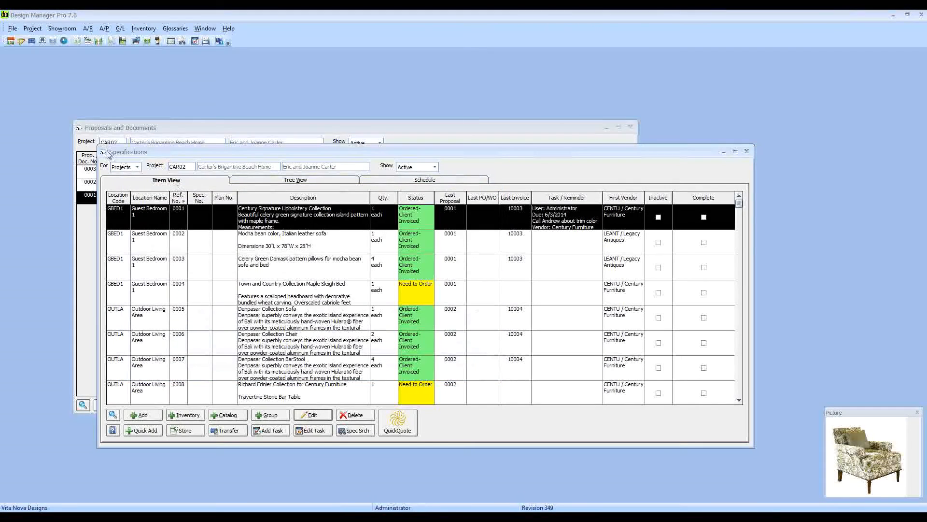
double_click(103, 152)
double_click(79, 128)
- Review project CAR01's status summary, its deposits and retainers, and its open invoices, and close the status and projects windows
click(10, 41)
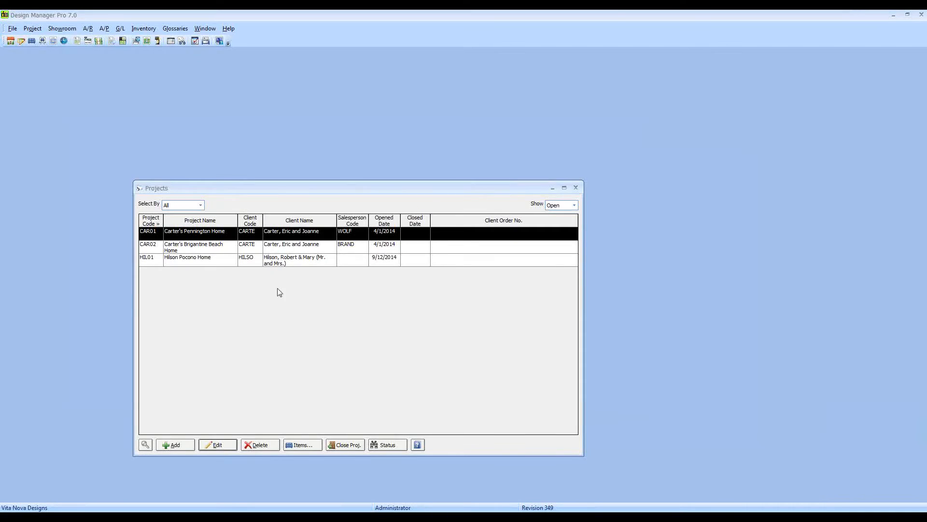
click(389, 444)
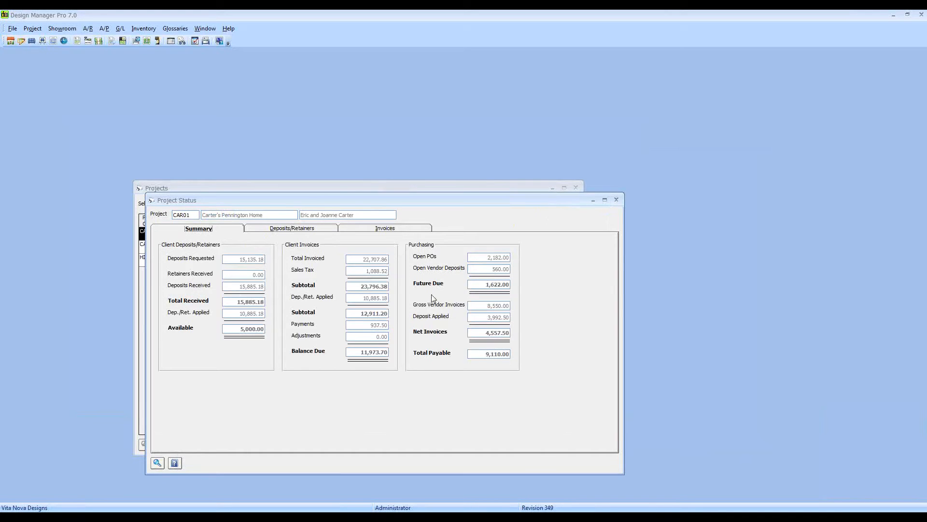
click(309, 228)
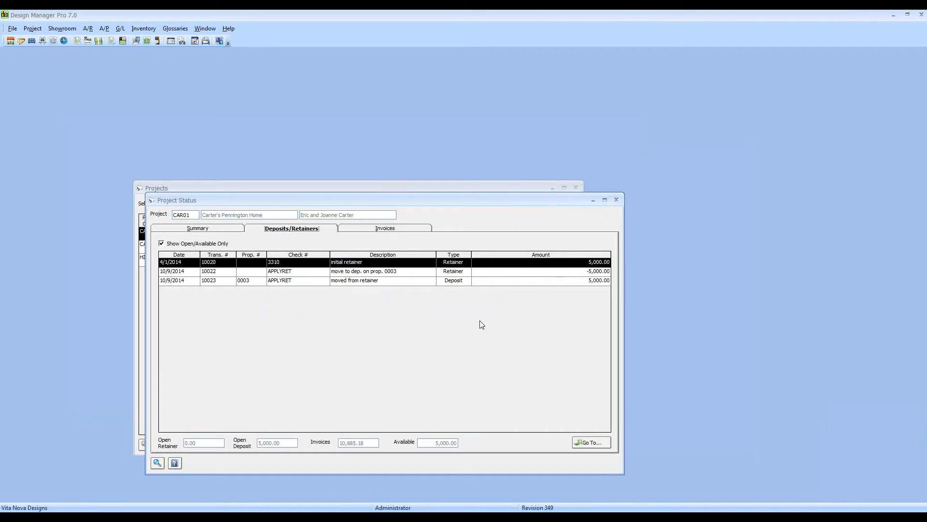
click(361, 231)
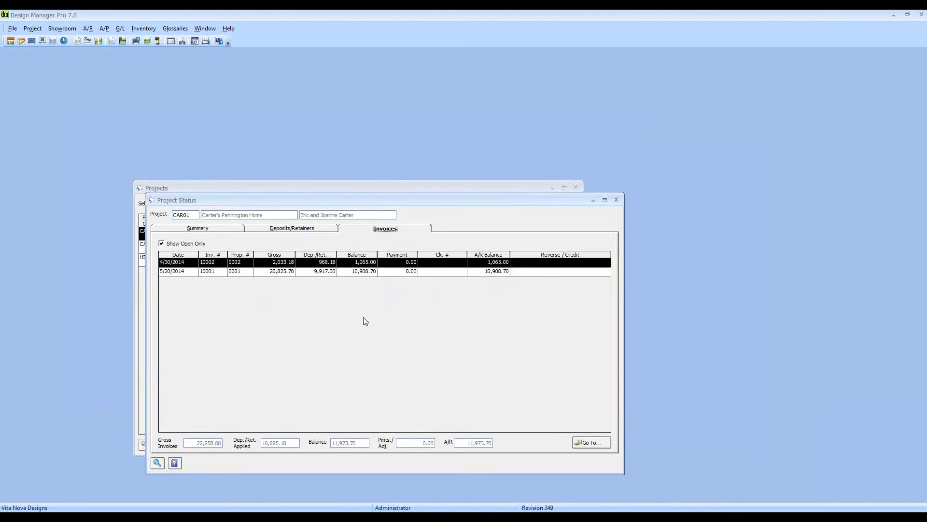
click(317, 271)
key(Up)
click(616, 201)
click(576, 188)
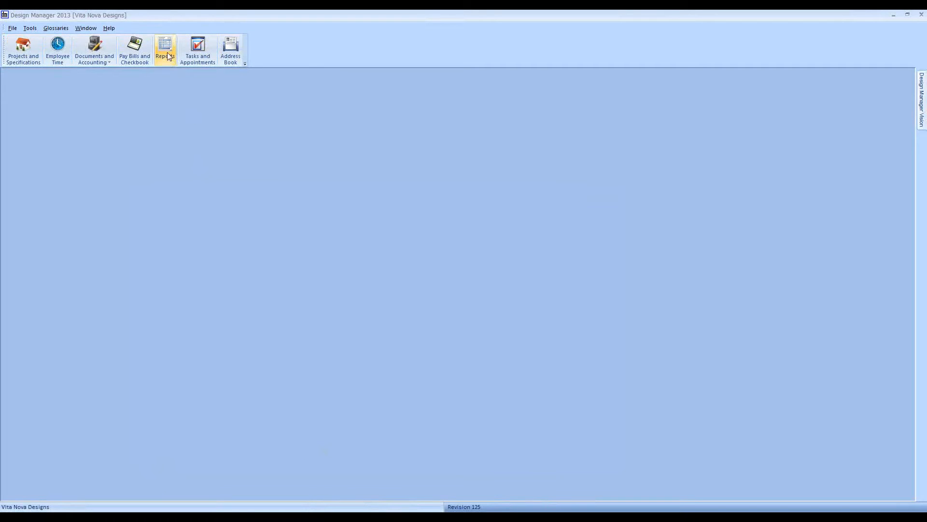
- Look through the accounts receivable reports in Design Manager 2013, viewing the Aged Accounts Receivable and Open Client Deposit descriptions
click(169, 56)
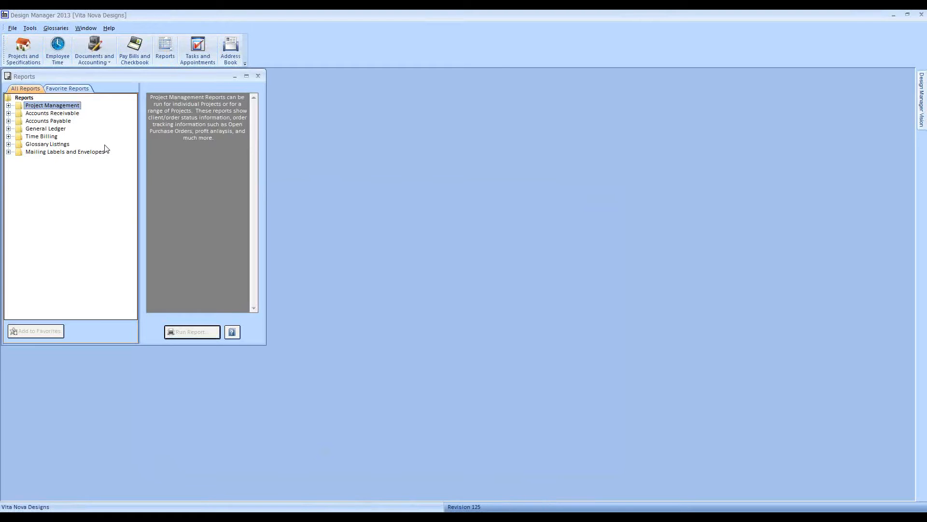
drag(88, 77, 99, 85)
click(21, 121)
click(78, 130)
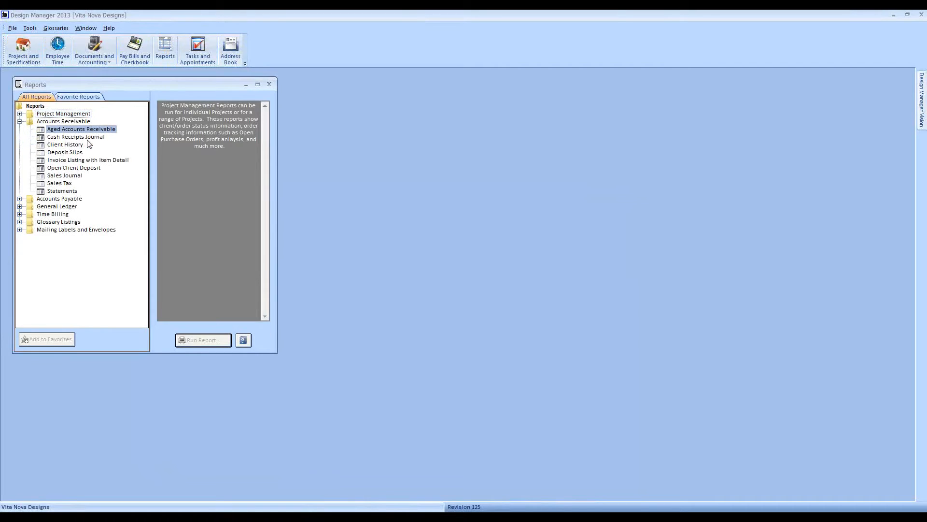
click(91, 169)
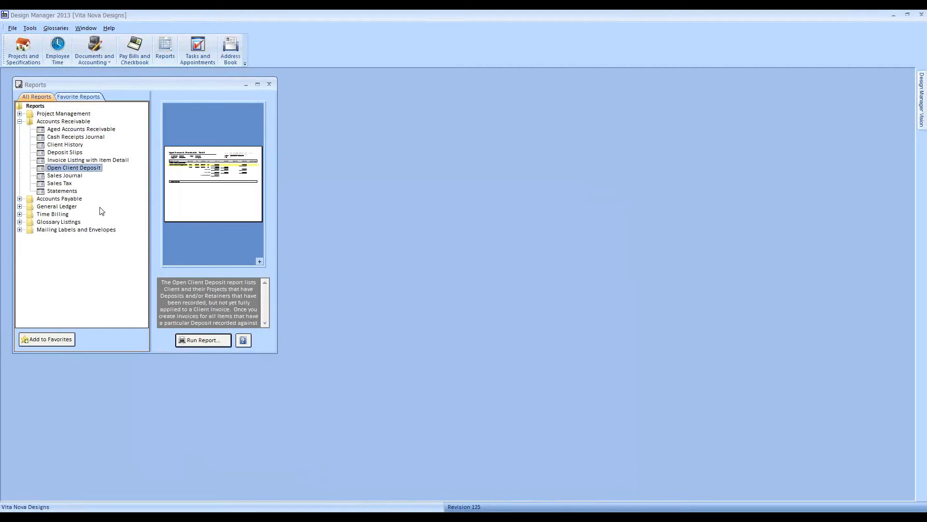
- Look through the accounts payable reports, viewing the Aged Accounts Payable, Open Vendor Deposit and Work In Process entries
click(20, 199)
click(75, 223)
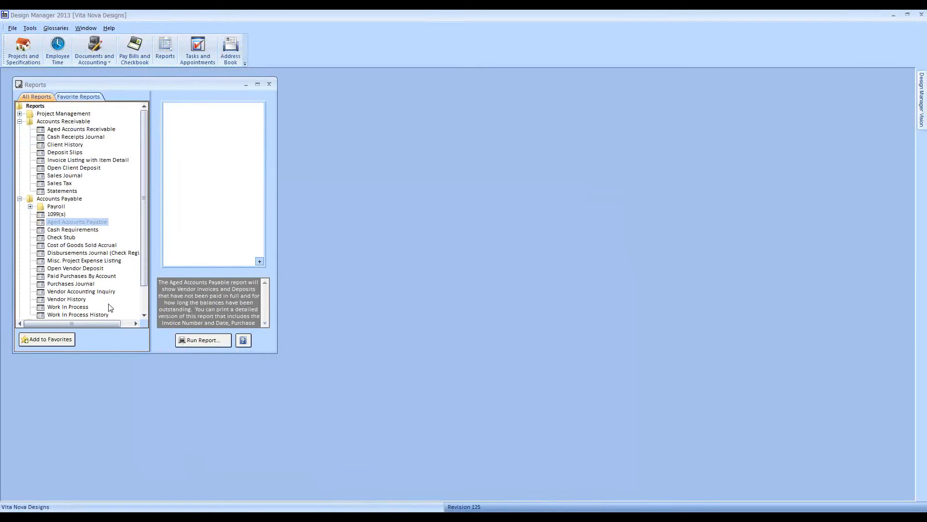
click(86, 269)
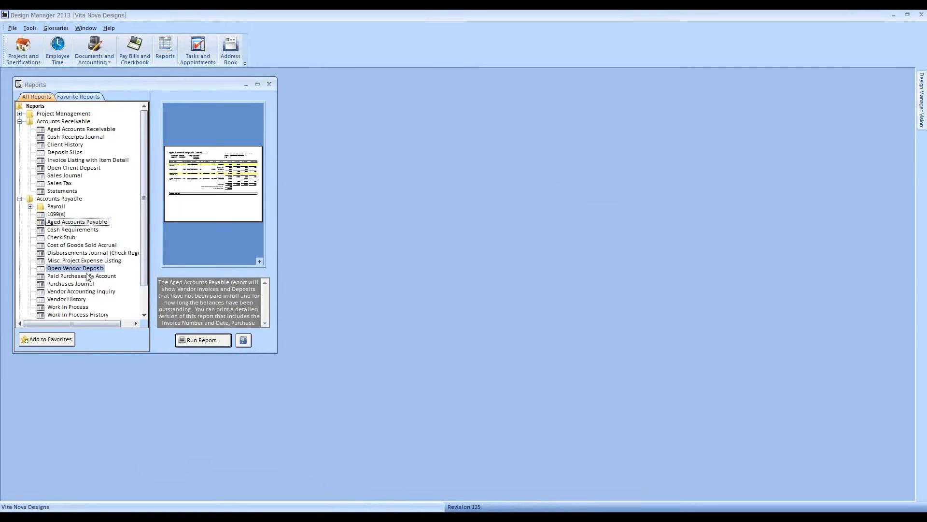
click(95, 308)
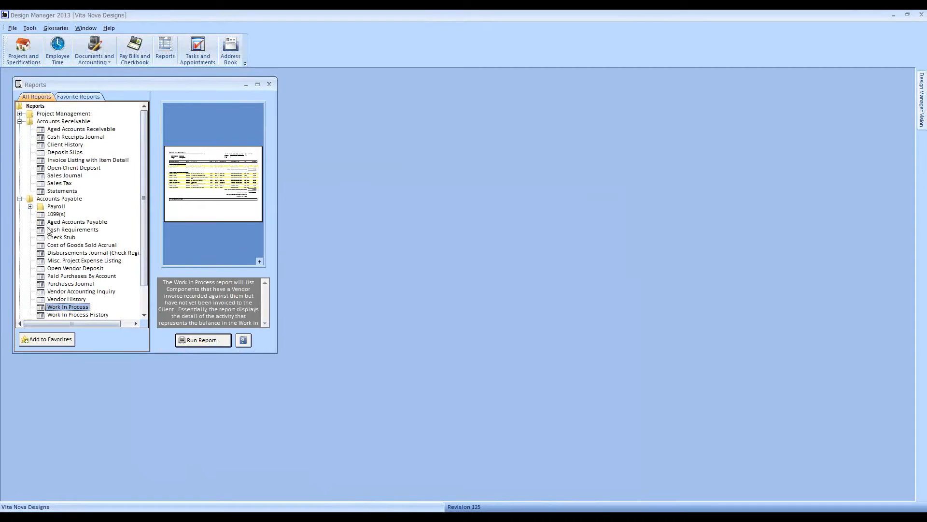
- Run the detailed Open Client Deposit report as of 10/2014 for all projects, examine the retainer and deposit entries, and close the preview
click(20, 199)
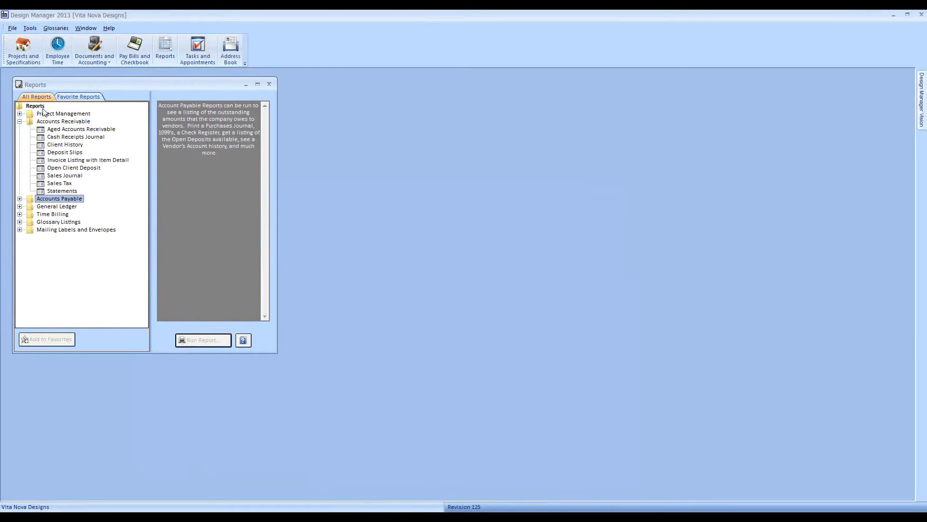
click(83, 169)
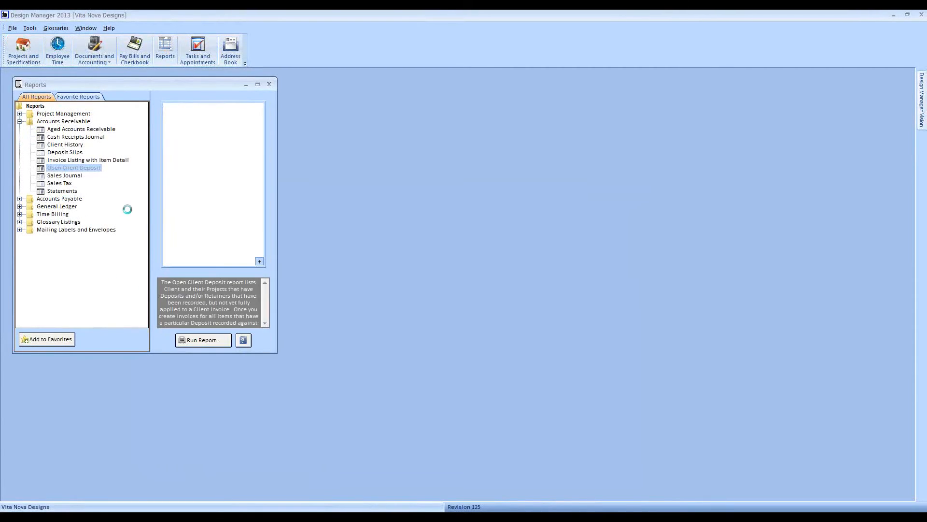
double_click(95, 172)
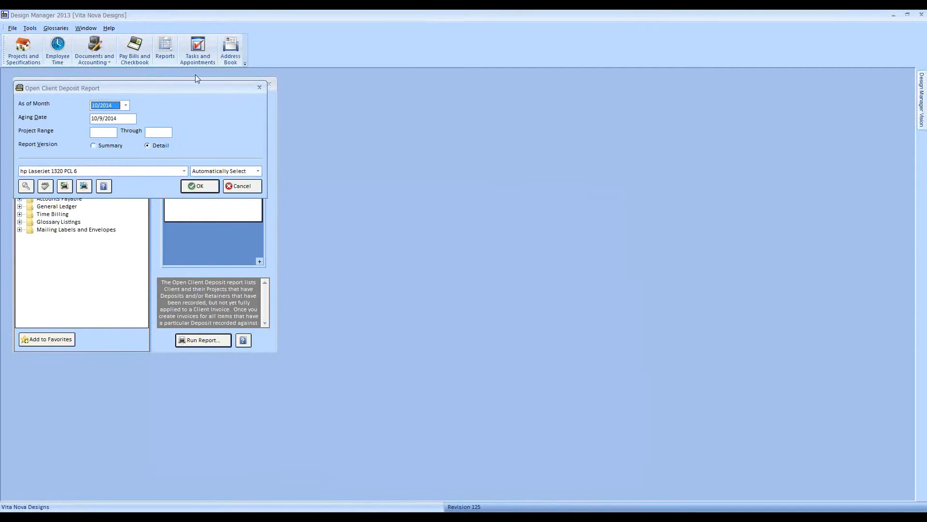
drag(190, 95, 280, 132)
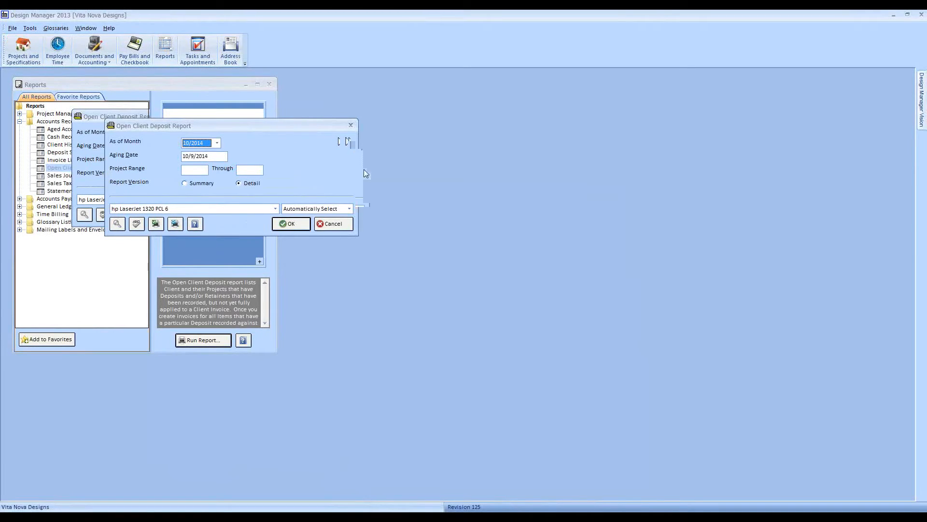
click(368, 236)
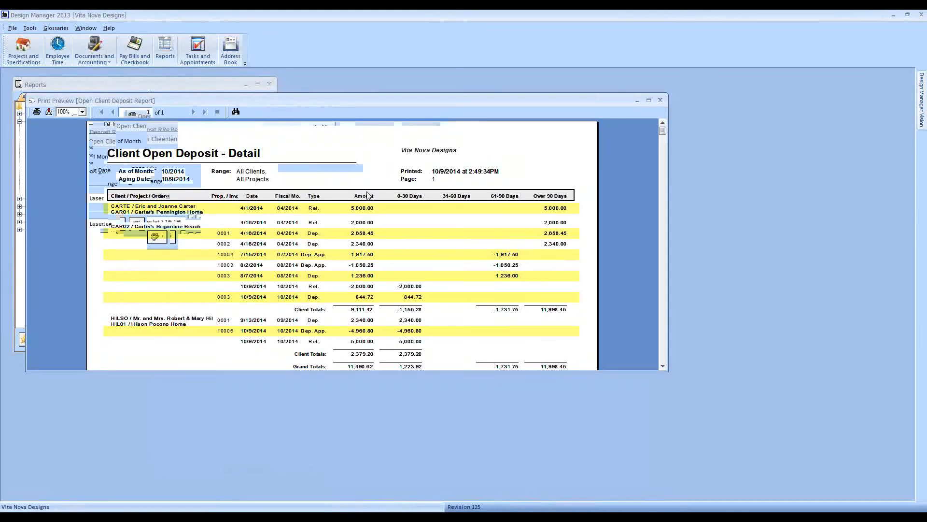
drag(664, 369, 729, 449)
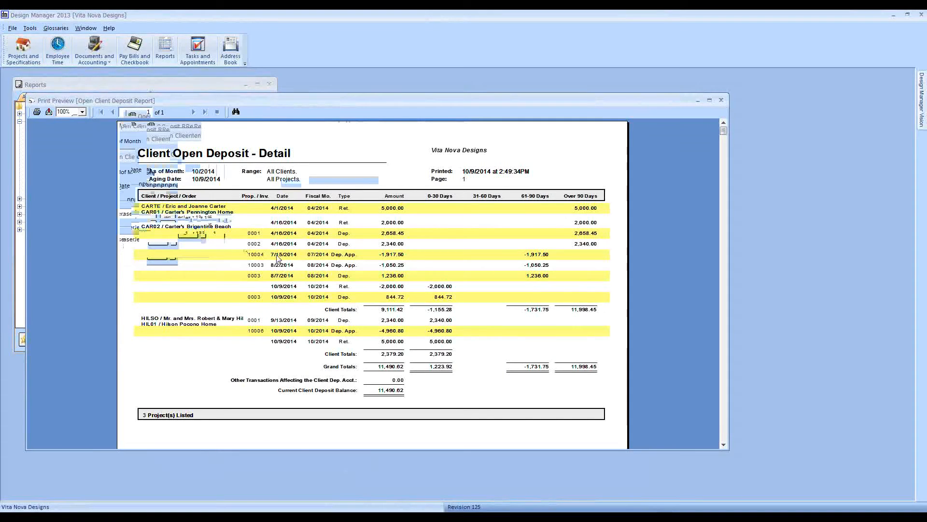
click(339, 209)
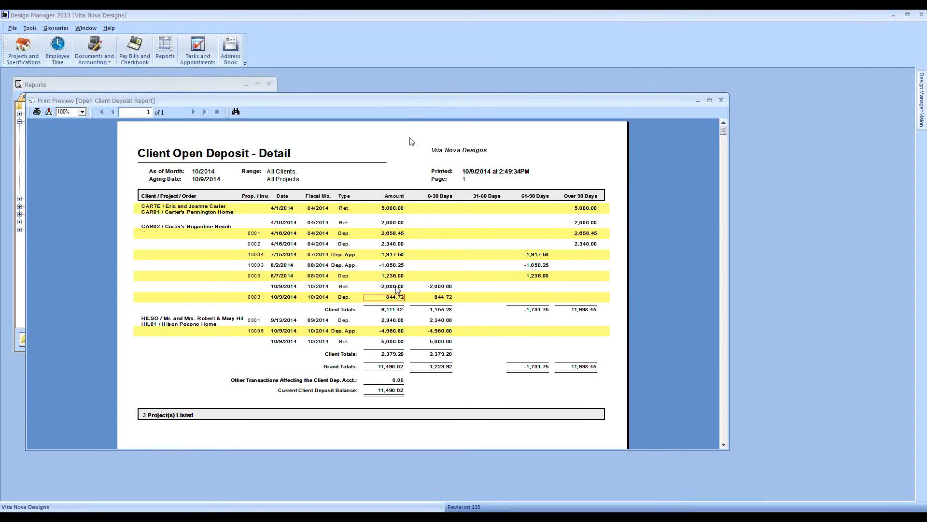
click(716, 103)
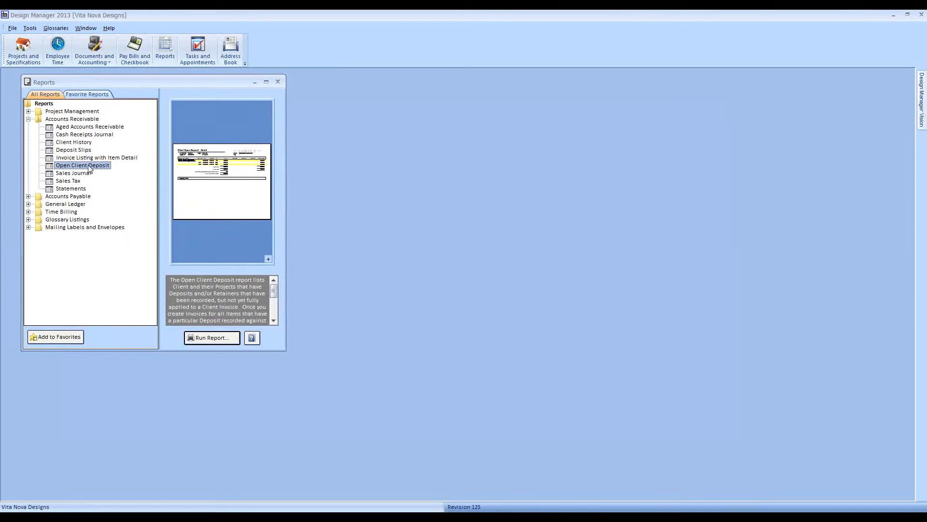
- Run the Deposit Analysis report from the project management reports for project CAR02
click(29, 112)
click(68, 167)
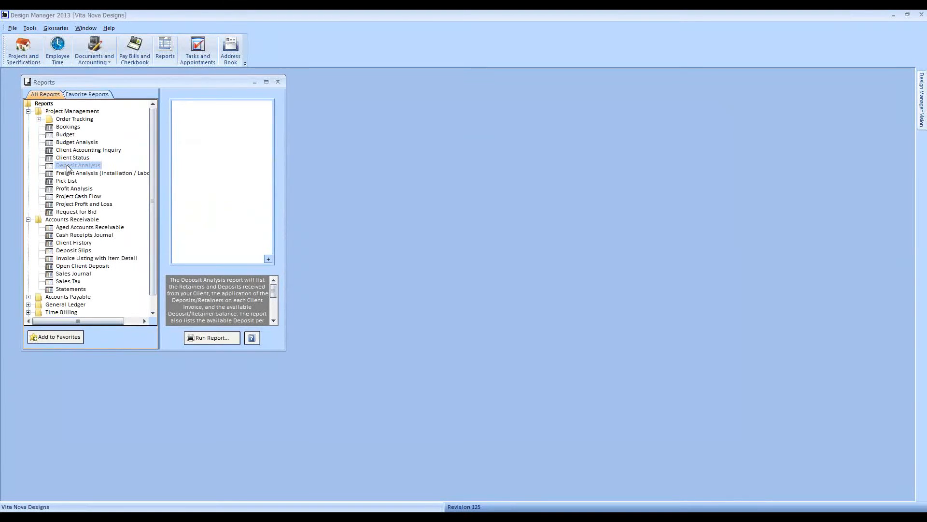
double_click(68, 168)
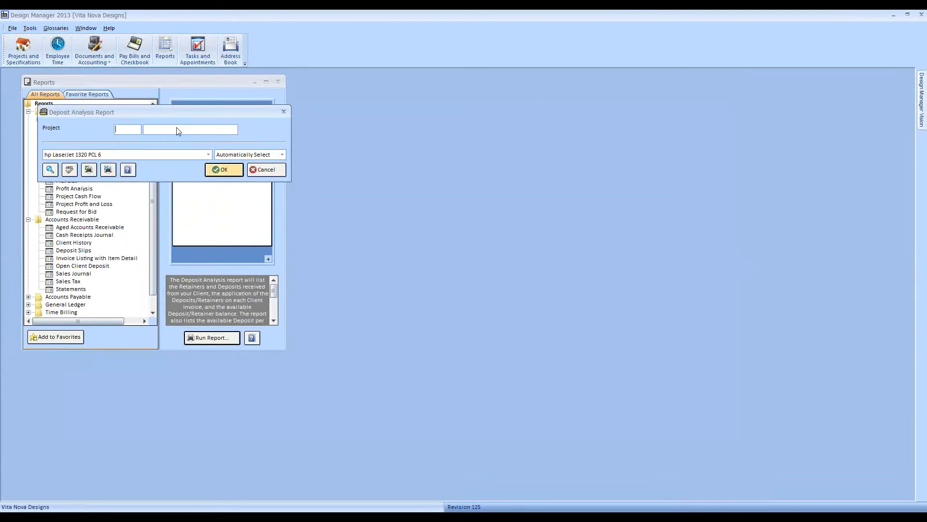
drag(164, 115, 377, 191)
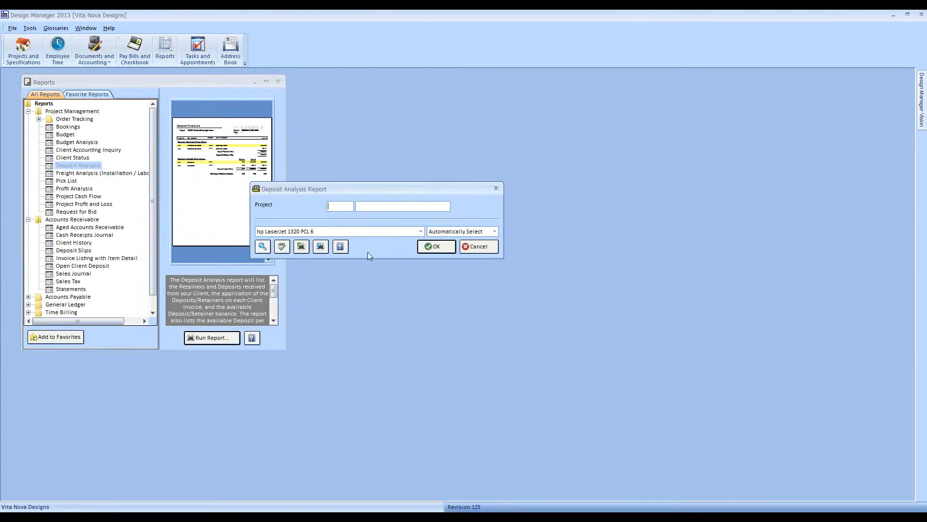
text(CARO)
text(2)
key(Tab)
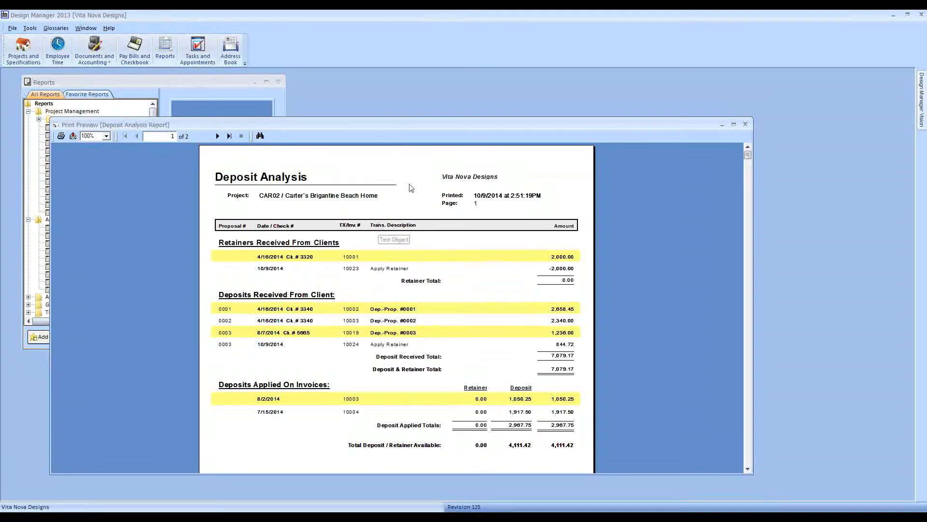
- Examine CAR02's retainers, received and applied deposits, and the available deposit by line item on page 2, and close the preview
drag(390, 126, 362, 90)
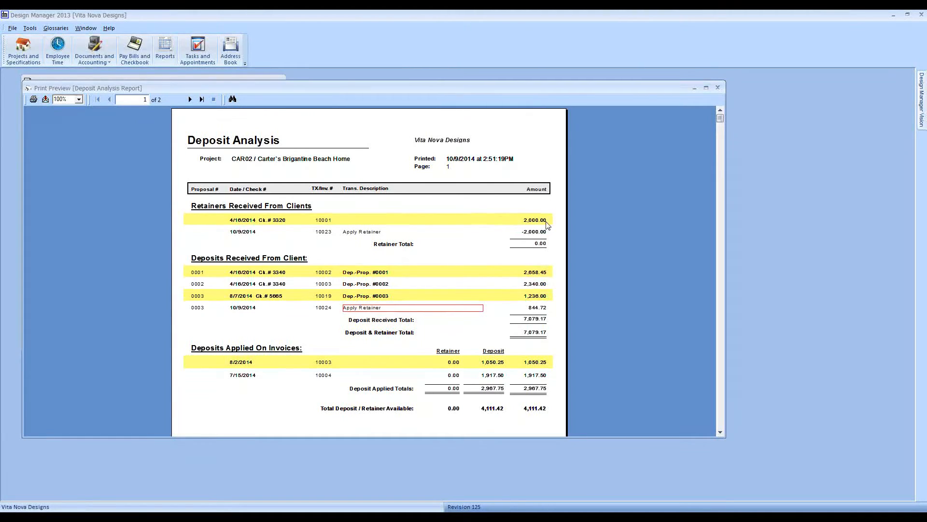
scroll(510, 227, down, 3)
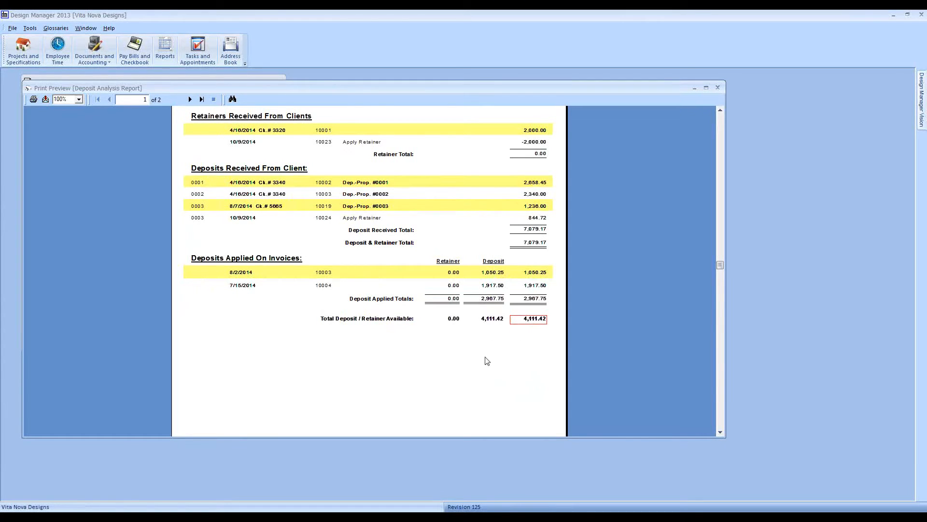
scroll(486, 363, up, 3)
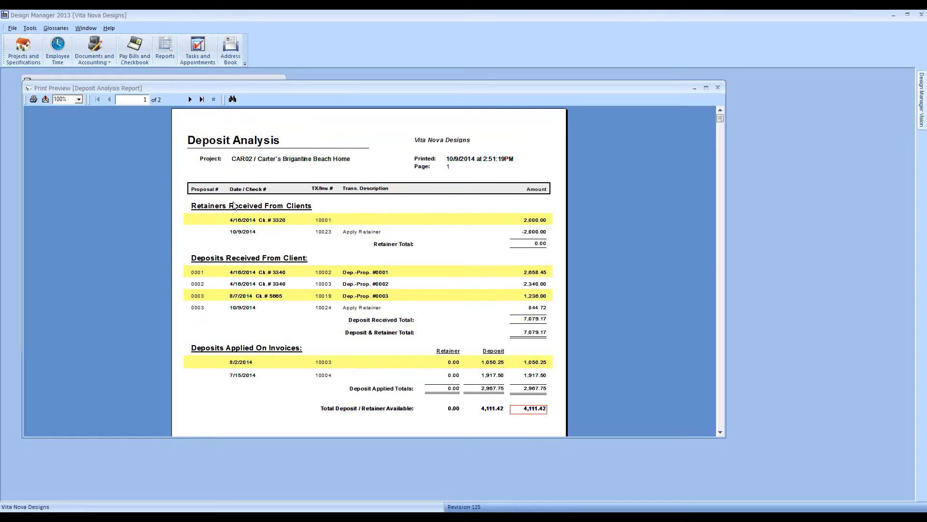
click(190, 99)
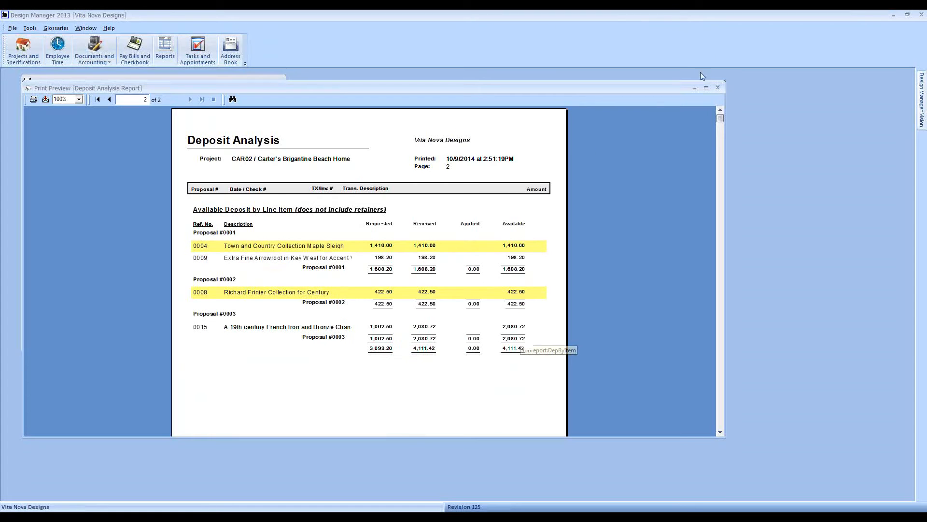
click(717, 87)
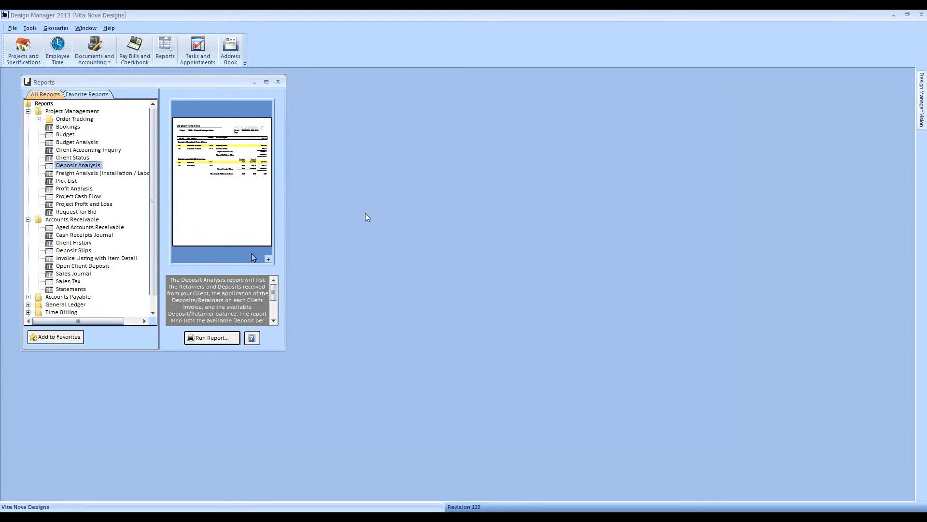
- Find CAR01's open invoices in Documents and Accounting and start a new cash receipt for invoice 10002
click(93, 50)
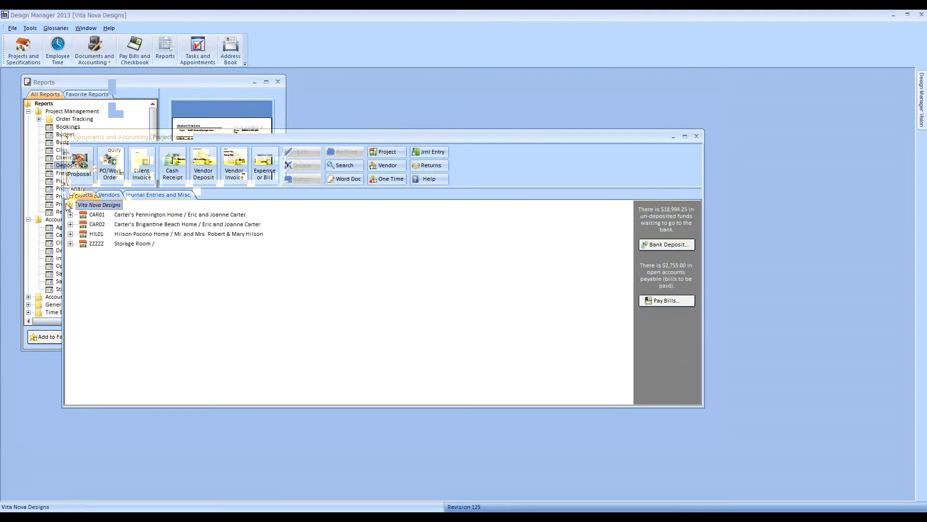
click(70, 214)
click(83, 263)
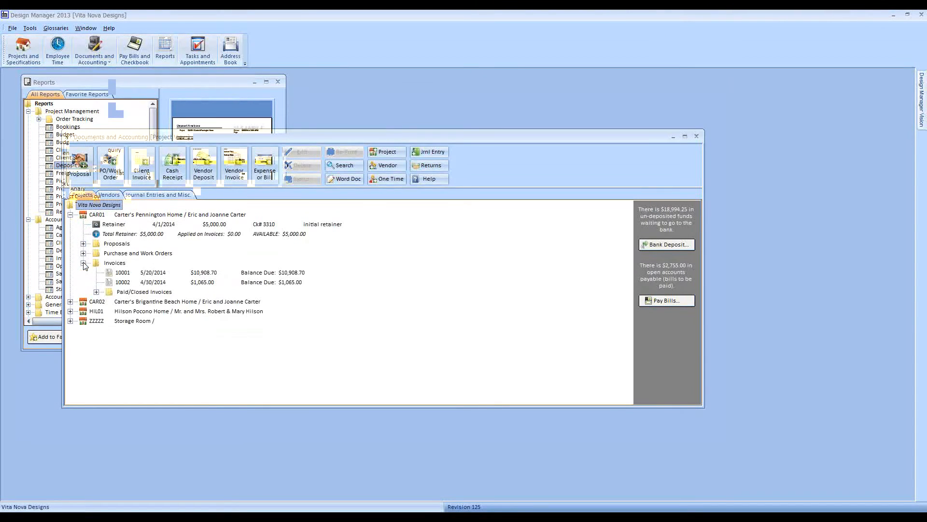
click(213, 283)
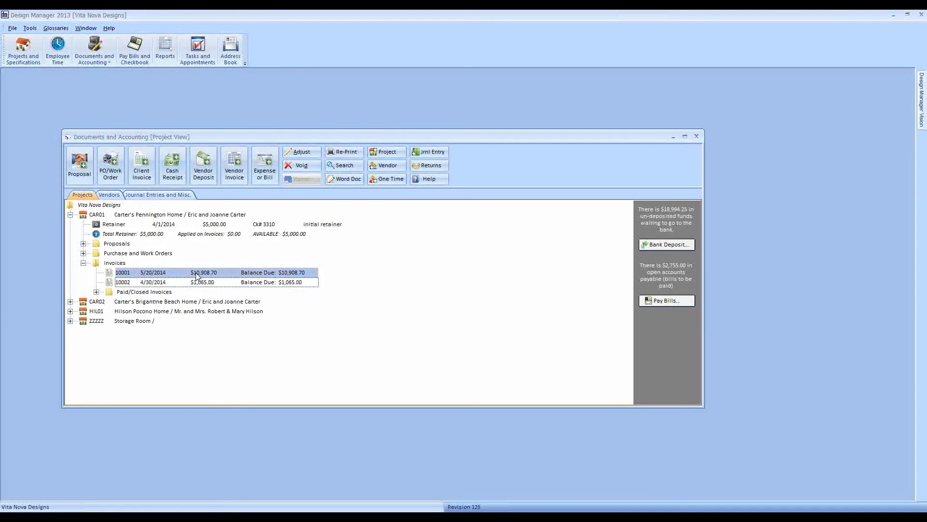
click(131, 282)
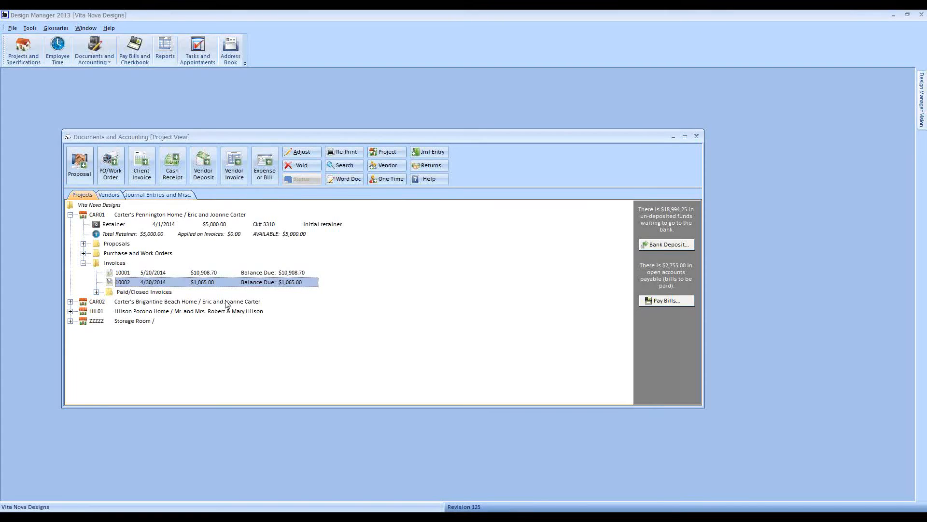
right_click(283, 283)
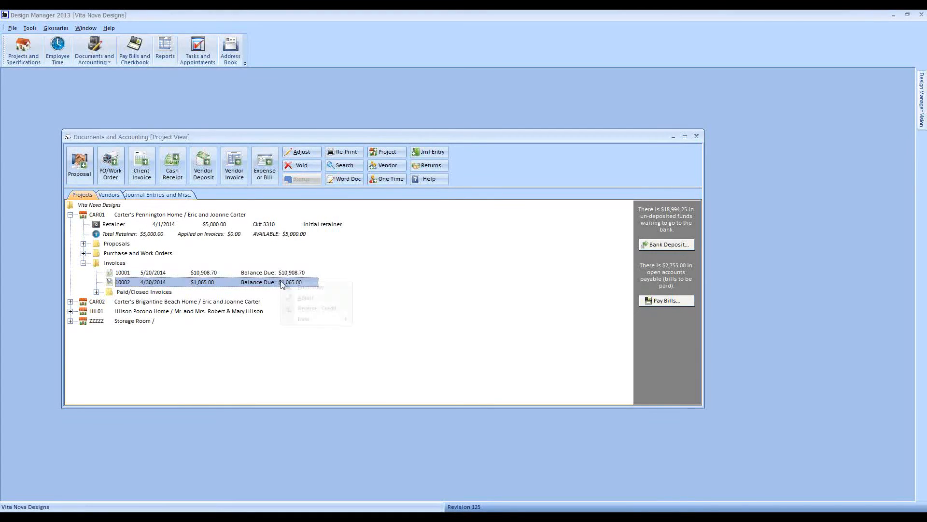
mouse_move(321, 321)
click(386, 319)
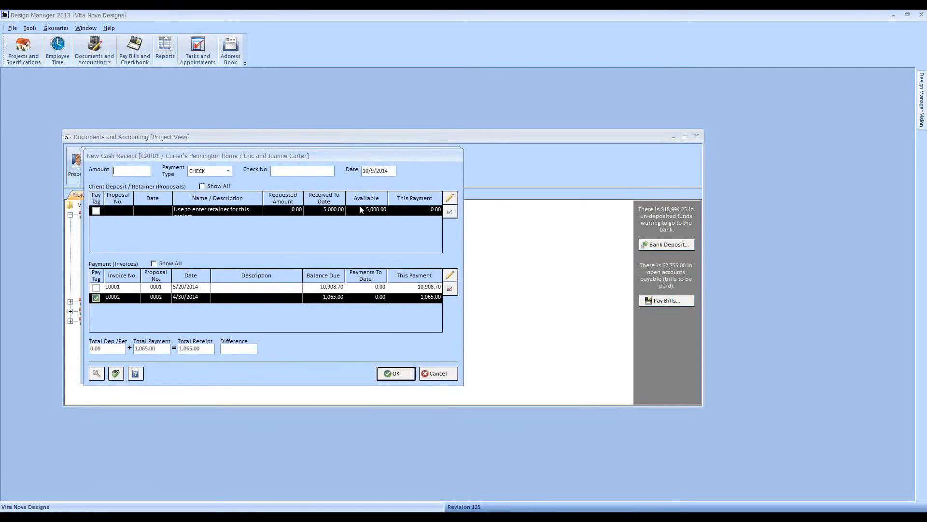
- Record a 500.00 check receipt against invoice 10002 with the description "partial payment" and check number 1501
text(500)
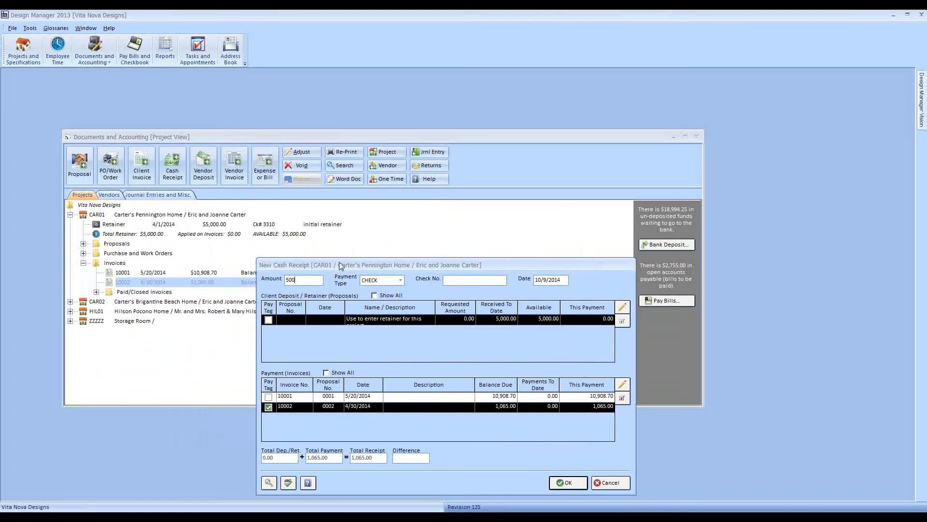
click(623, 385)
text(500)
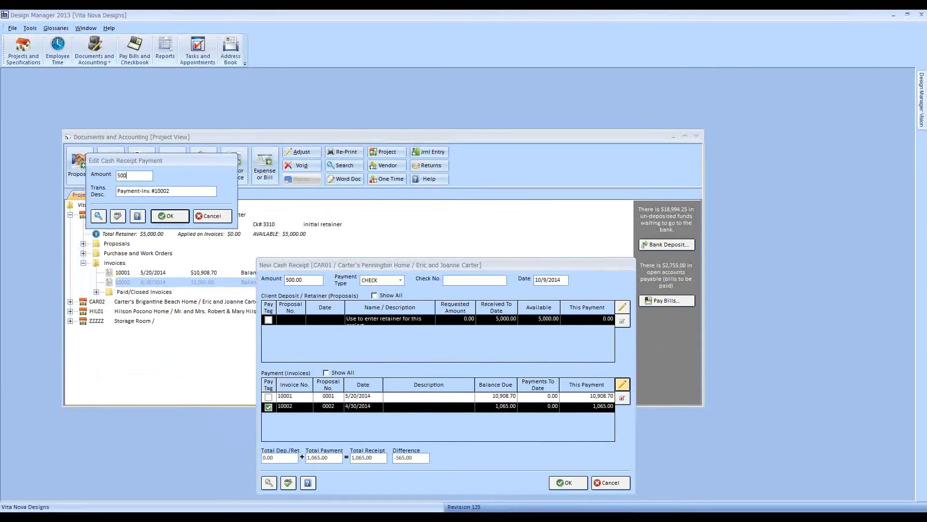
key(Tab)
text(partial payment)
key(Tab)
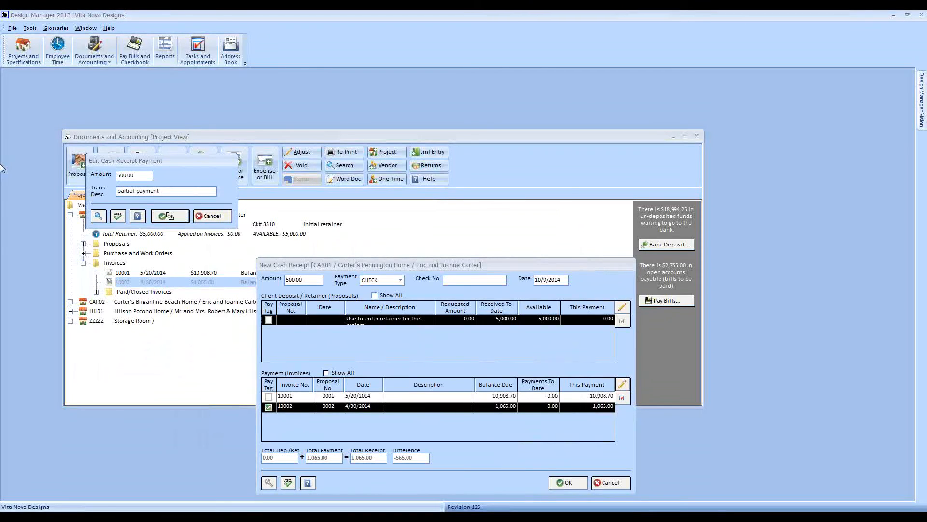
key(Return)
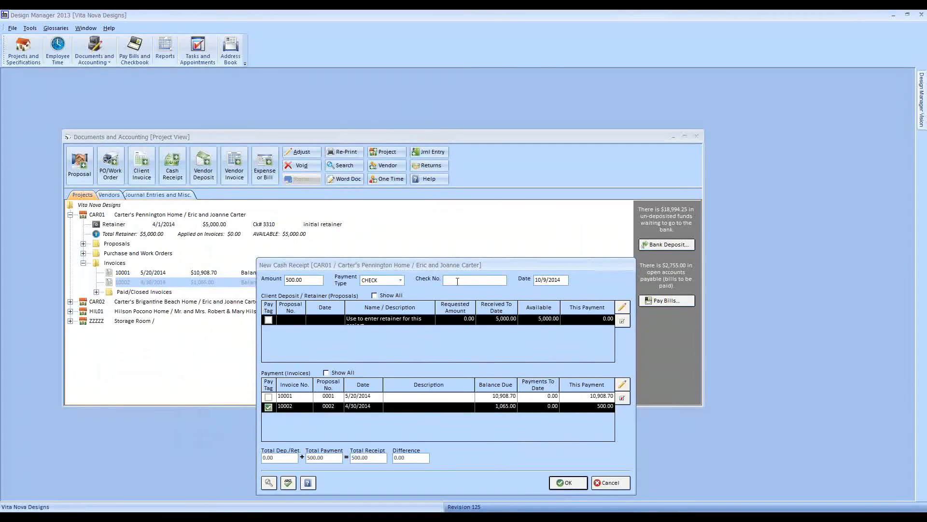
text(1501)
key(Tab)
key(Return)
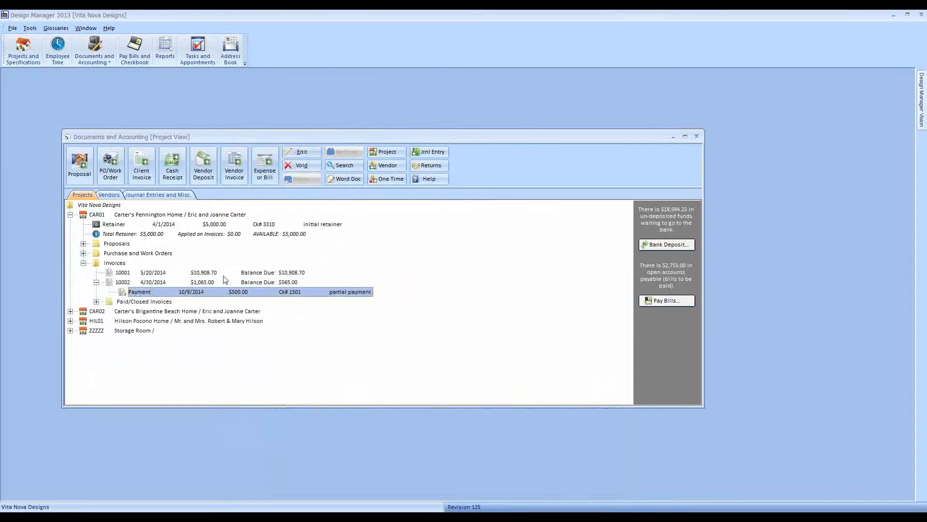
- Re-print client invoice 10002 in Residential style with Show Payments enabled, examine its payments and balance section, and close the preview
click(146, 284)
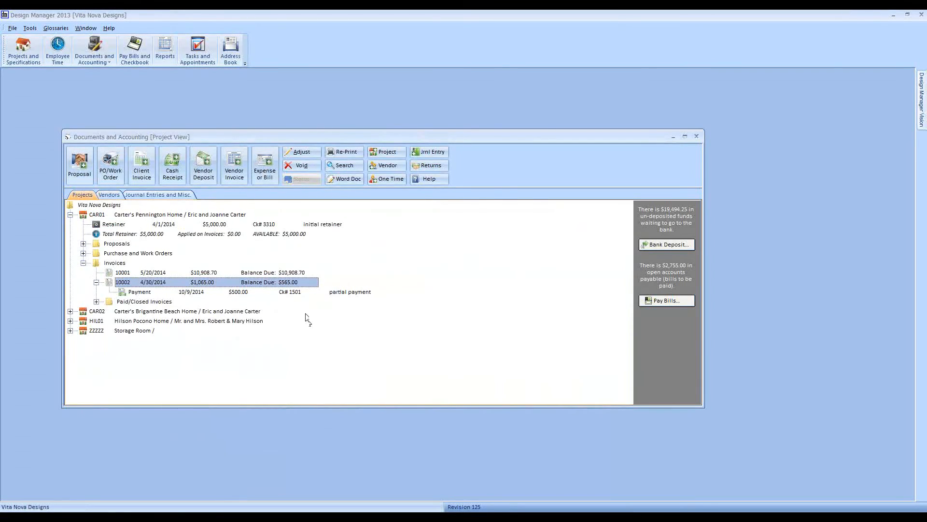
click(342, 151)
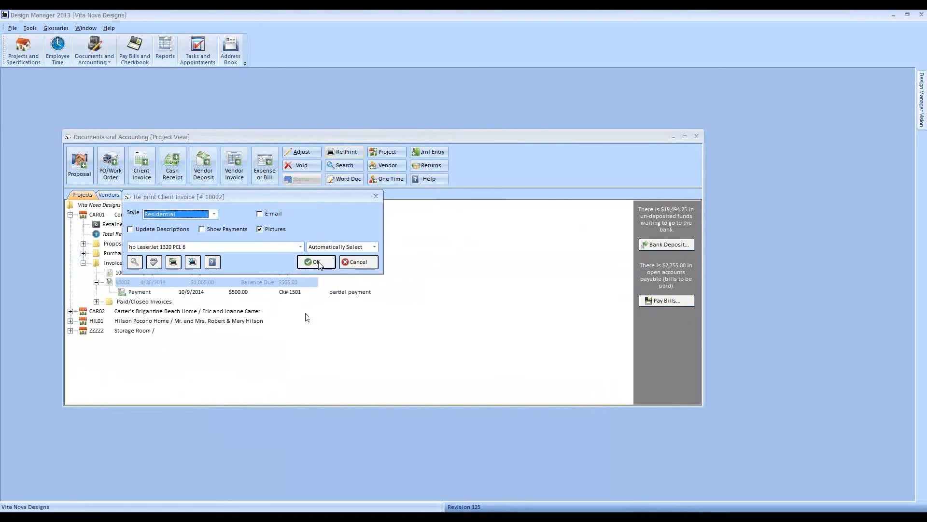
click(228, 230)
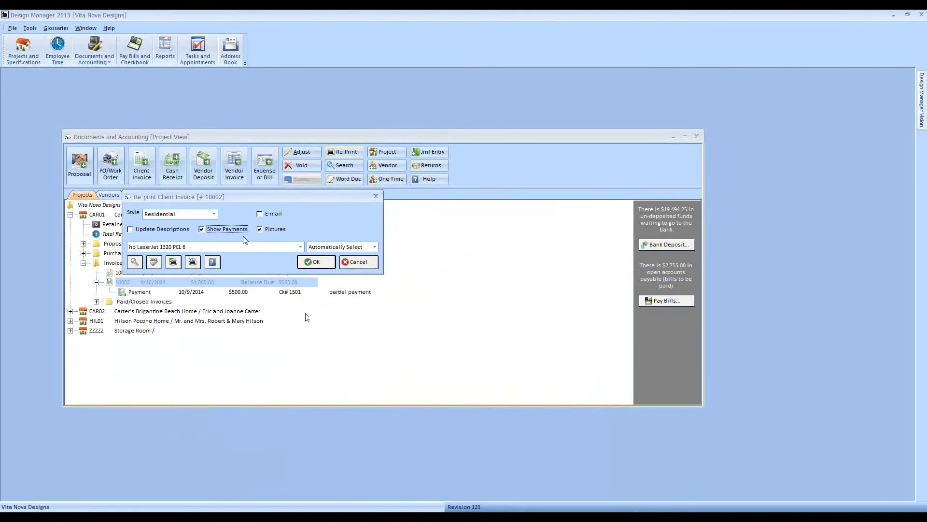
click(314, 262)
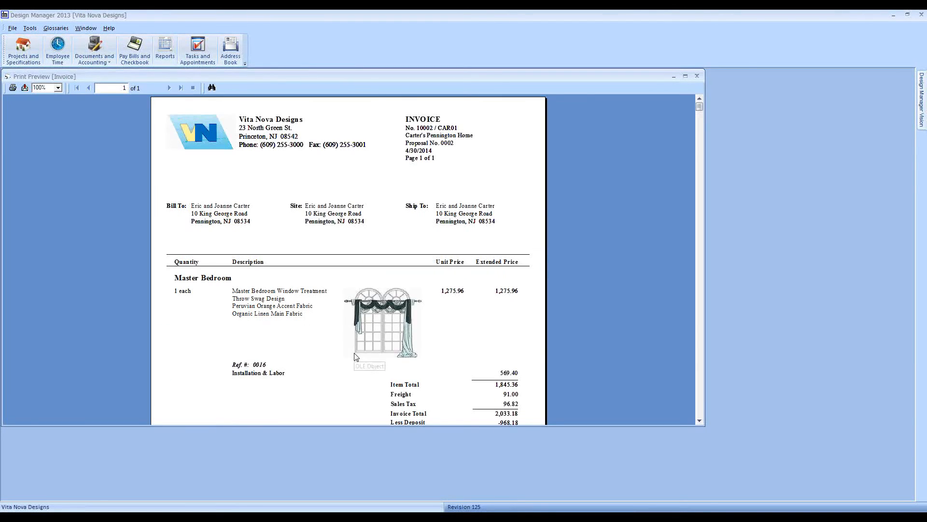
scroll(492, 262, down, 5)
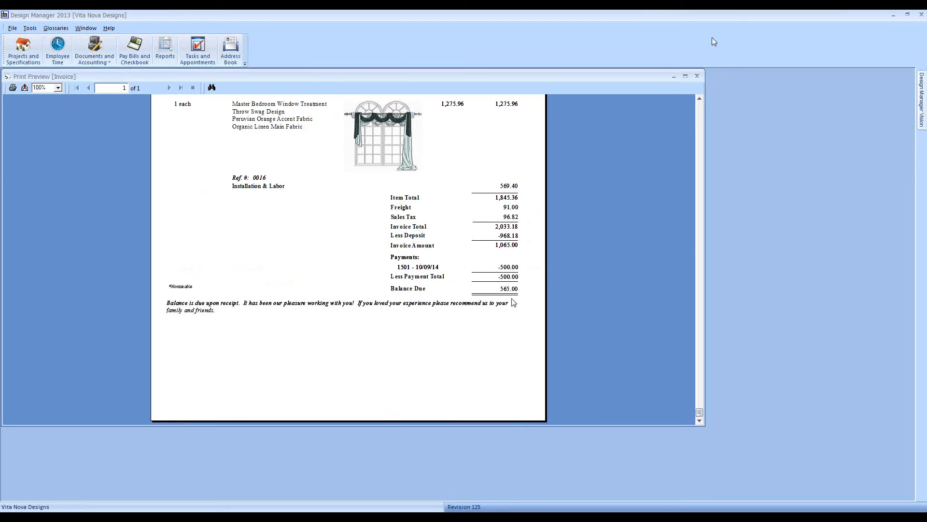
click(697, 76)
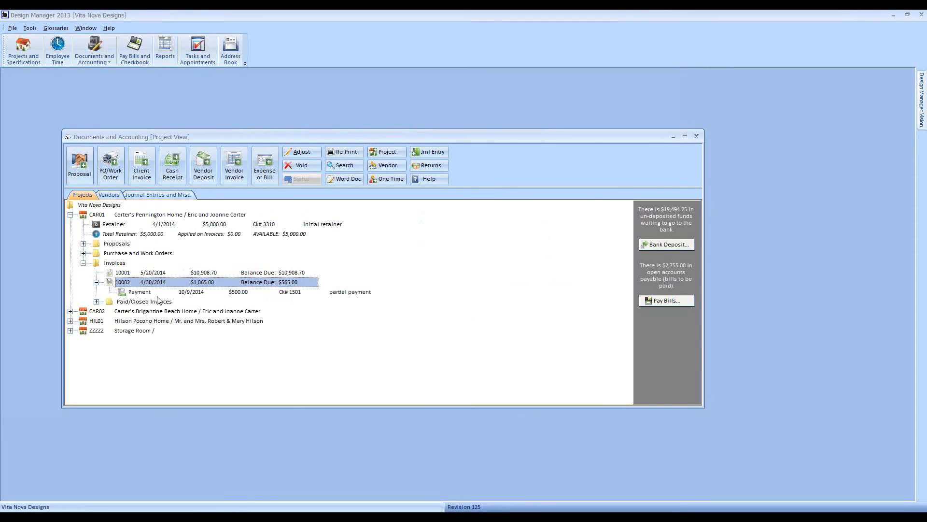
- Compare the balances due on CAR01's open invoices 10001 and 10002 in Documents and Accounting
click(148, 273)
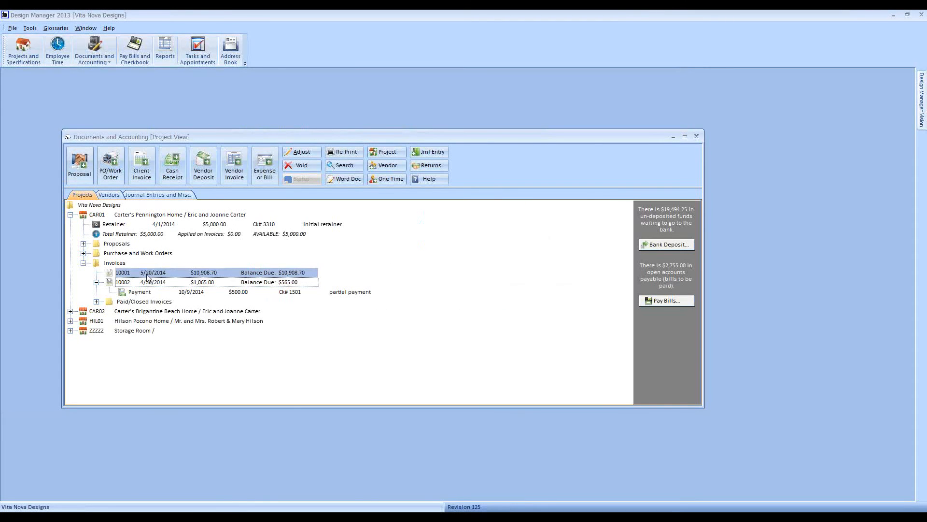
click(191, 285)
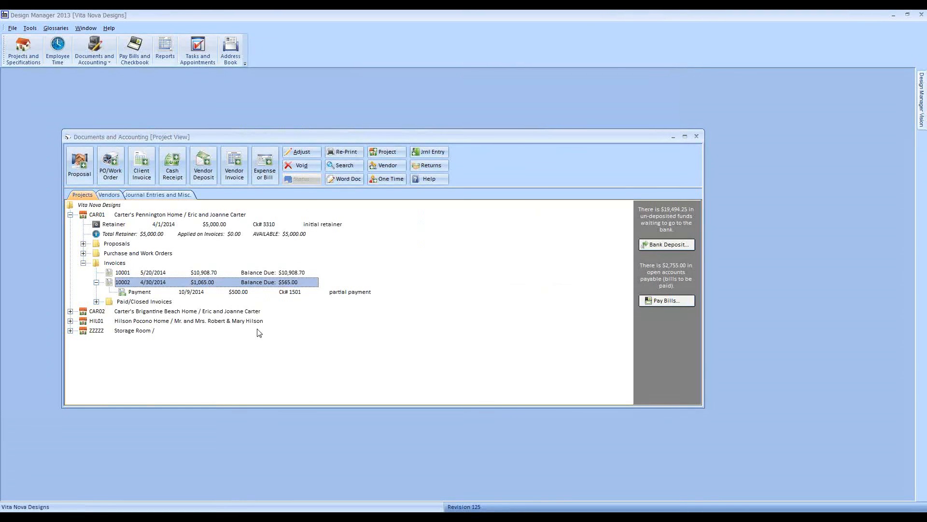
click(202, 273)
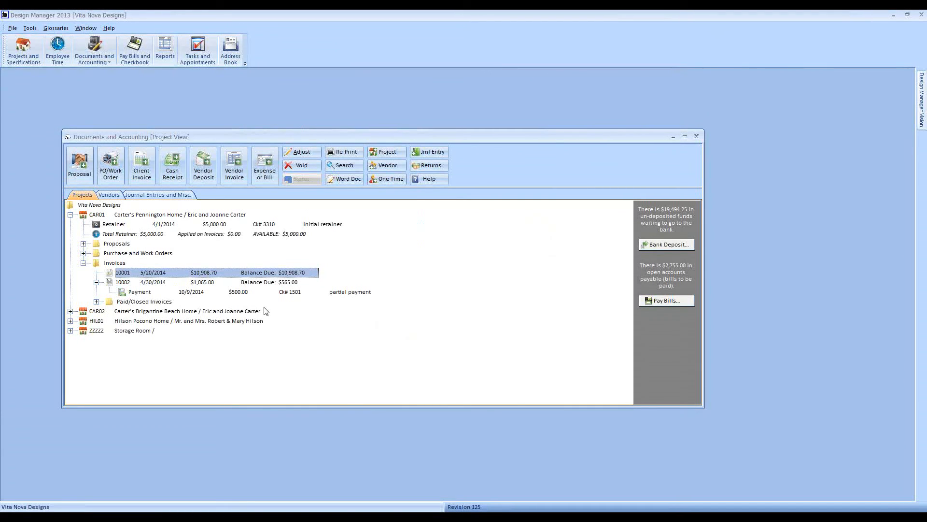
- Run the Accounts Receivable Statements report for the project range CAR01 through CAR01 and preview it
click(171, 50)
click(9, 113)
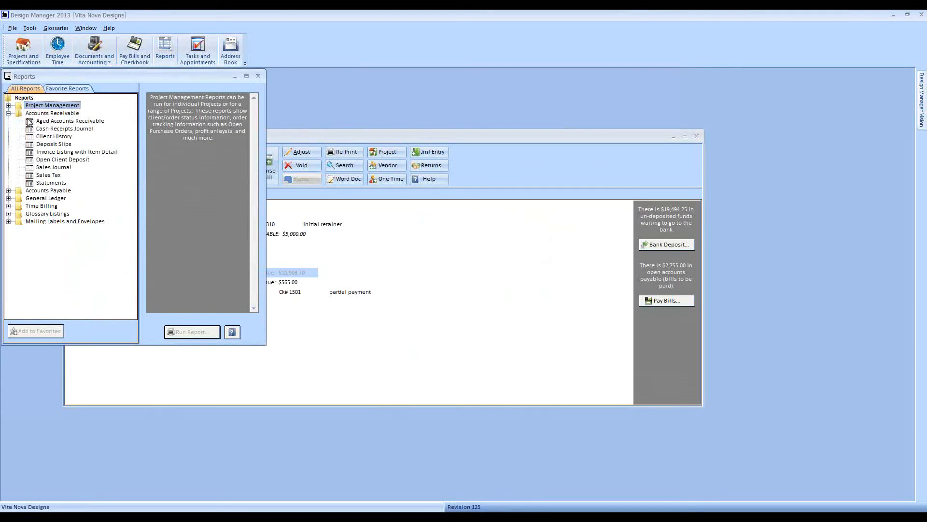
click(51, 183)
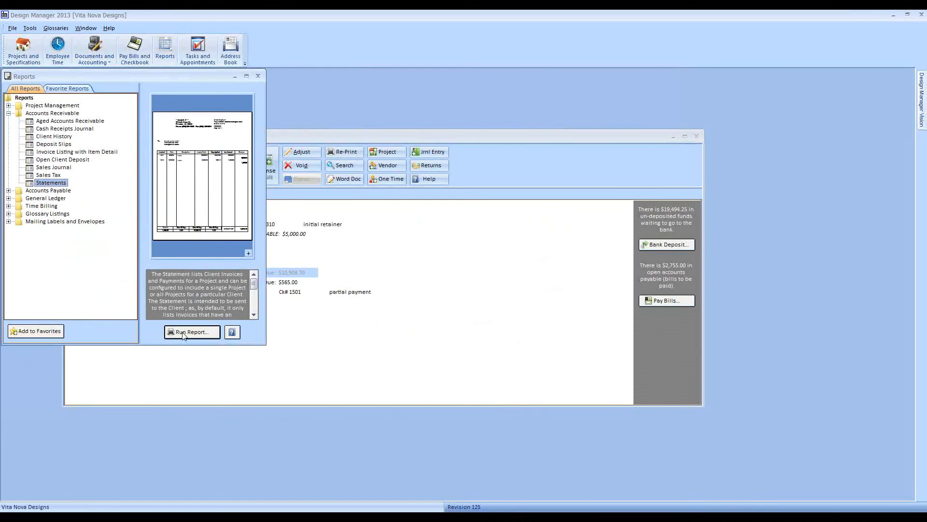
click(186, 333)
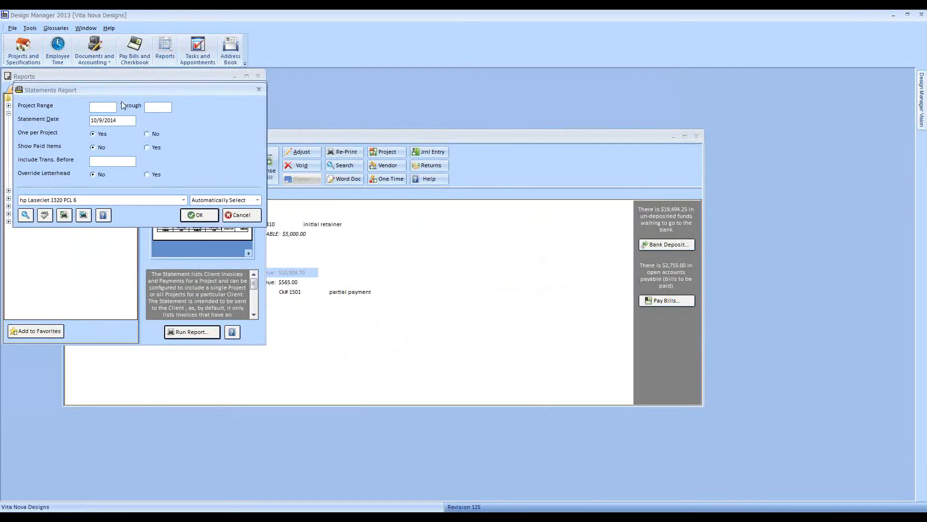
text(CAR01)
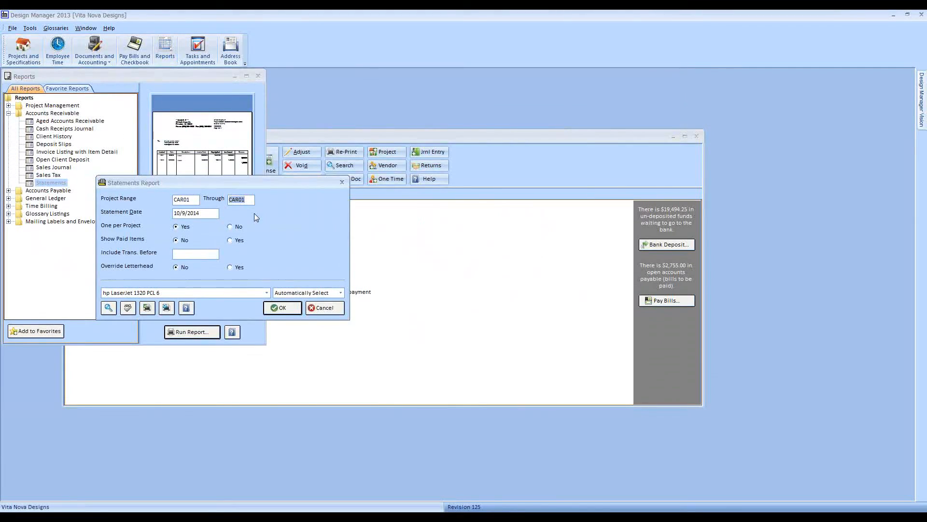
key(Return)
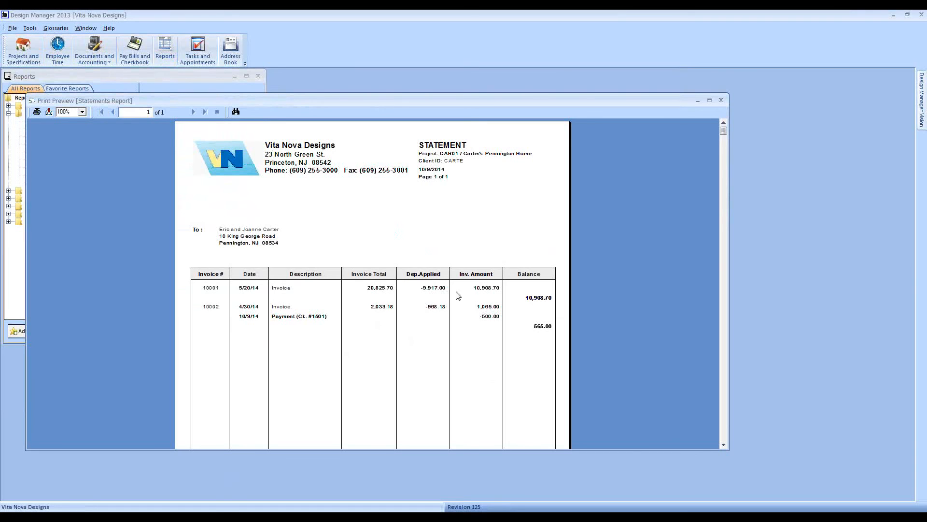
- Examine the CAR01 statement's invoice amounts, payment and balances, down to the aging breakdown and amount due at the end of the page
click(486, 292)
click(540, 299)
click(489, 318)
click(546, 327)
scroll(326, 342, down, 2)
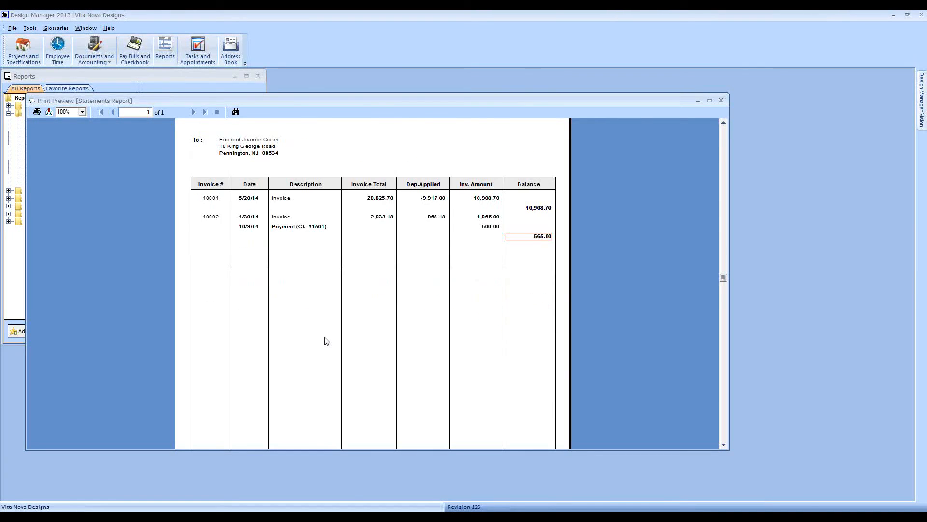
scroll(326, 342, down, 2)
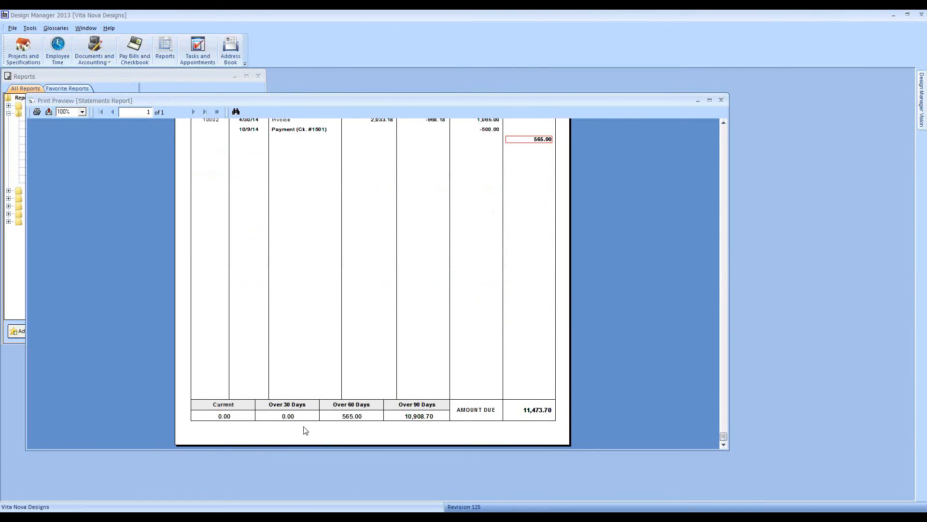